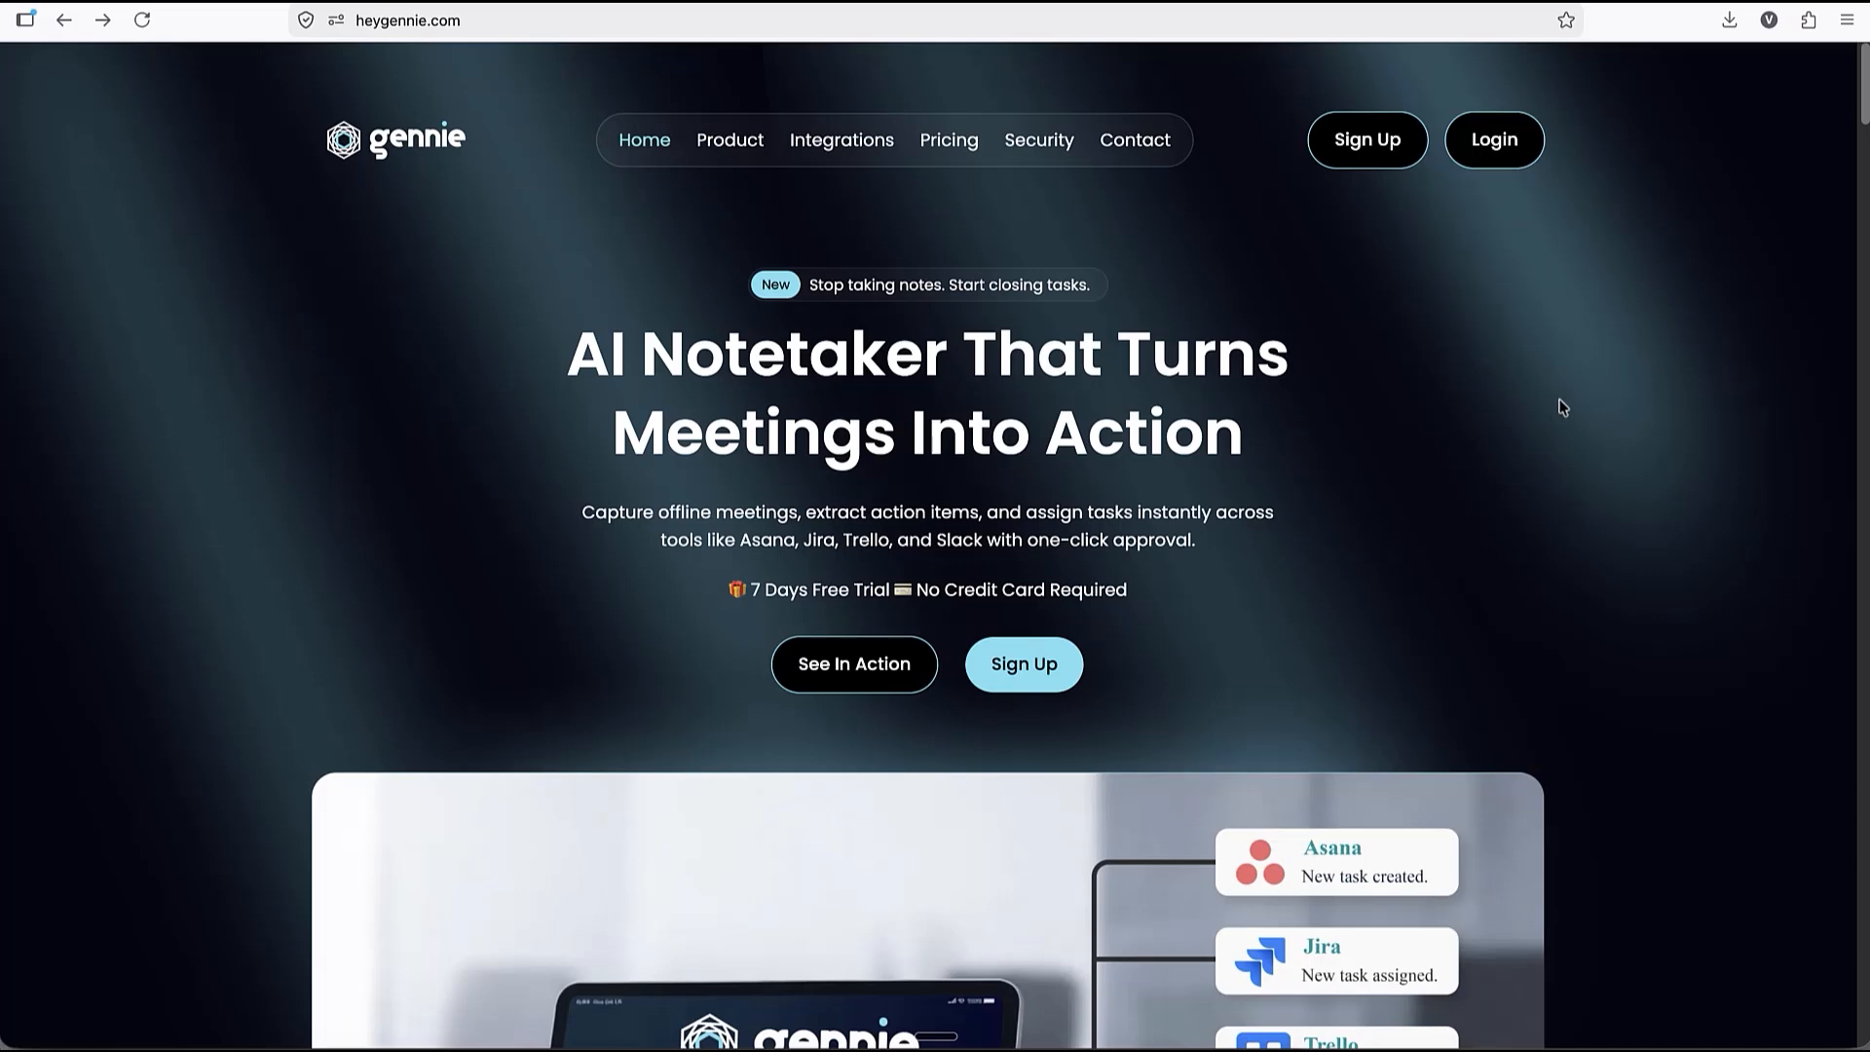
Browse the heygennie.com homepage, then go to the Sign Up page.
scroll(1645, 504, "down", 3)
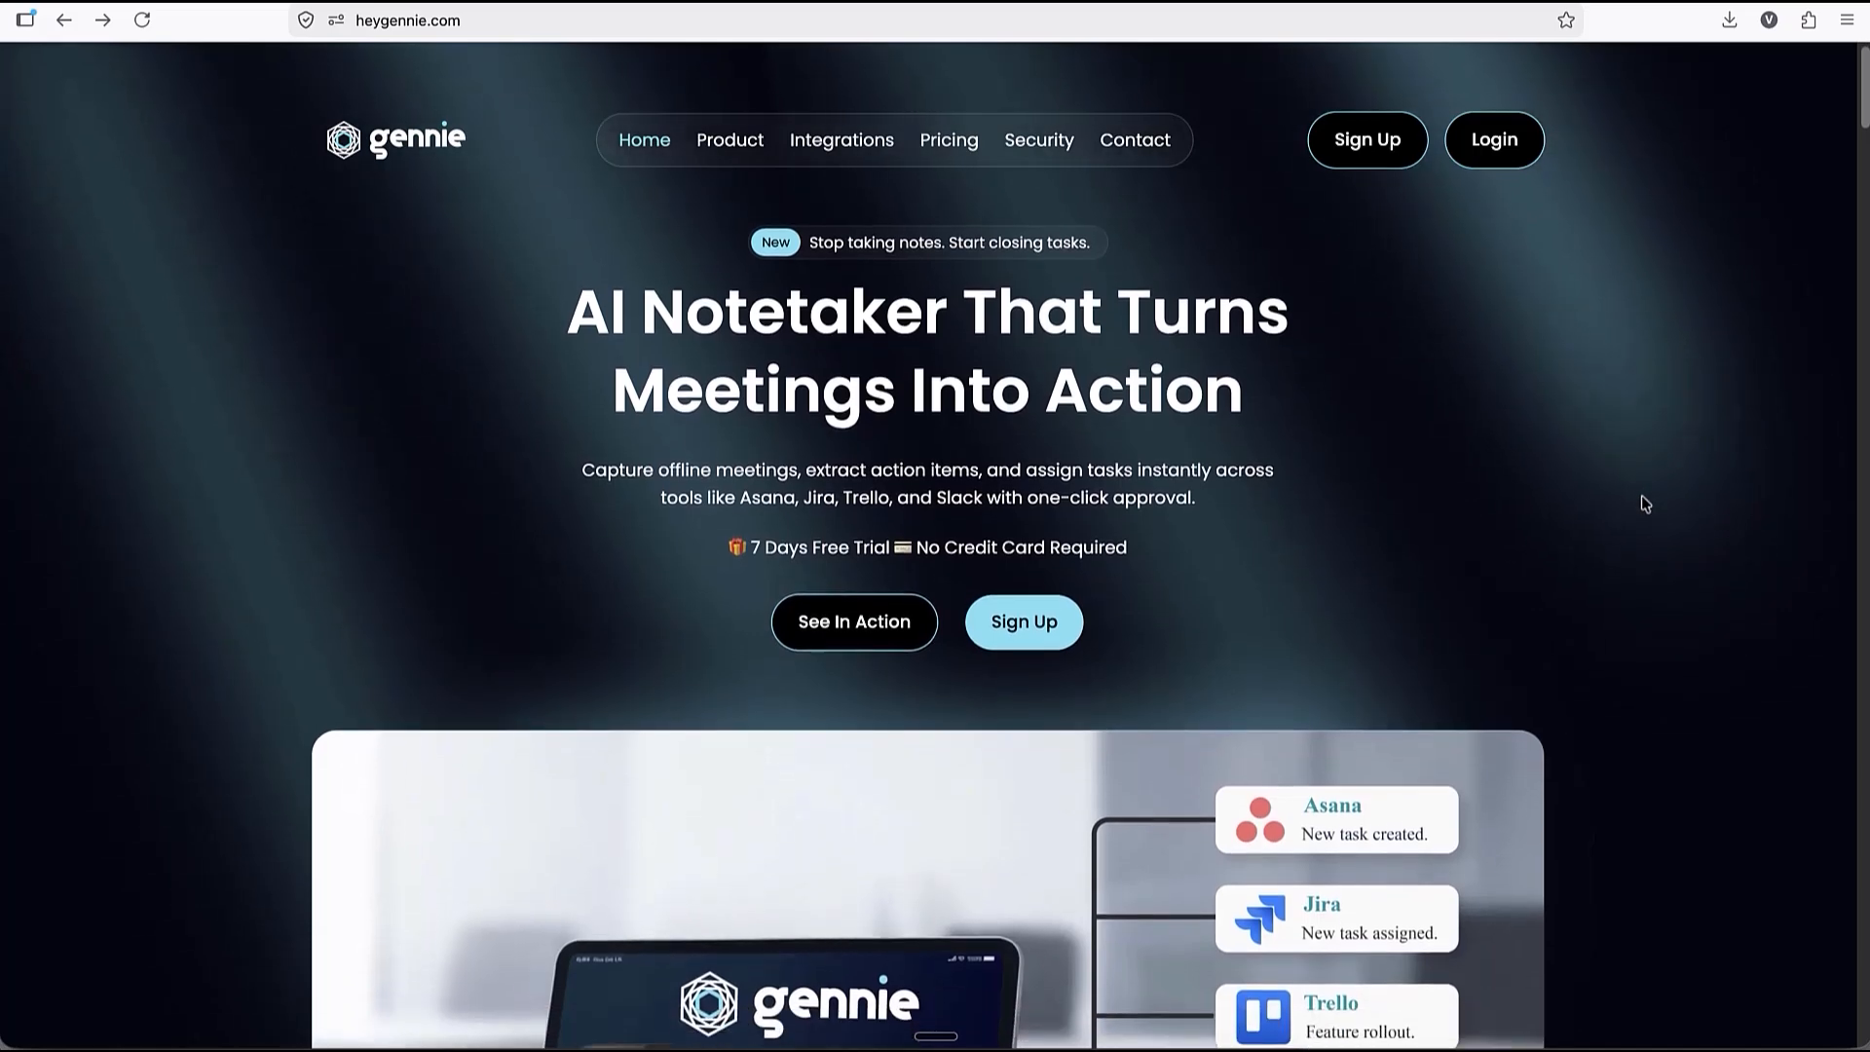
scroll(1645, 504, "down", 3)
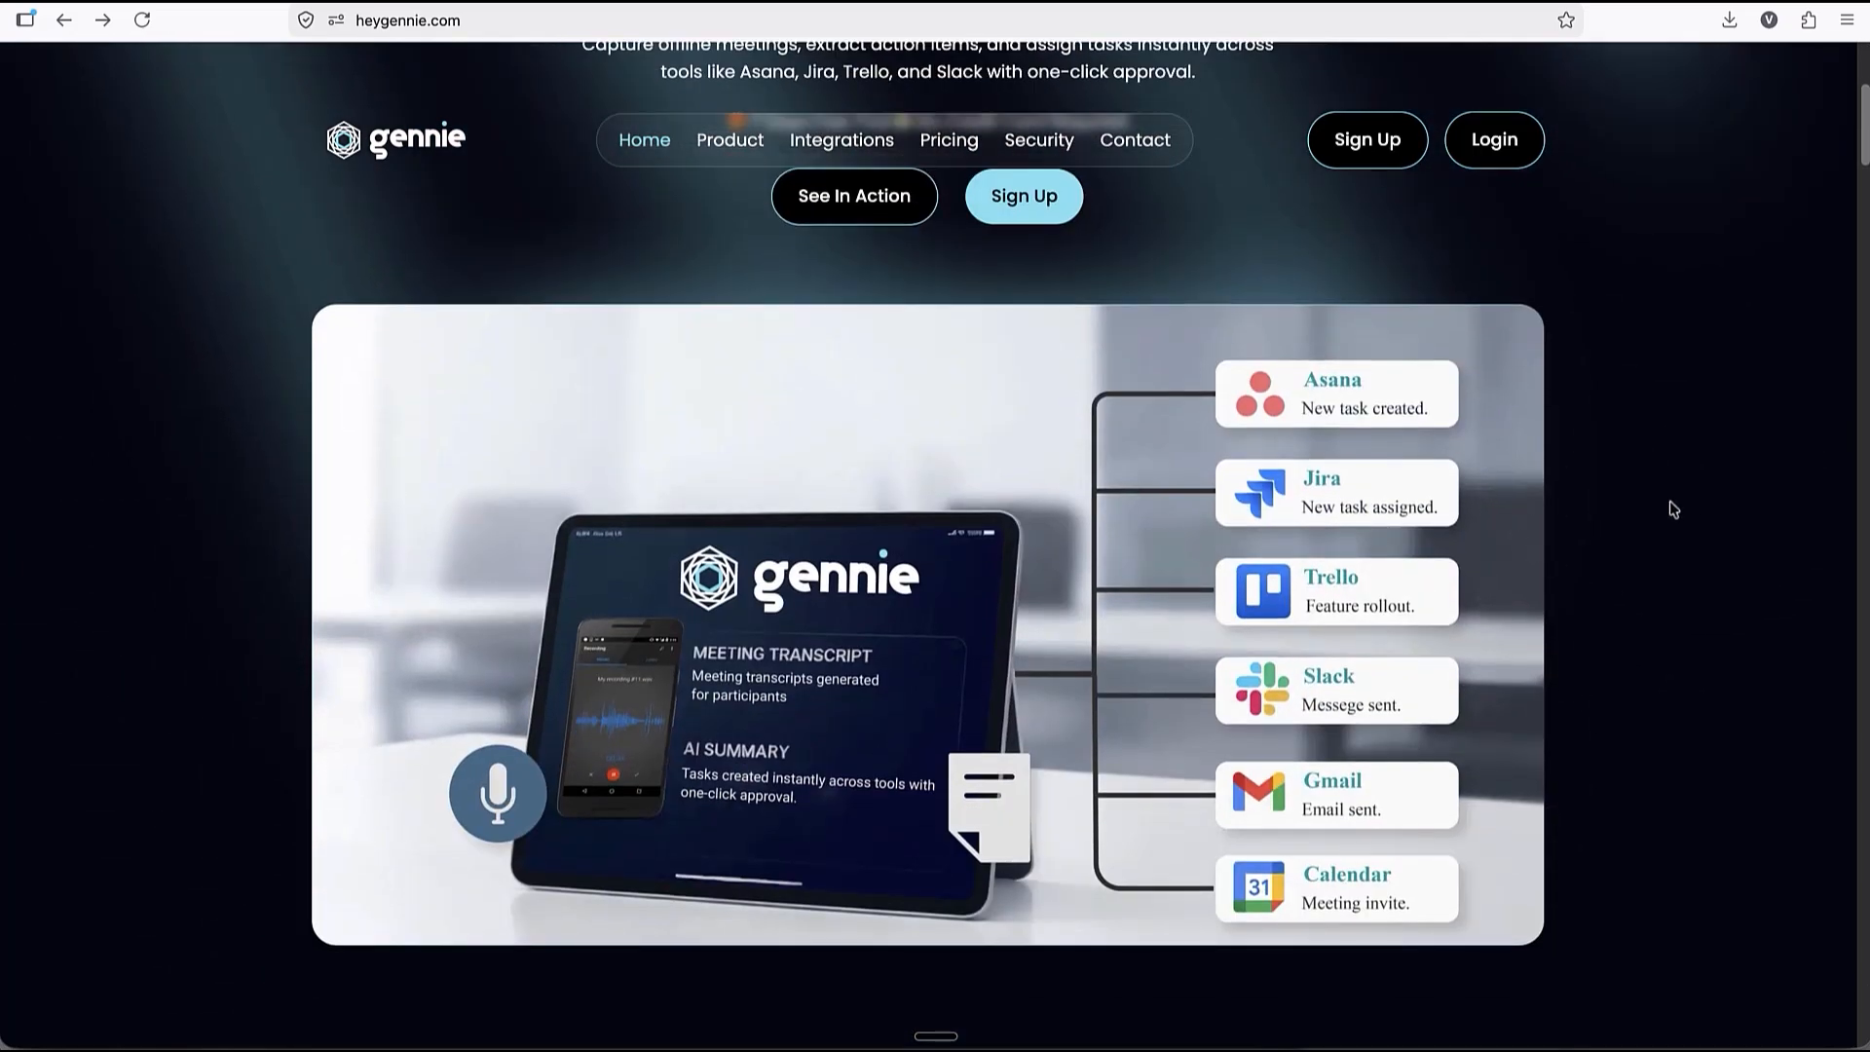
scroll(1674, 509, "down", 1)
scroll(1675, 508, "down", 2)
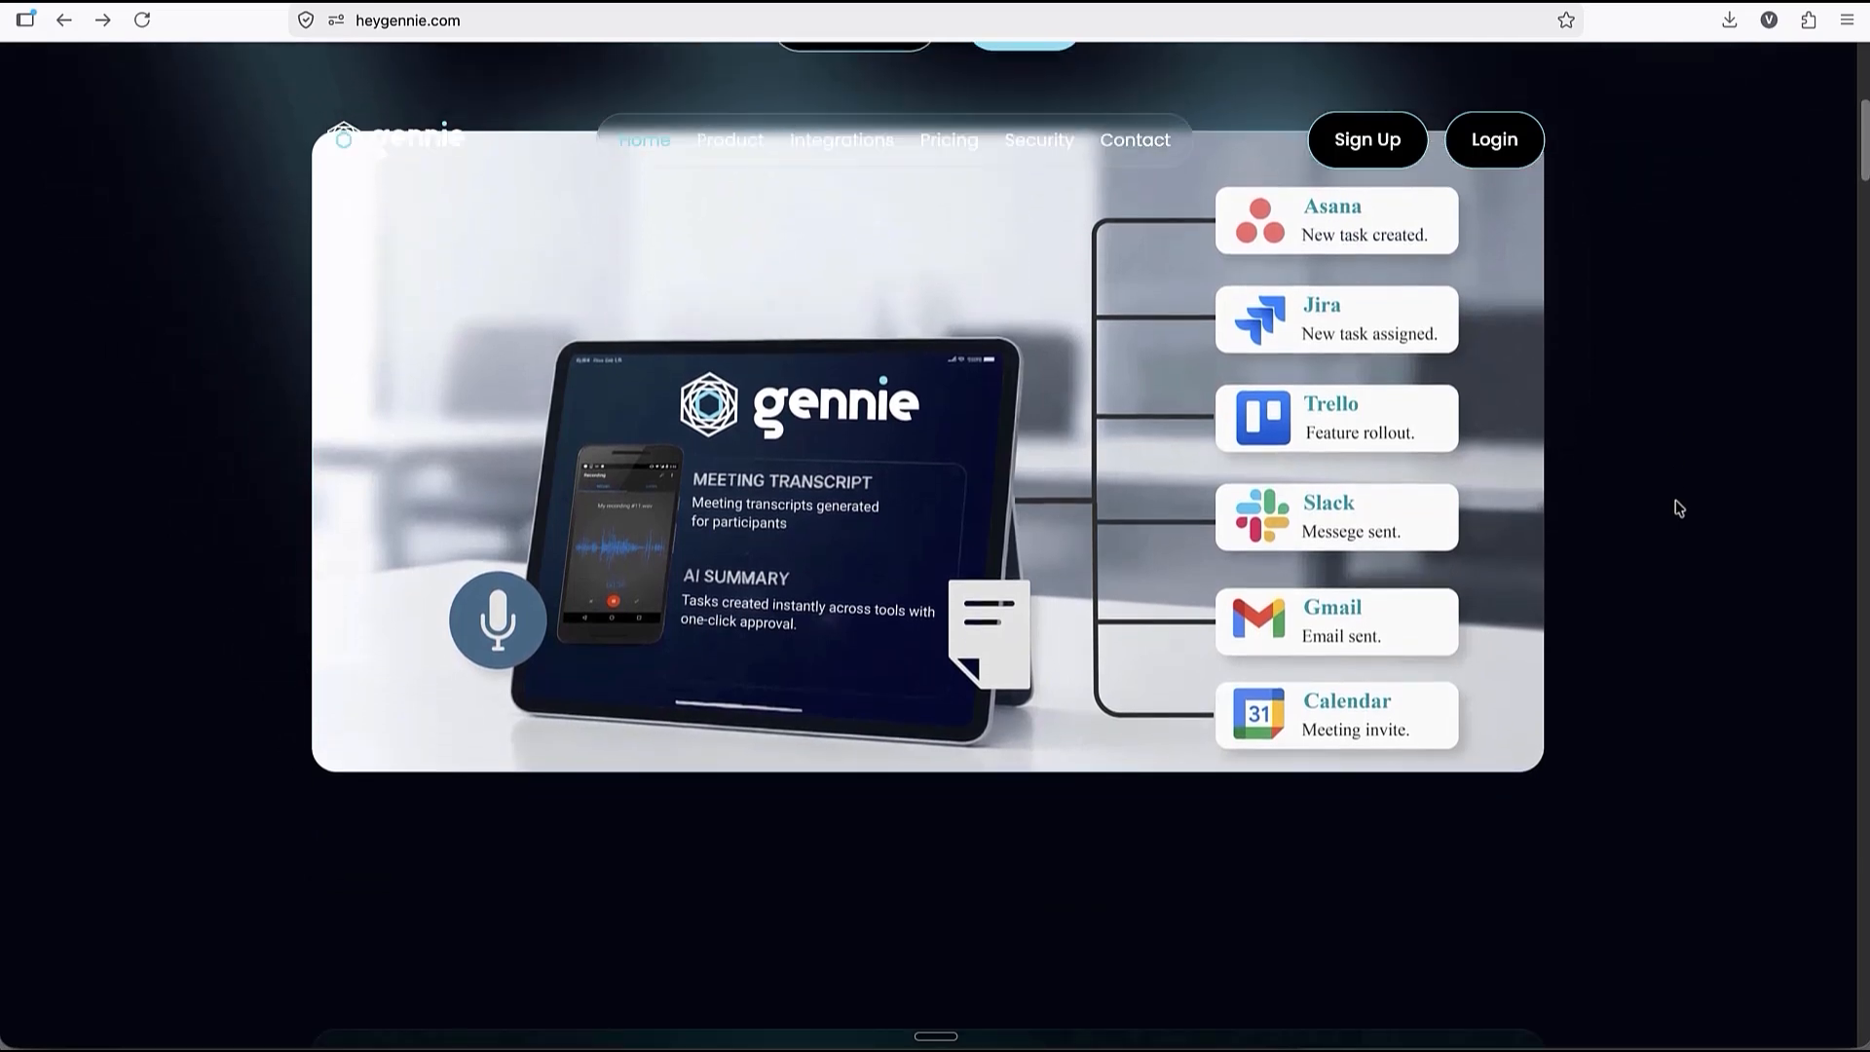
scroll(1677, 507, "down", 8)
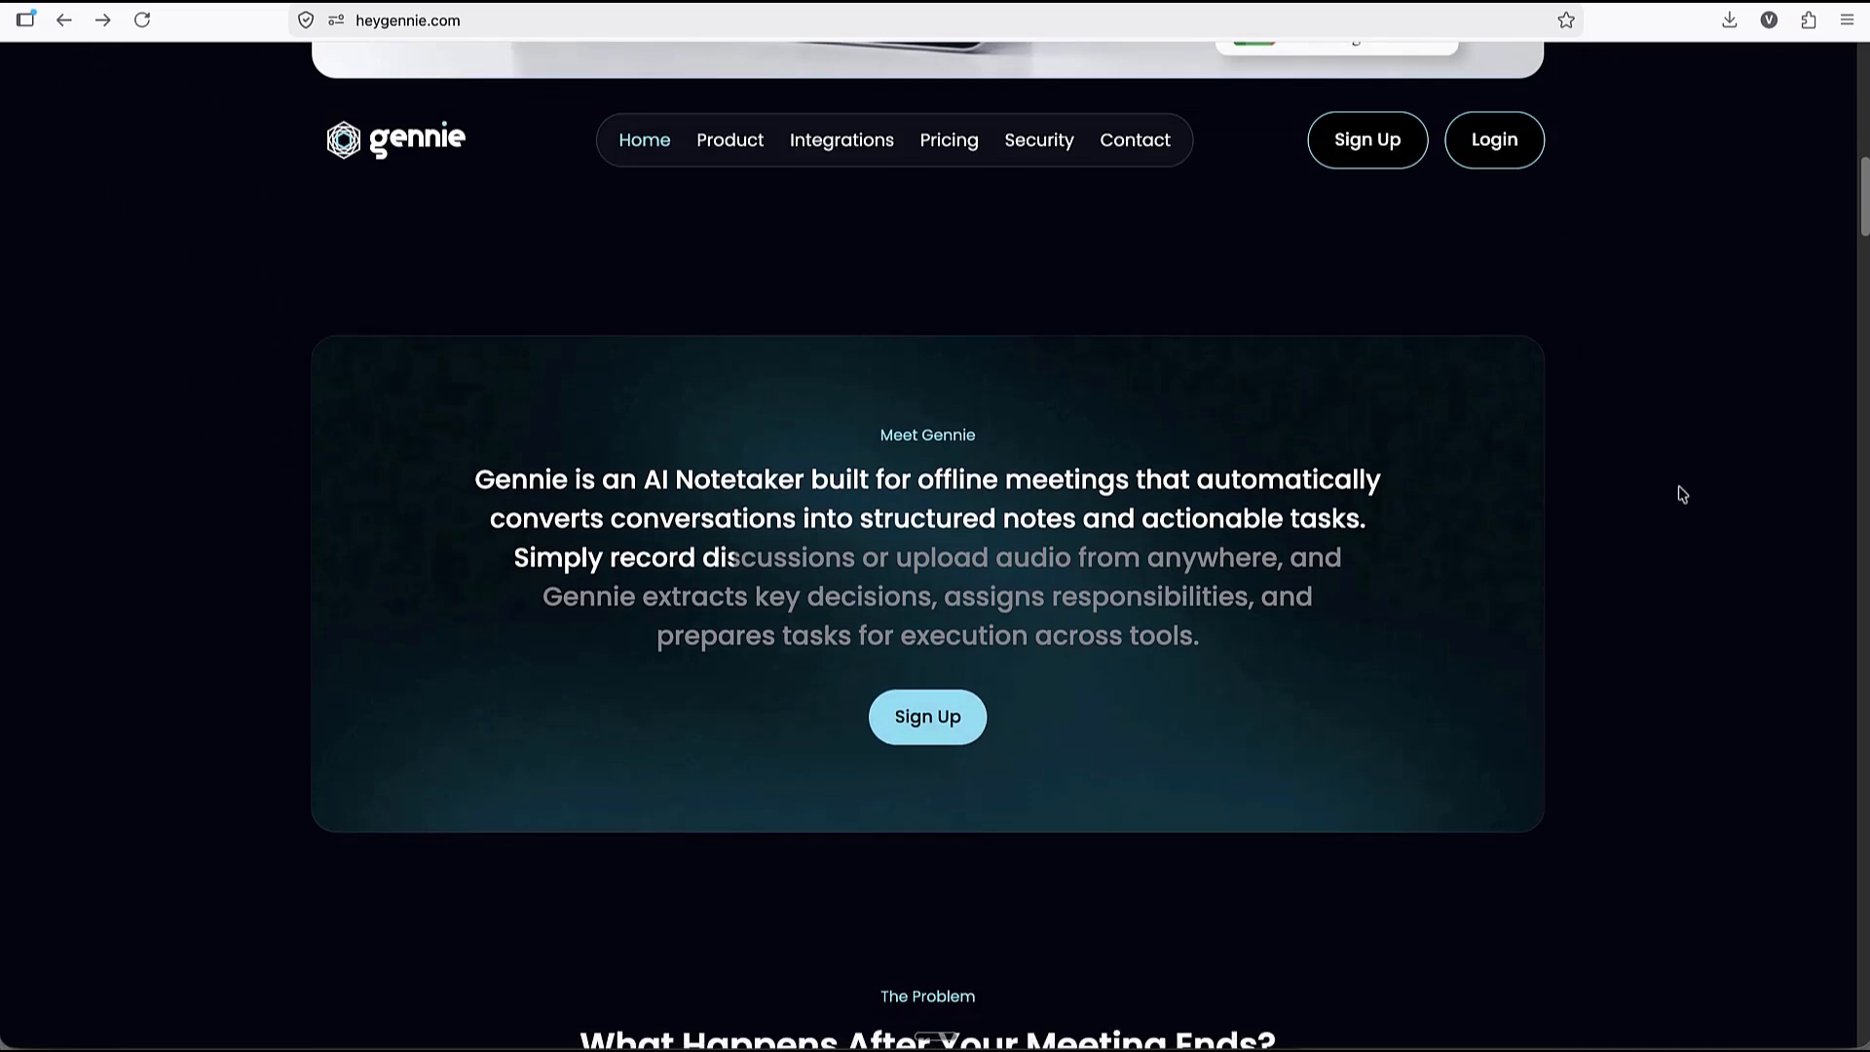
scroll(1680, 494, "down", 2)
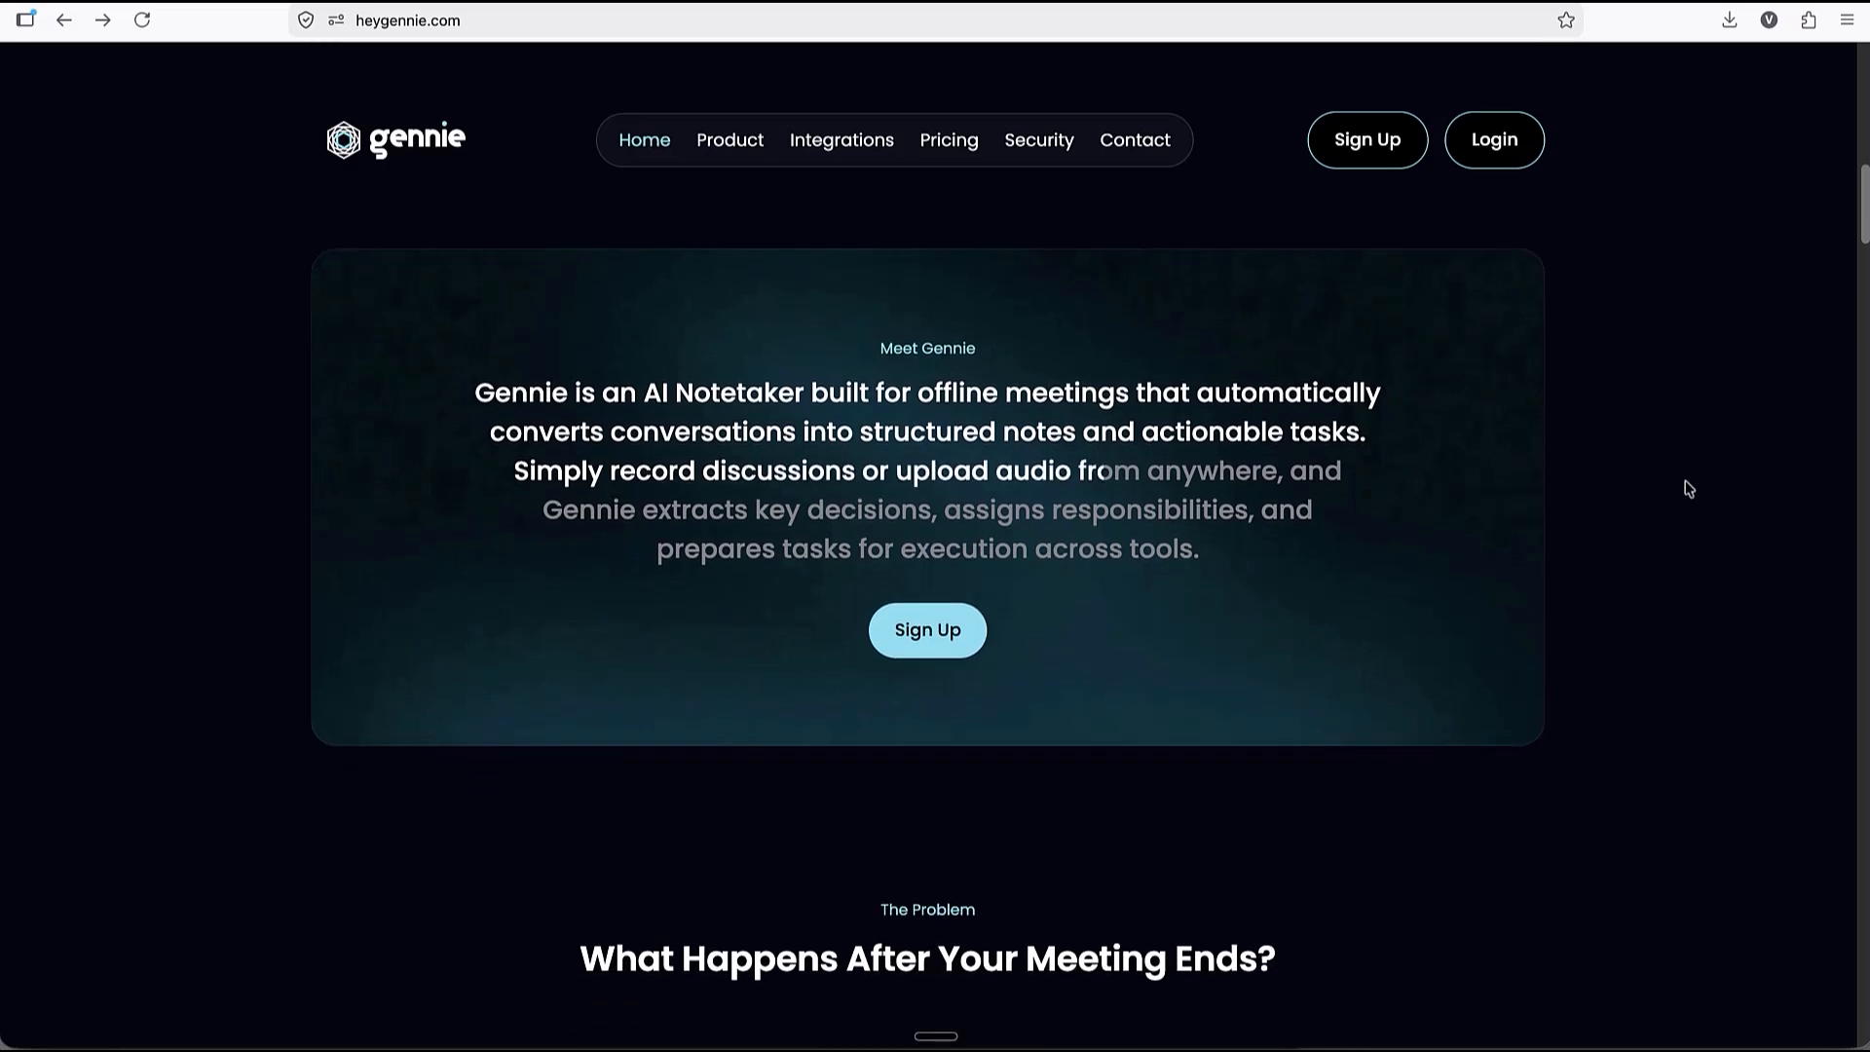
scroll(1689, 487, "down", 1)
scroll(1688, 486, "down", 5)
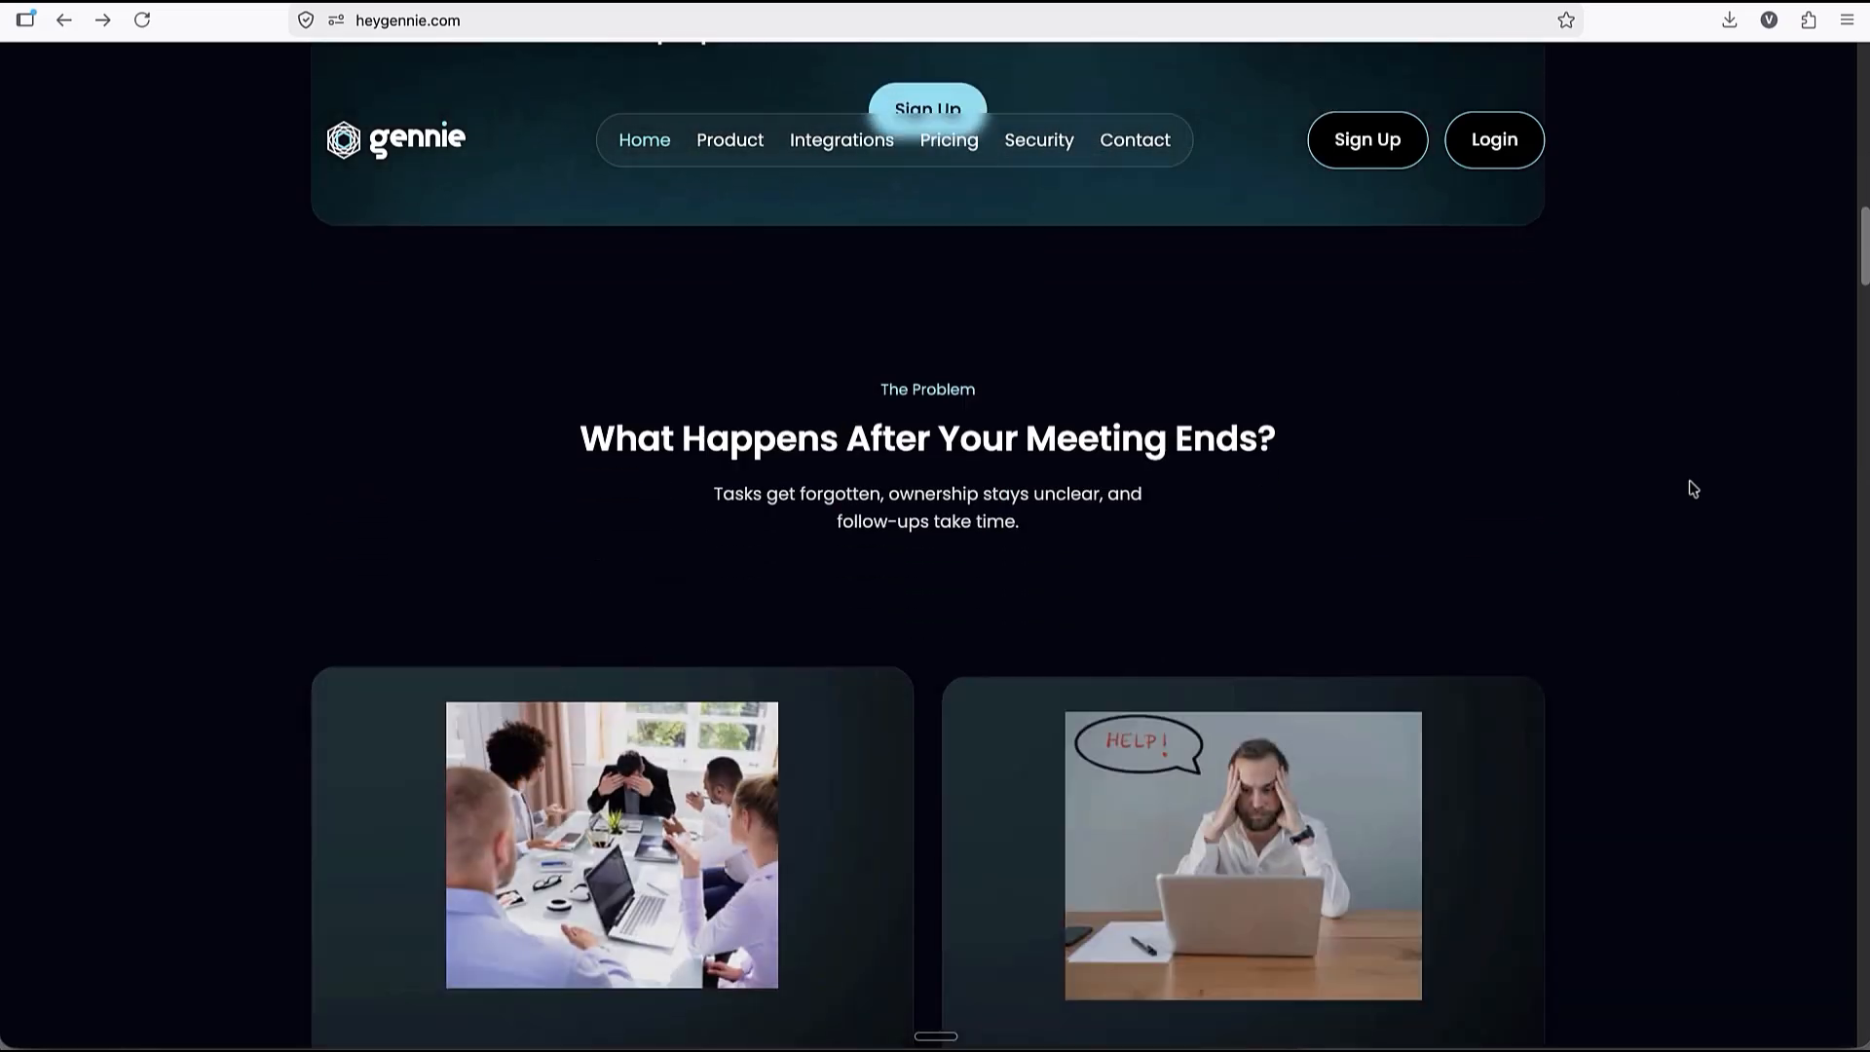
scroll(1655, 481, "down", 2)
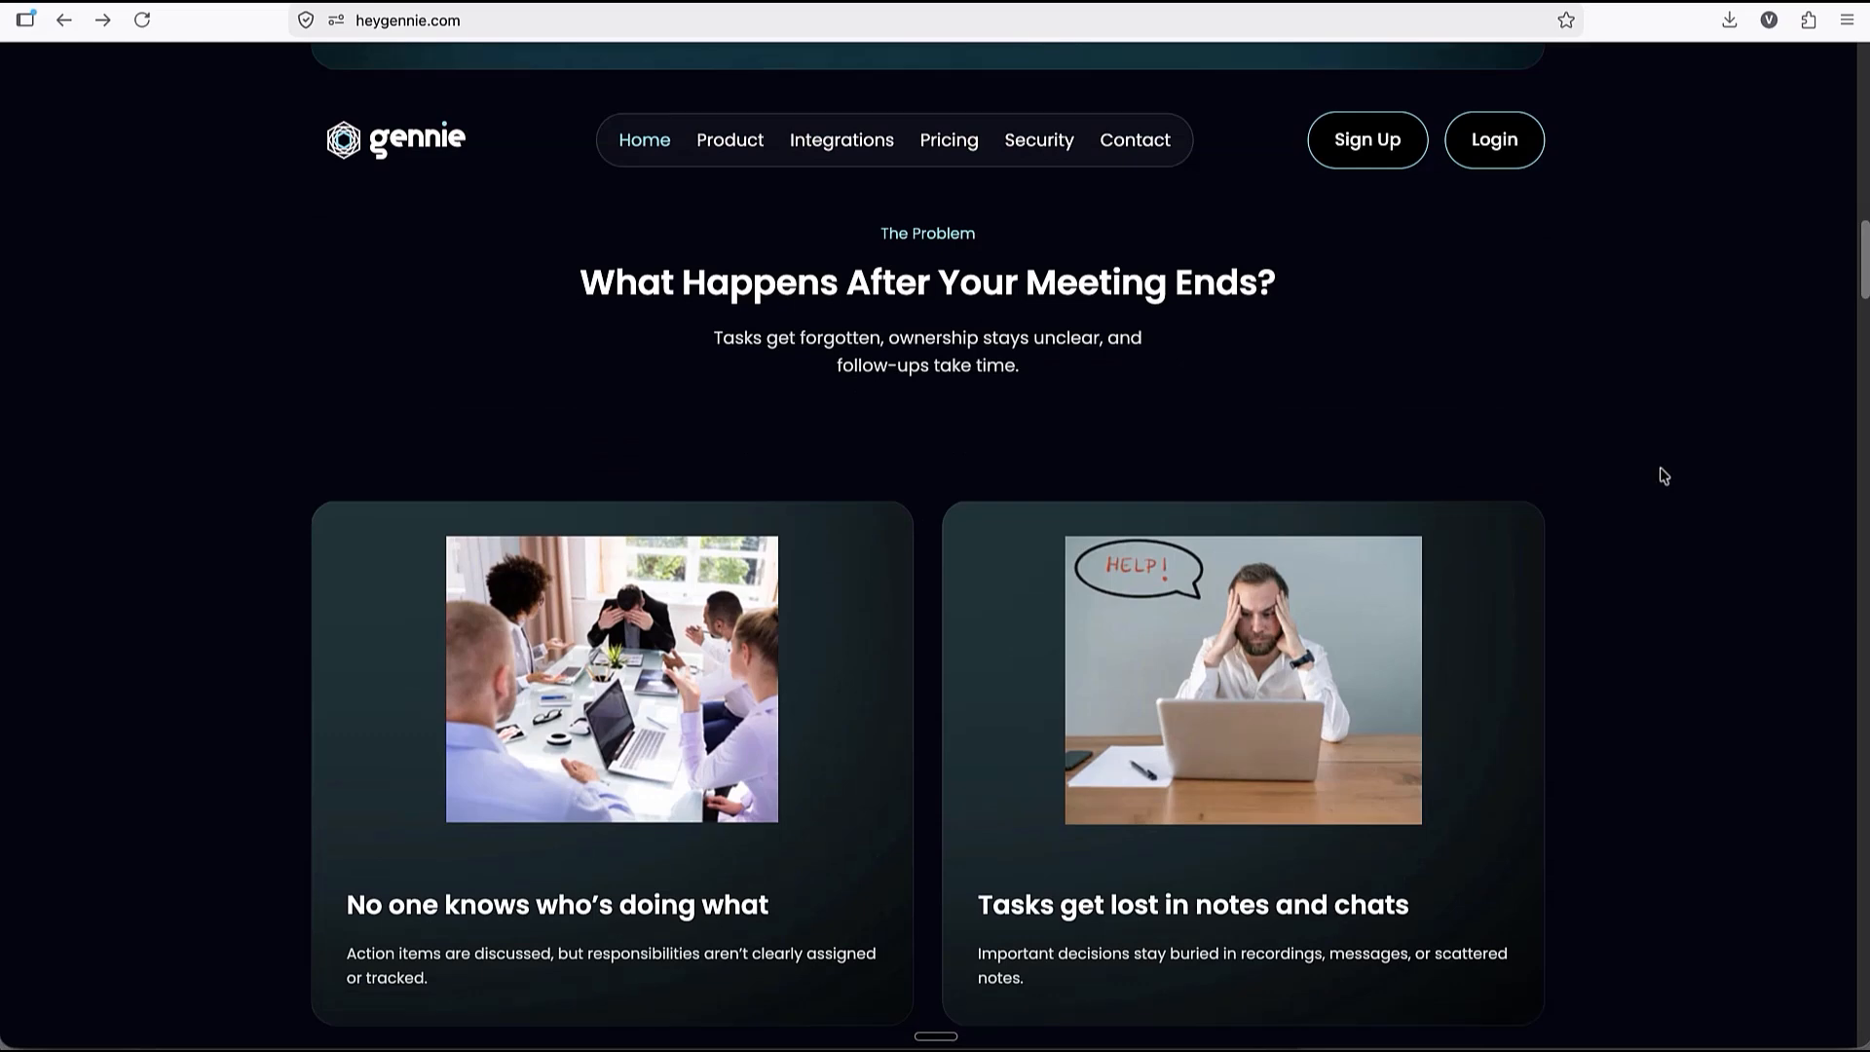
scroll(1661, 378, "up", 10)
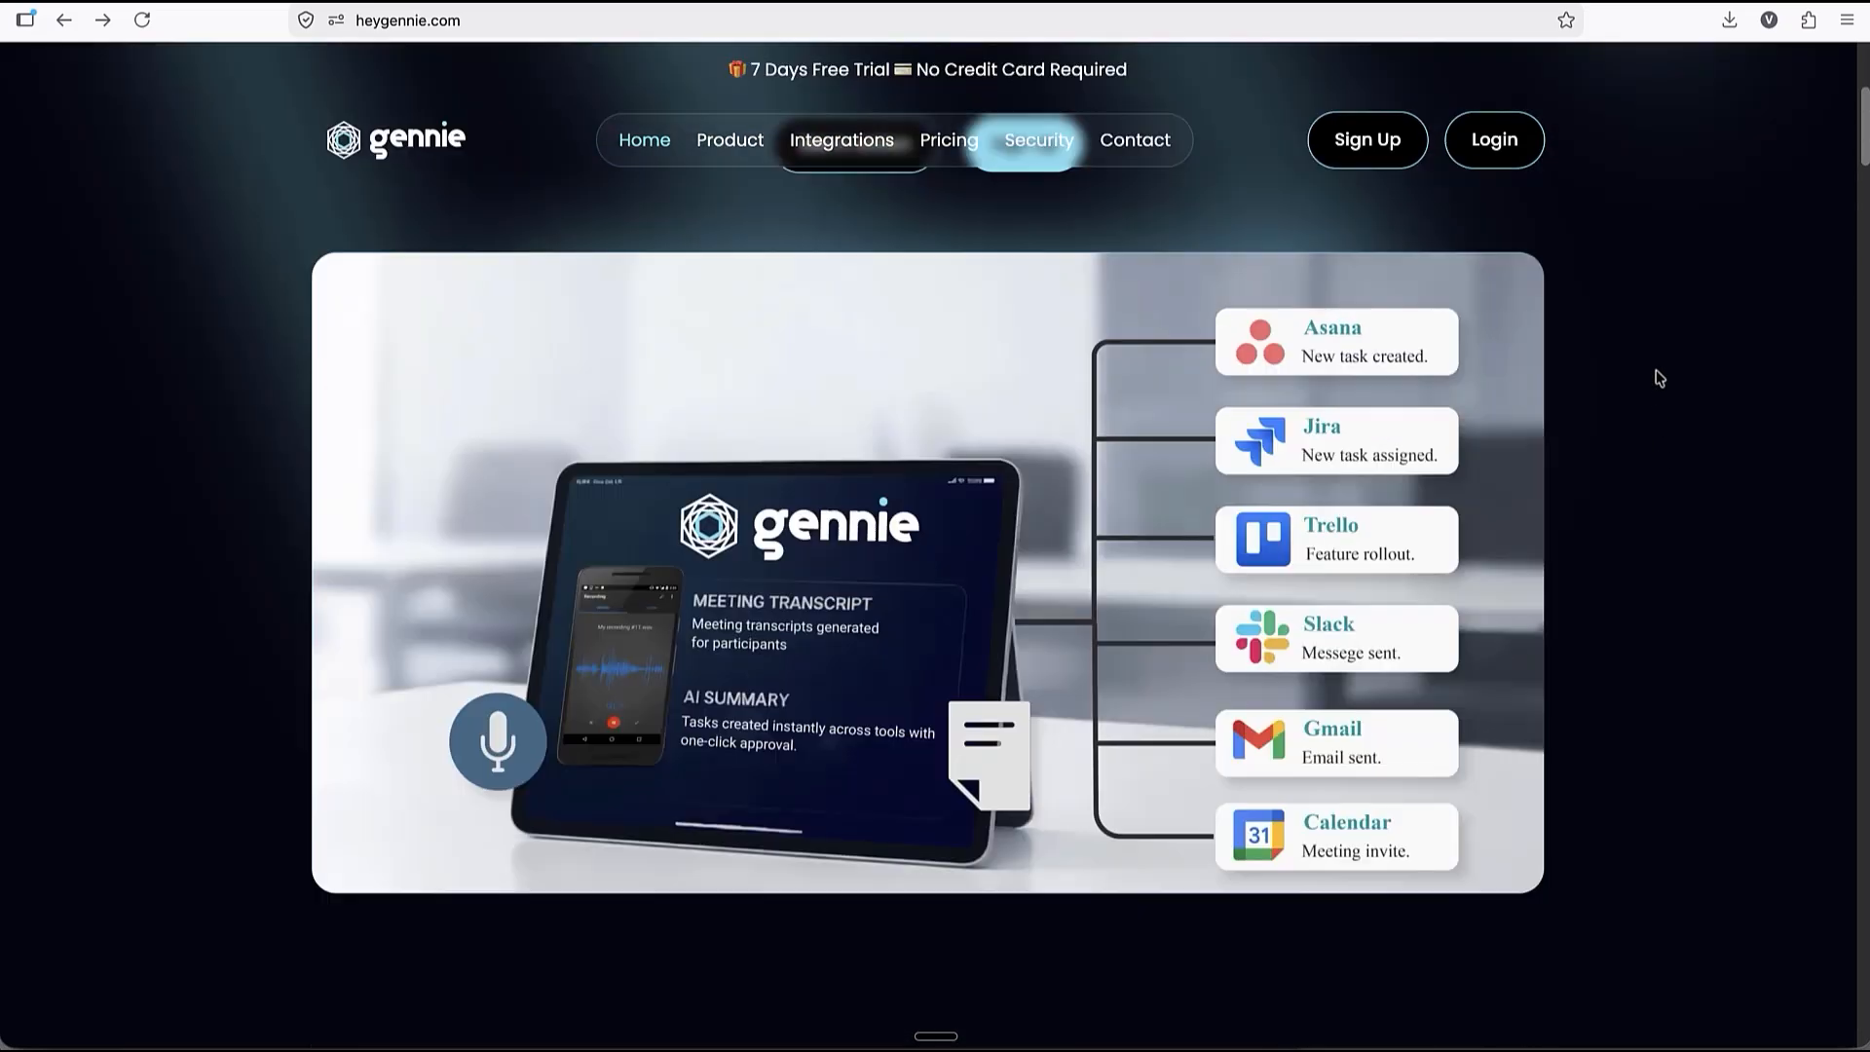
left_click(1367, 140)
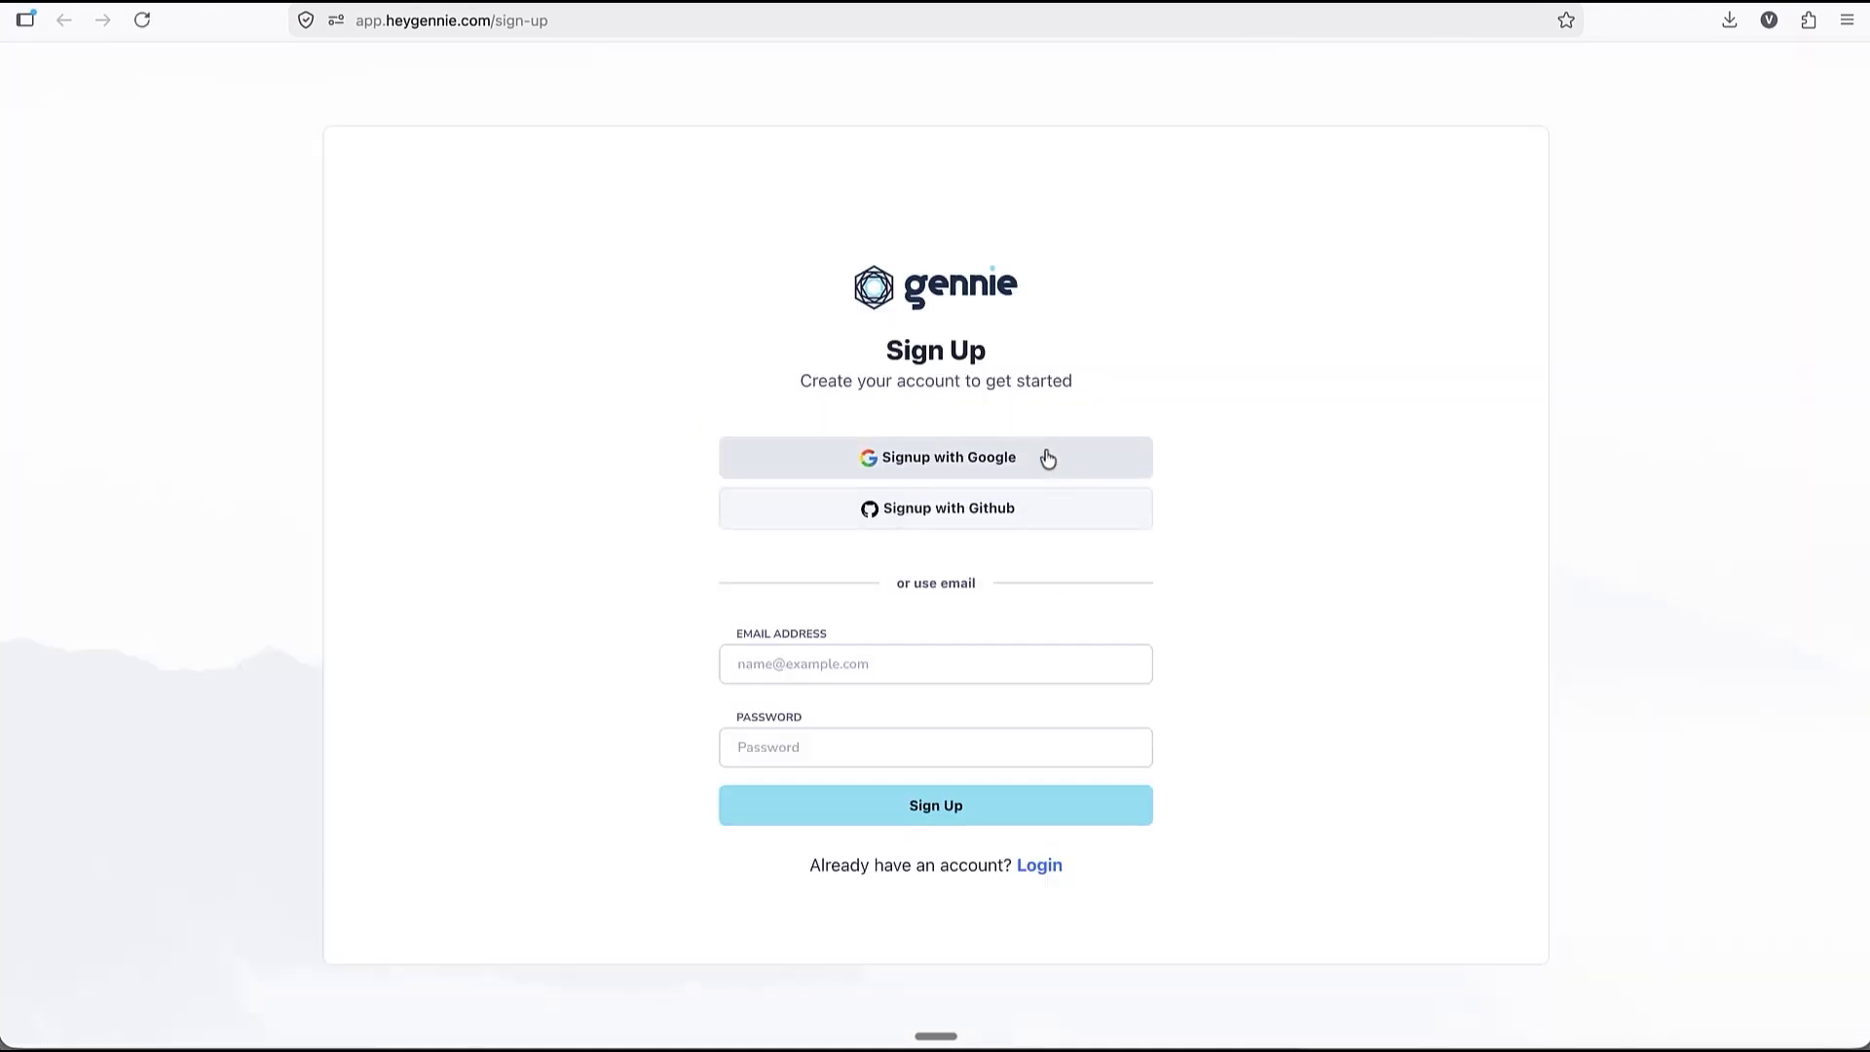
Sign up with an email address and account password.
left_click(1014, 662)
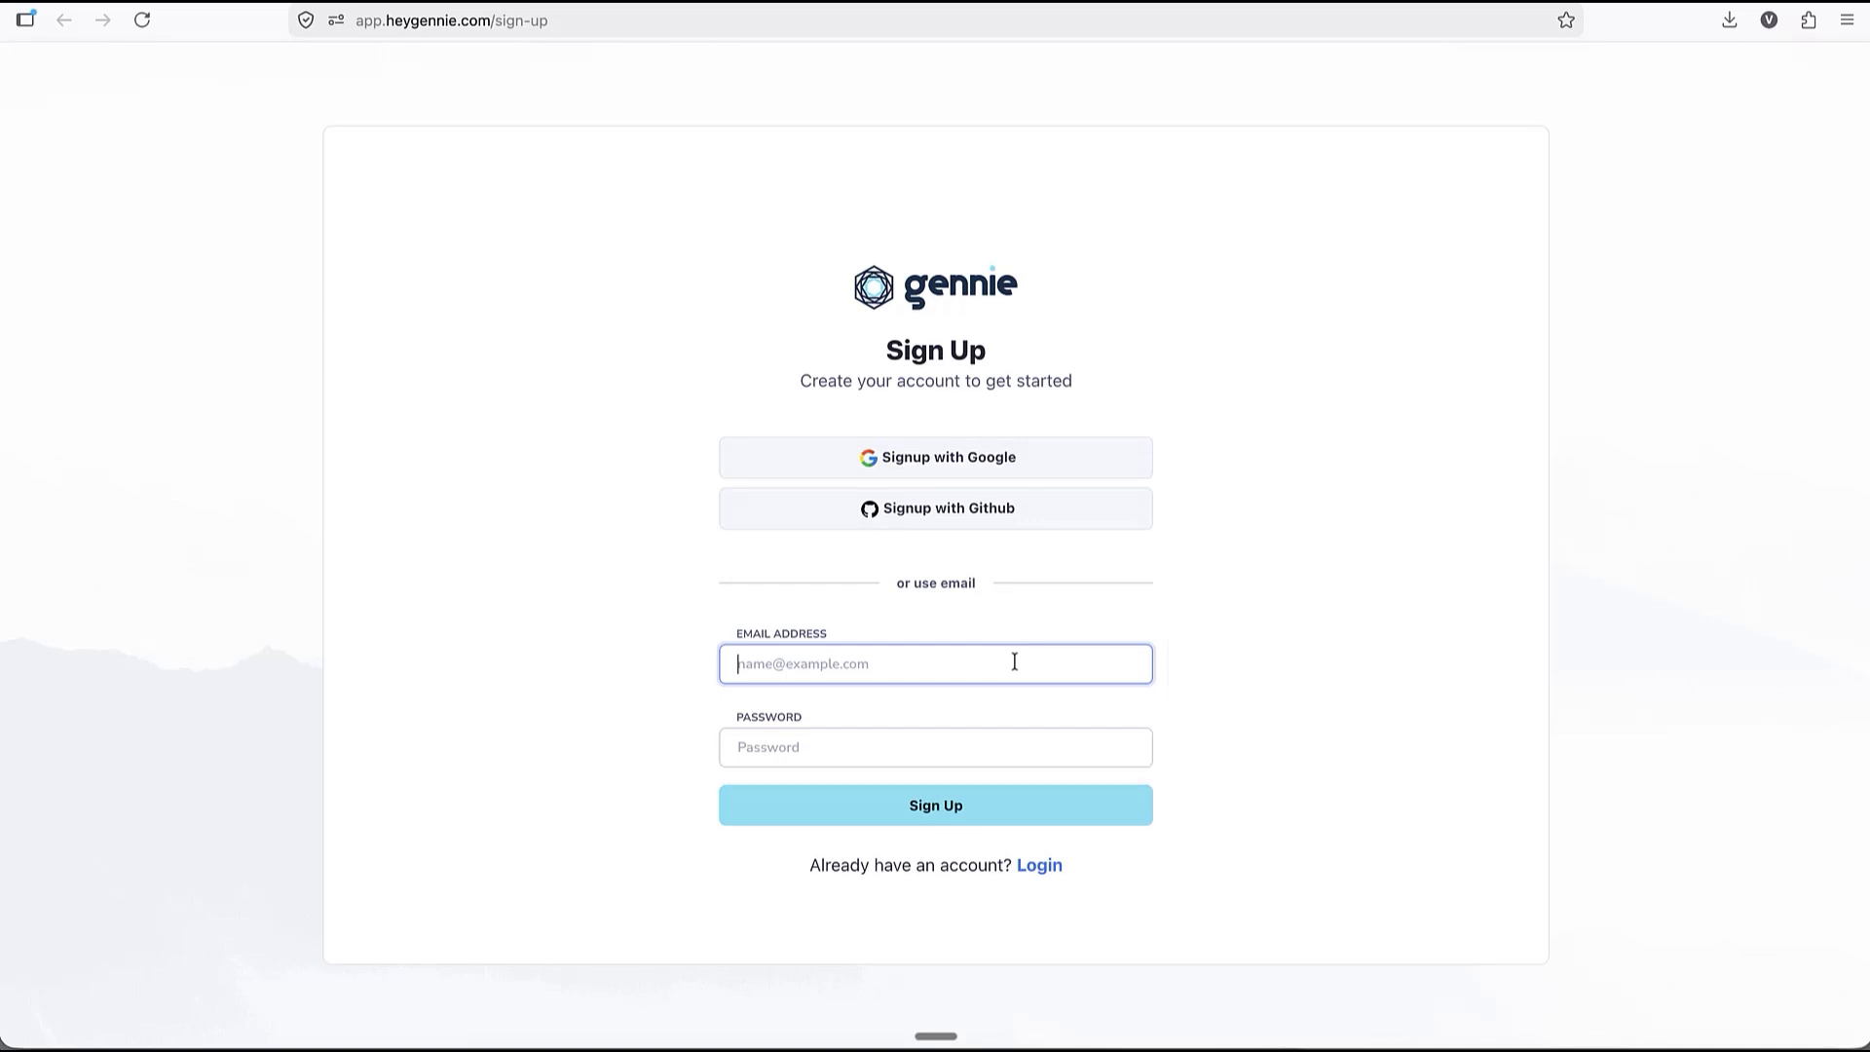
key("Tab")
type("•••••••••••")
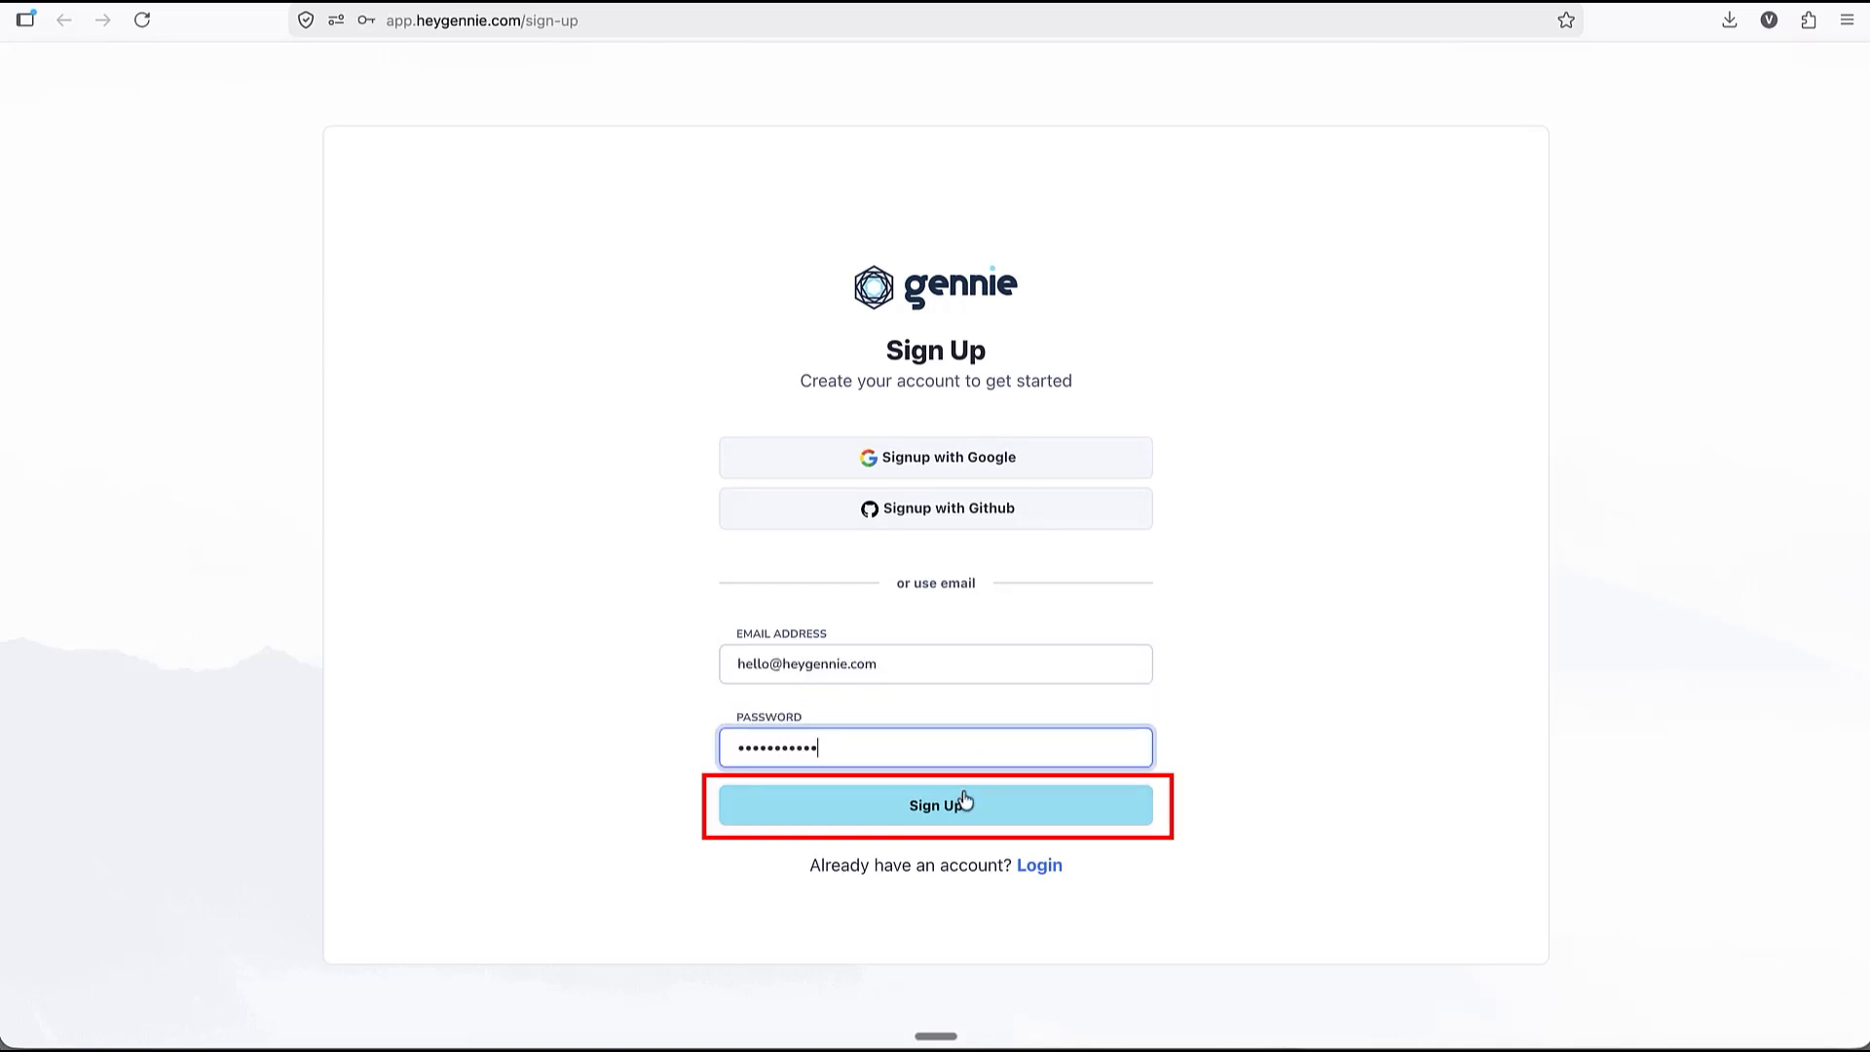
left_click(963, 809)
Enter the user's name and phone number, then verify the emailed 6-digit code.
type("Vishal")
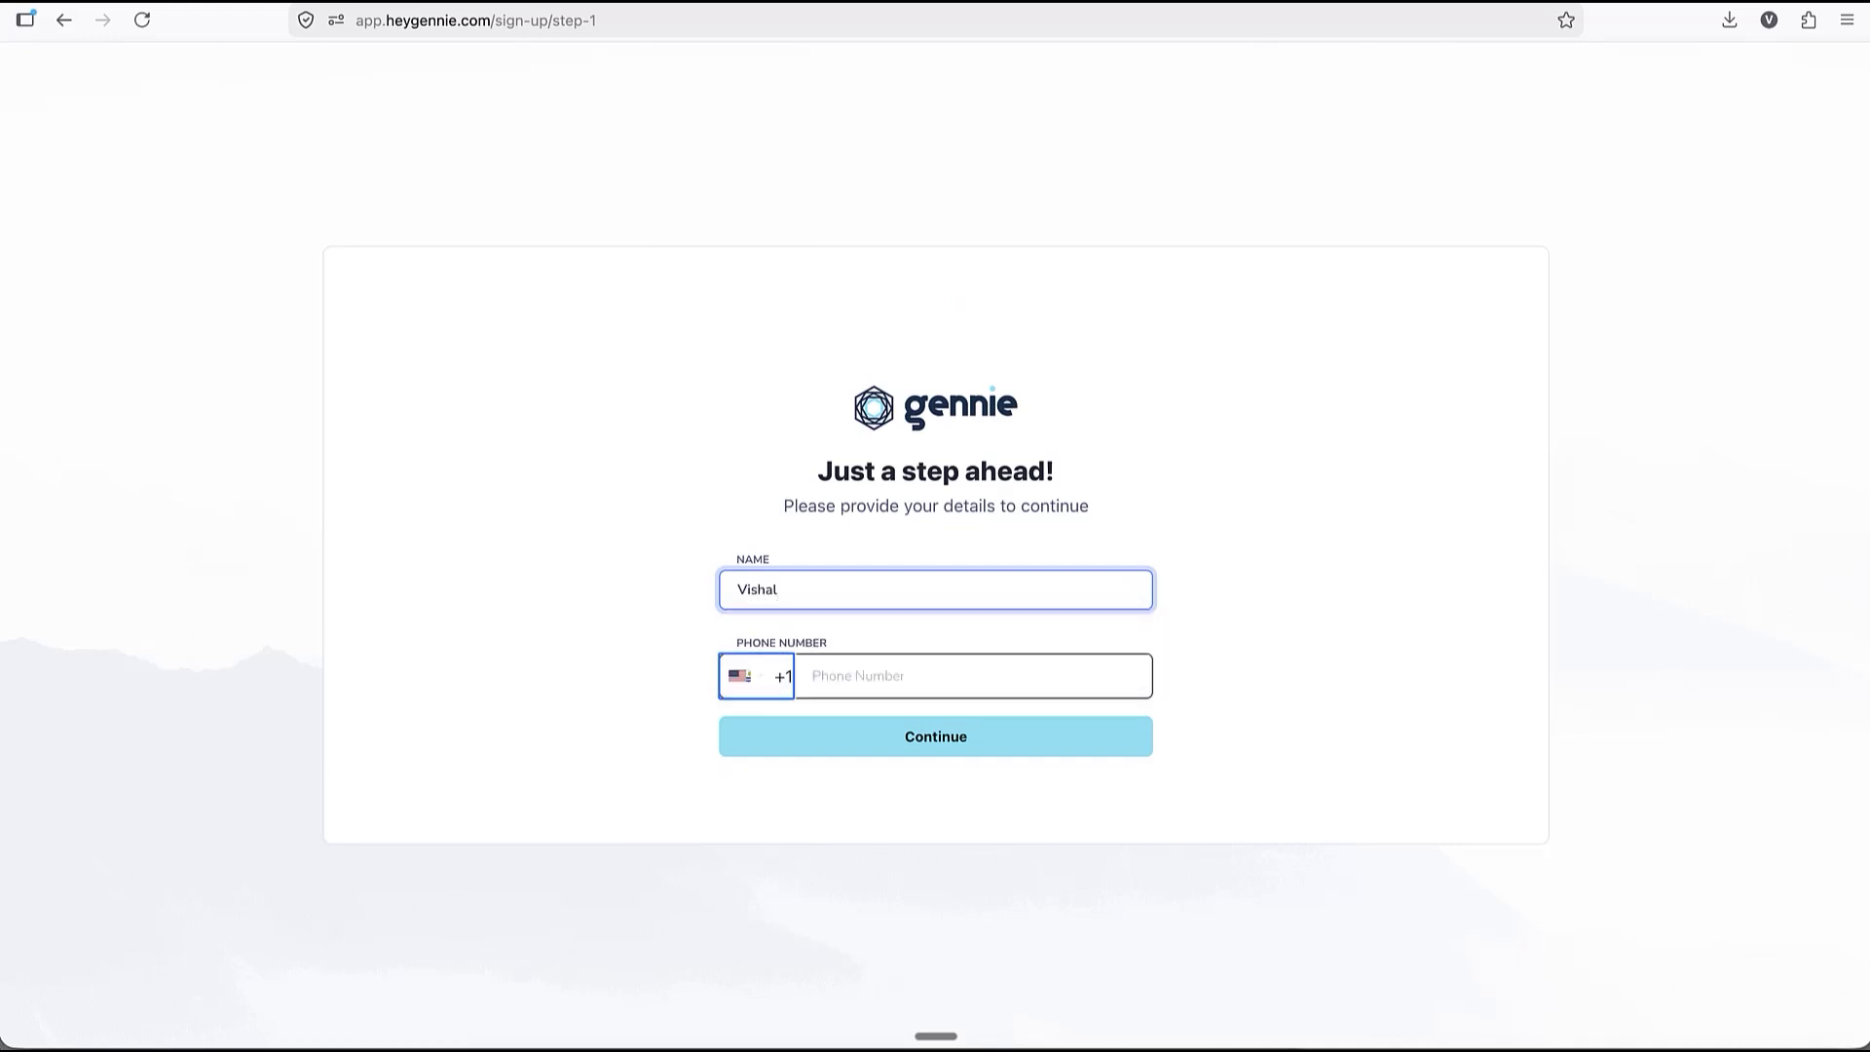
key("Tab")
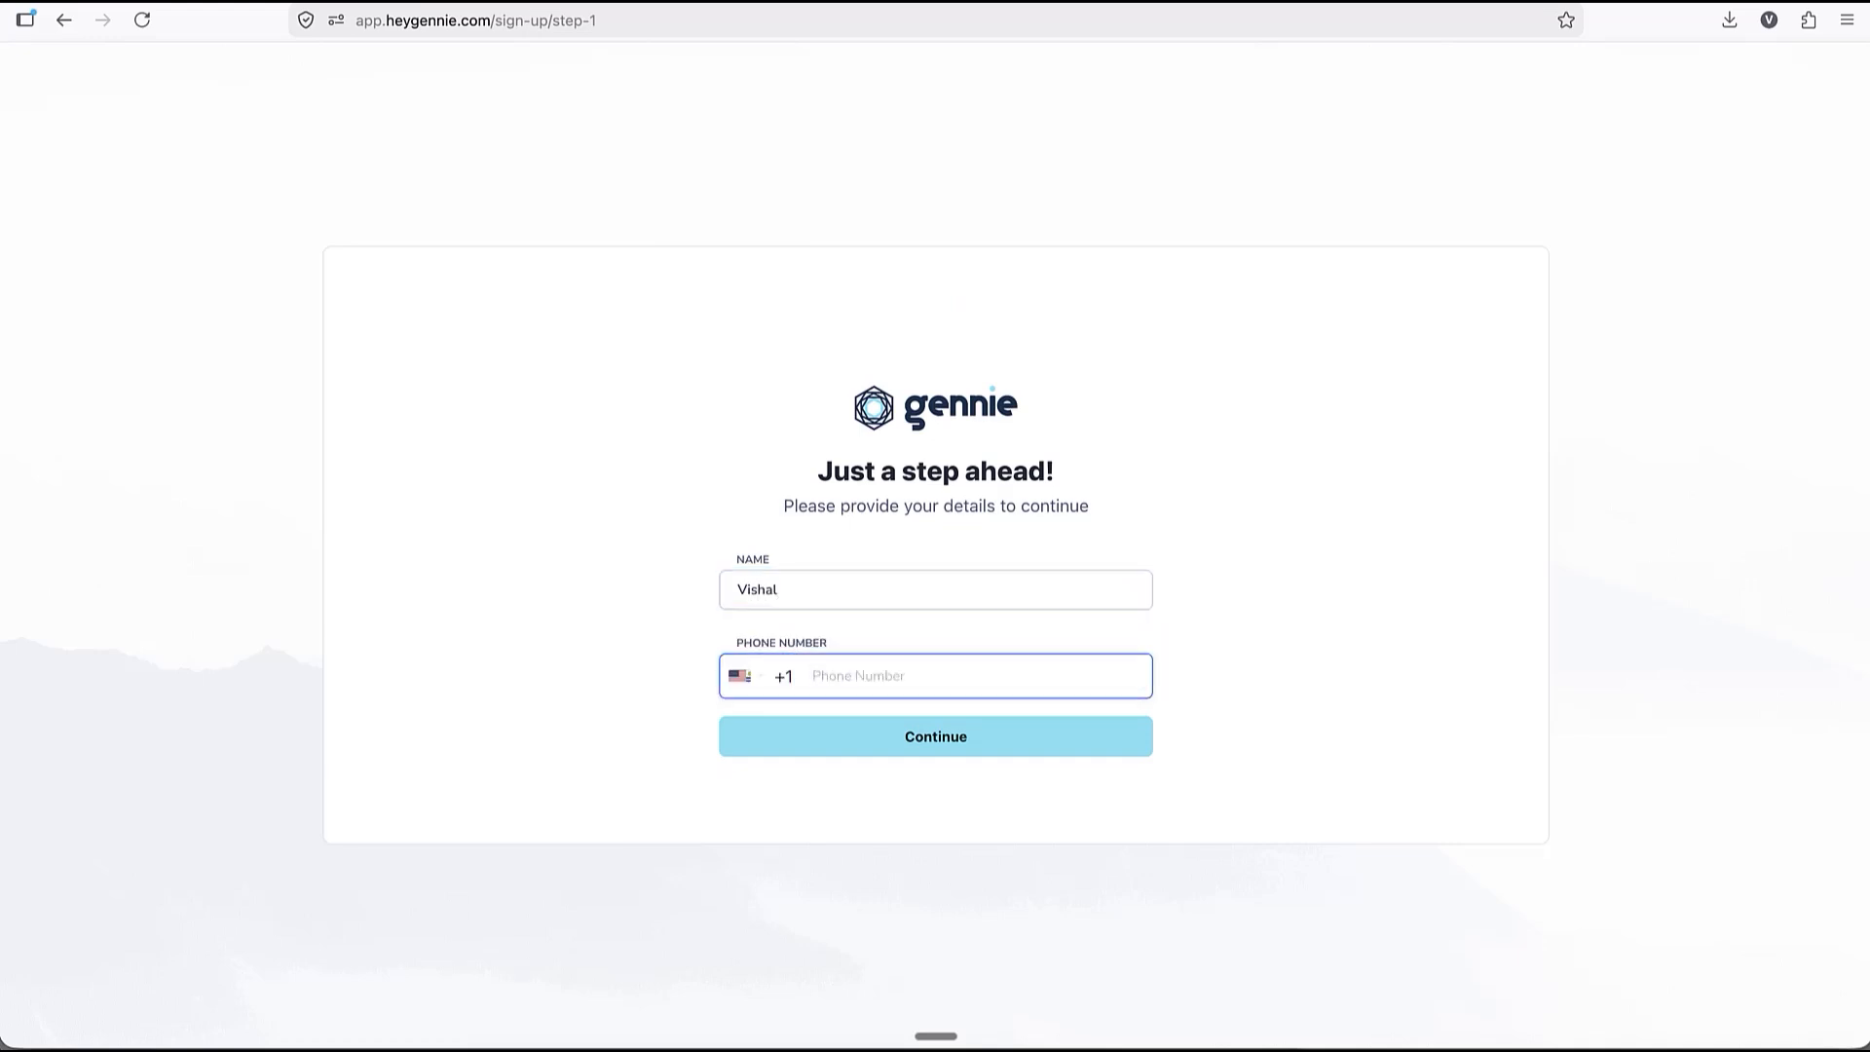
left_click(928, 730)
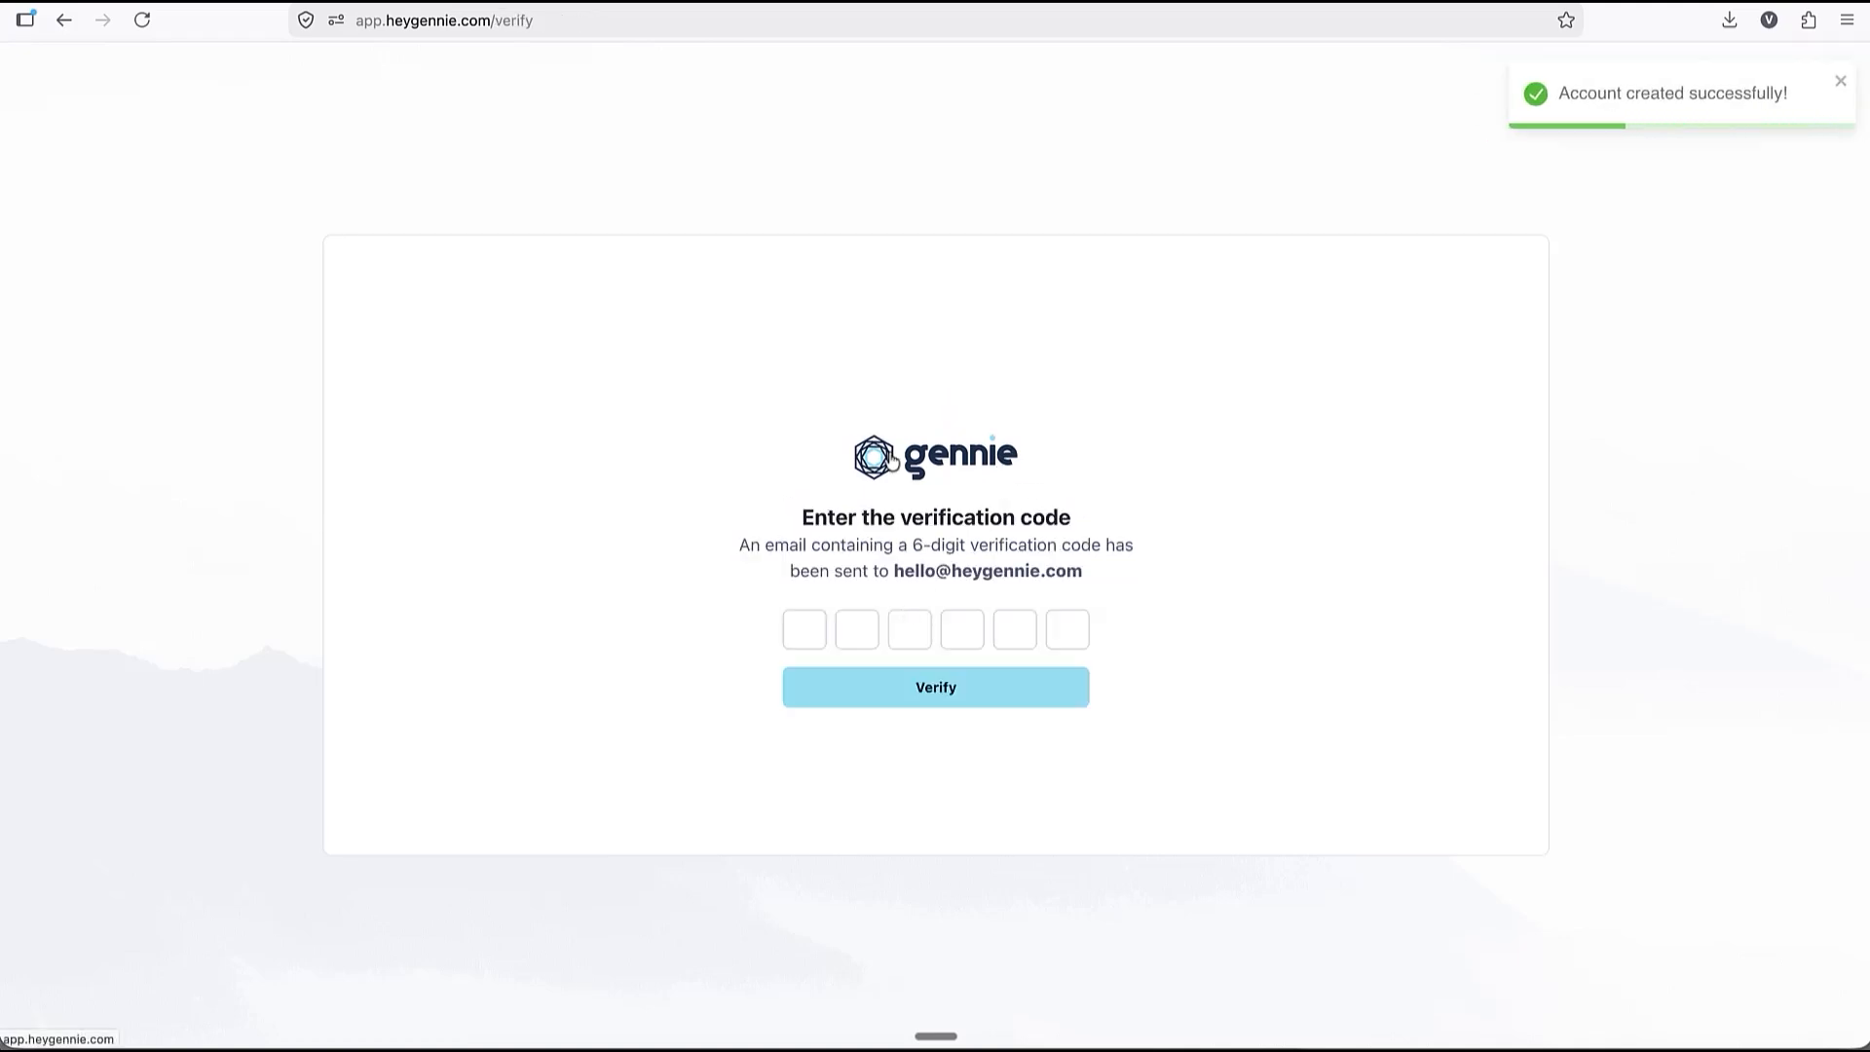
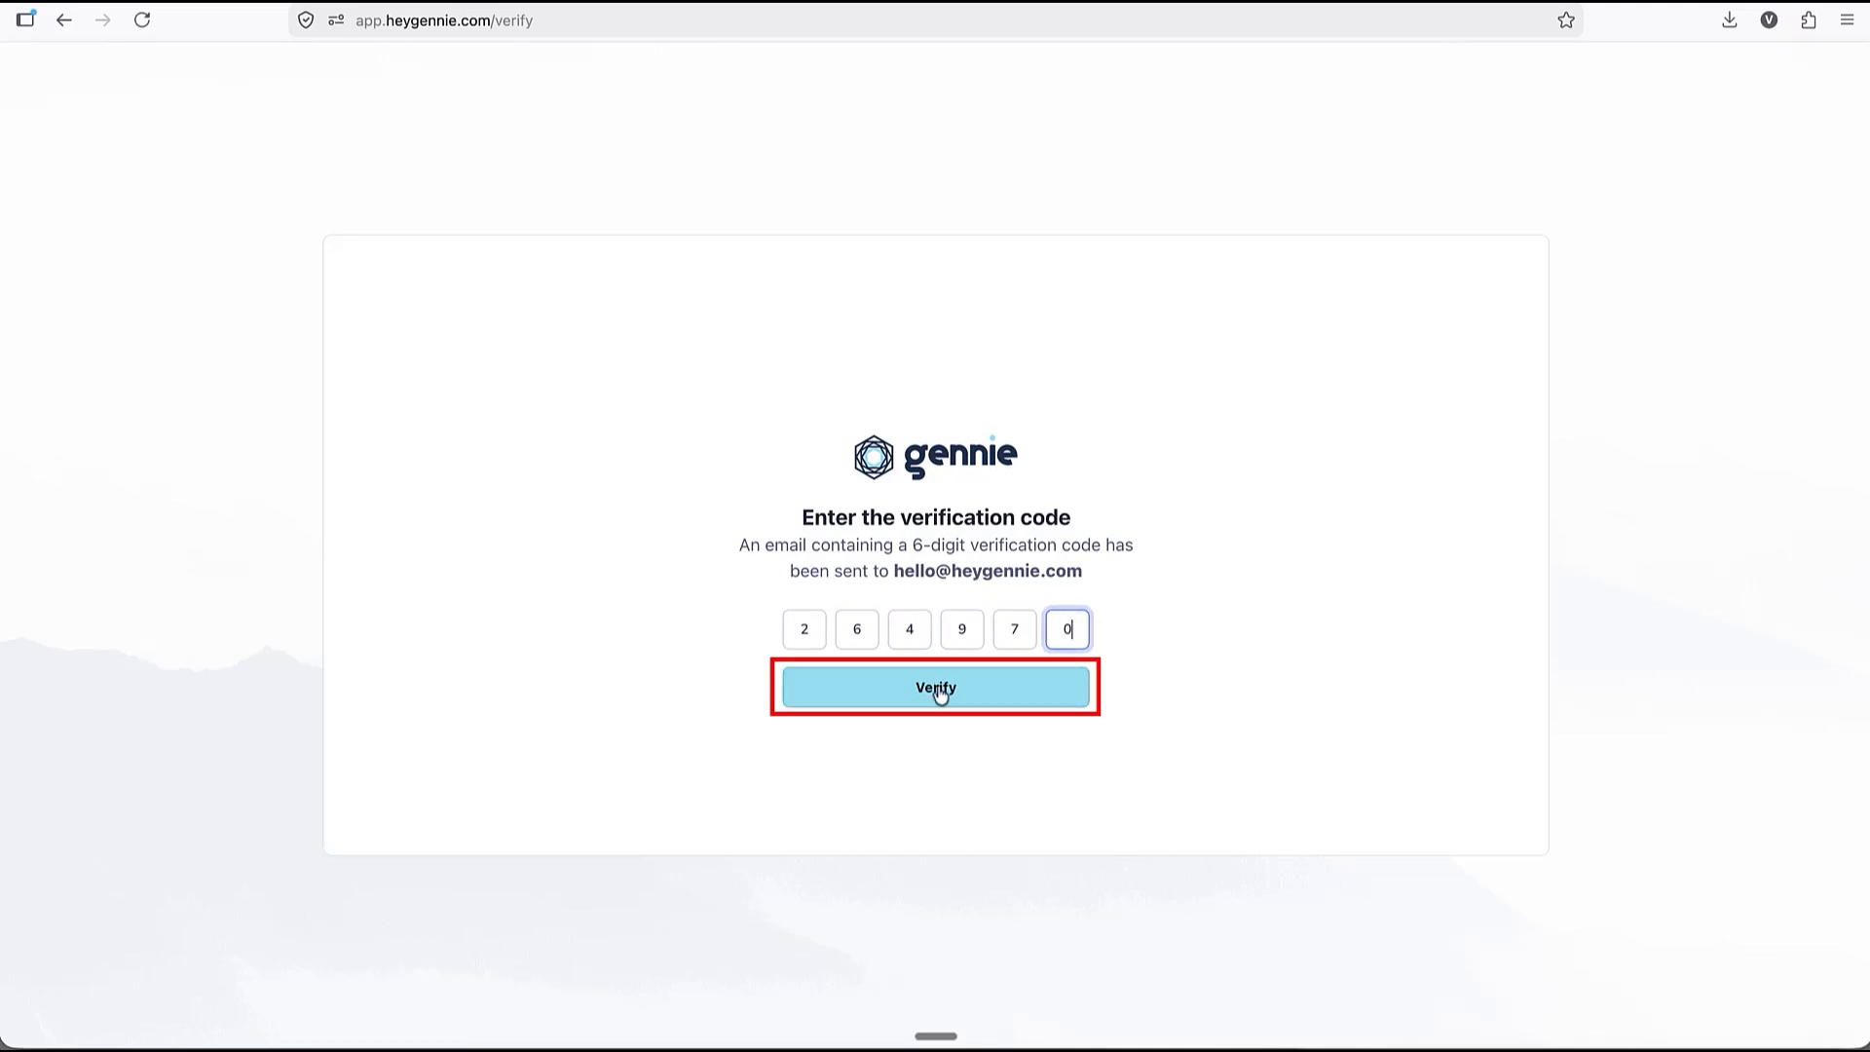
left_click(960, 672)
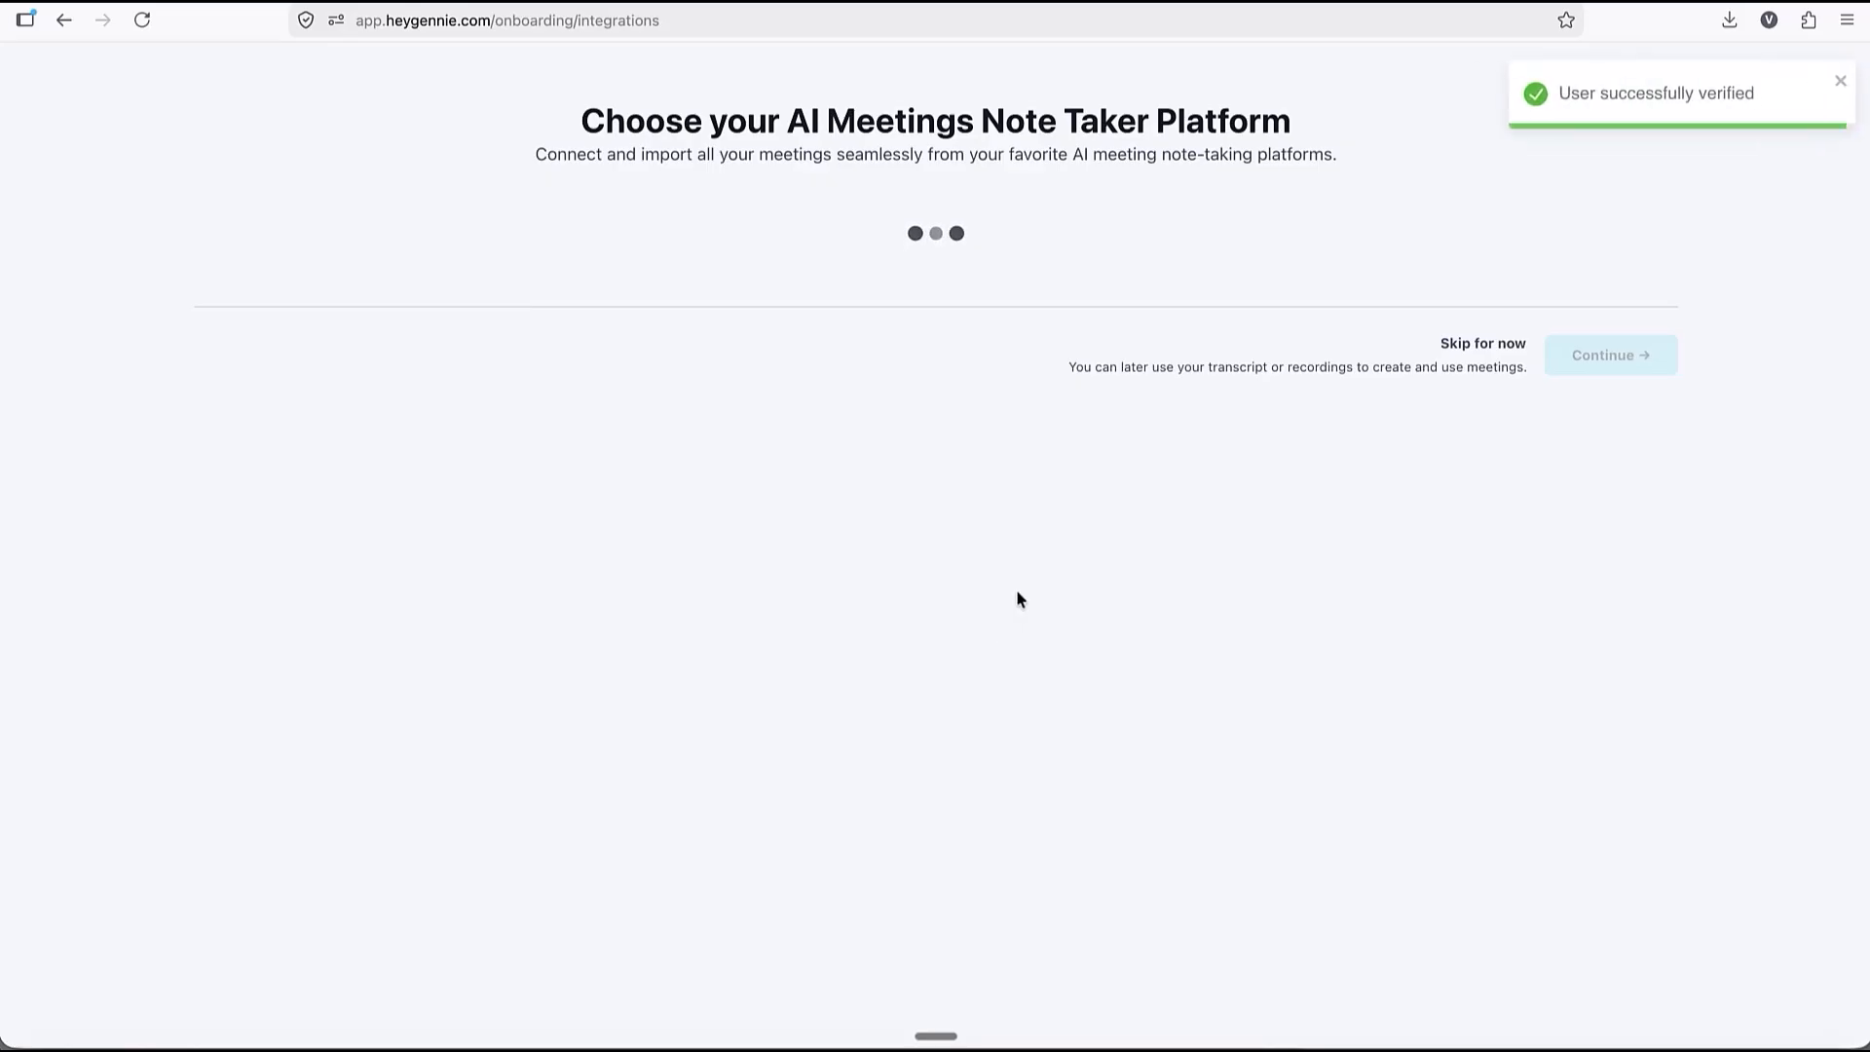
Dismiss the 'User successfully verified' notice so the note-taker platform cards show.
left_click(1838, 84)
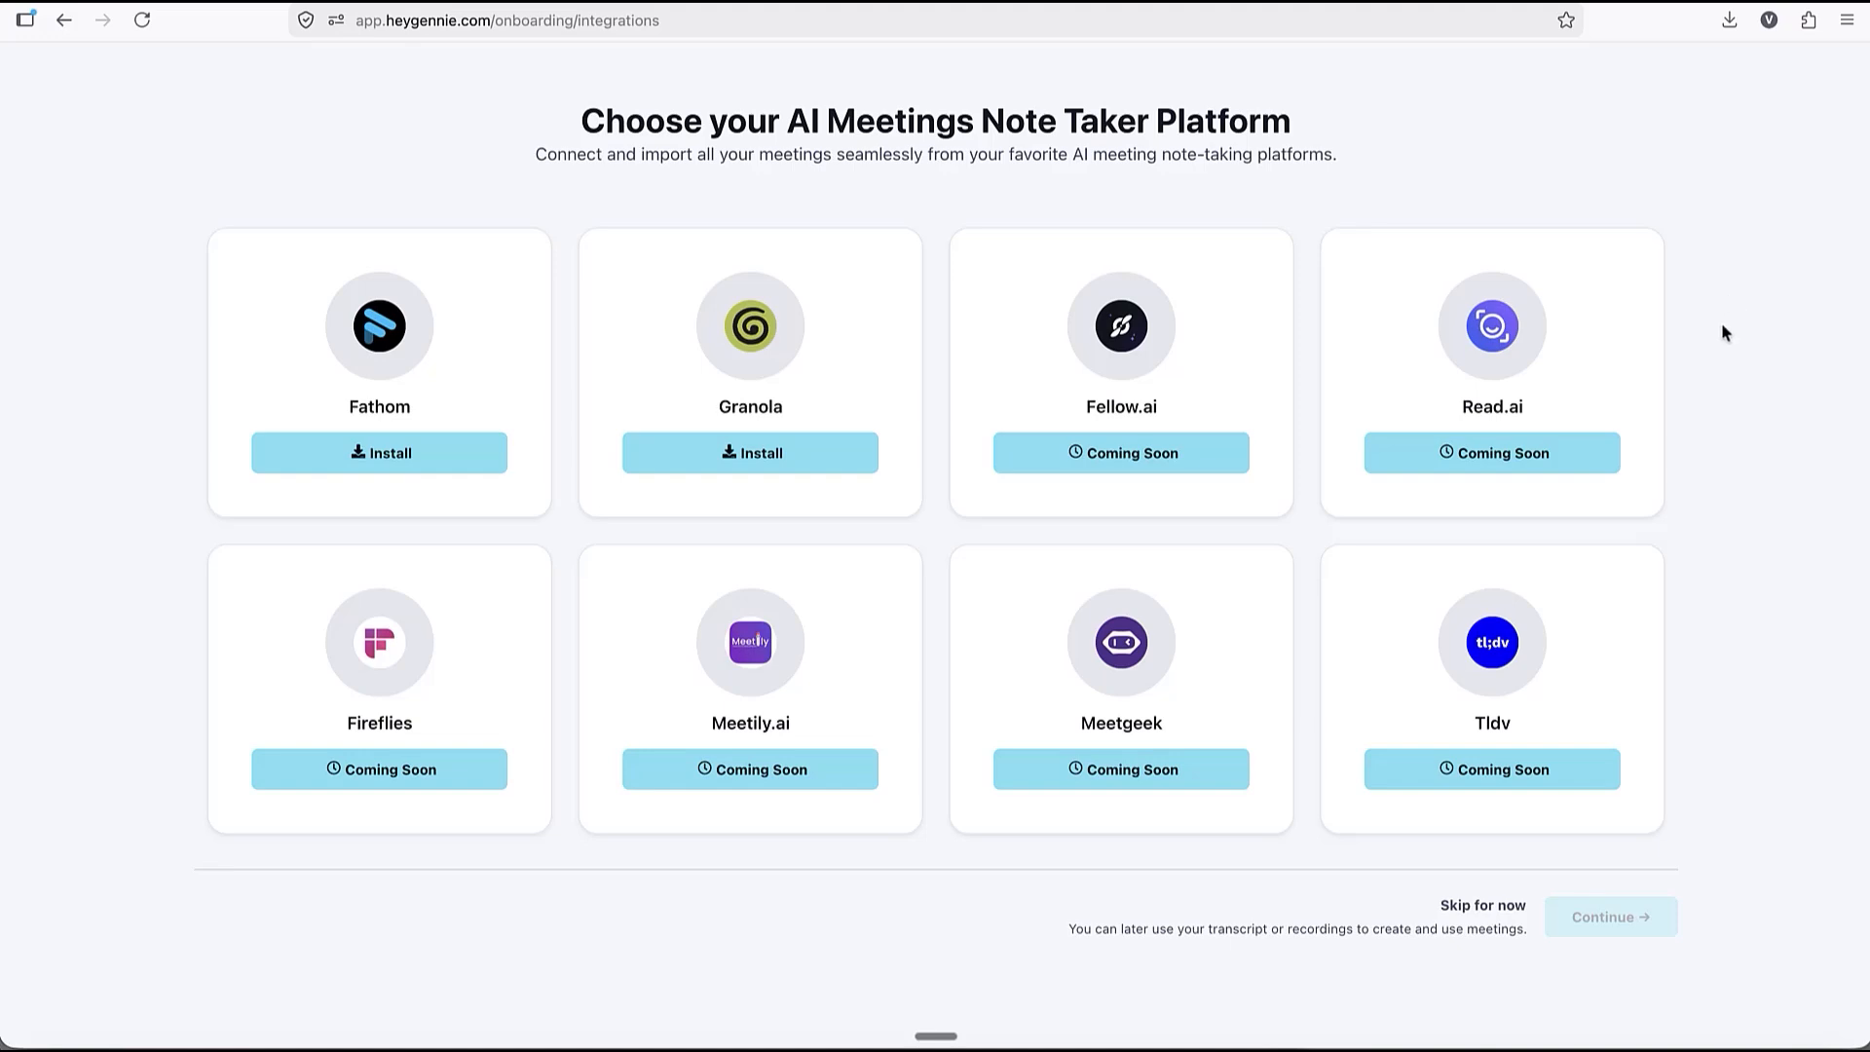
Skip connecting a meeting note-taker platform.
left_click(1488, 905)
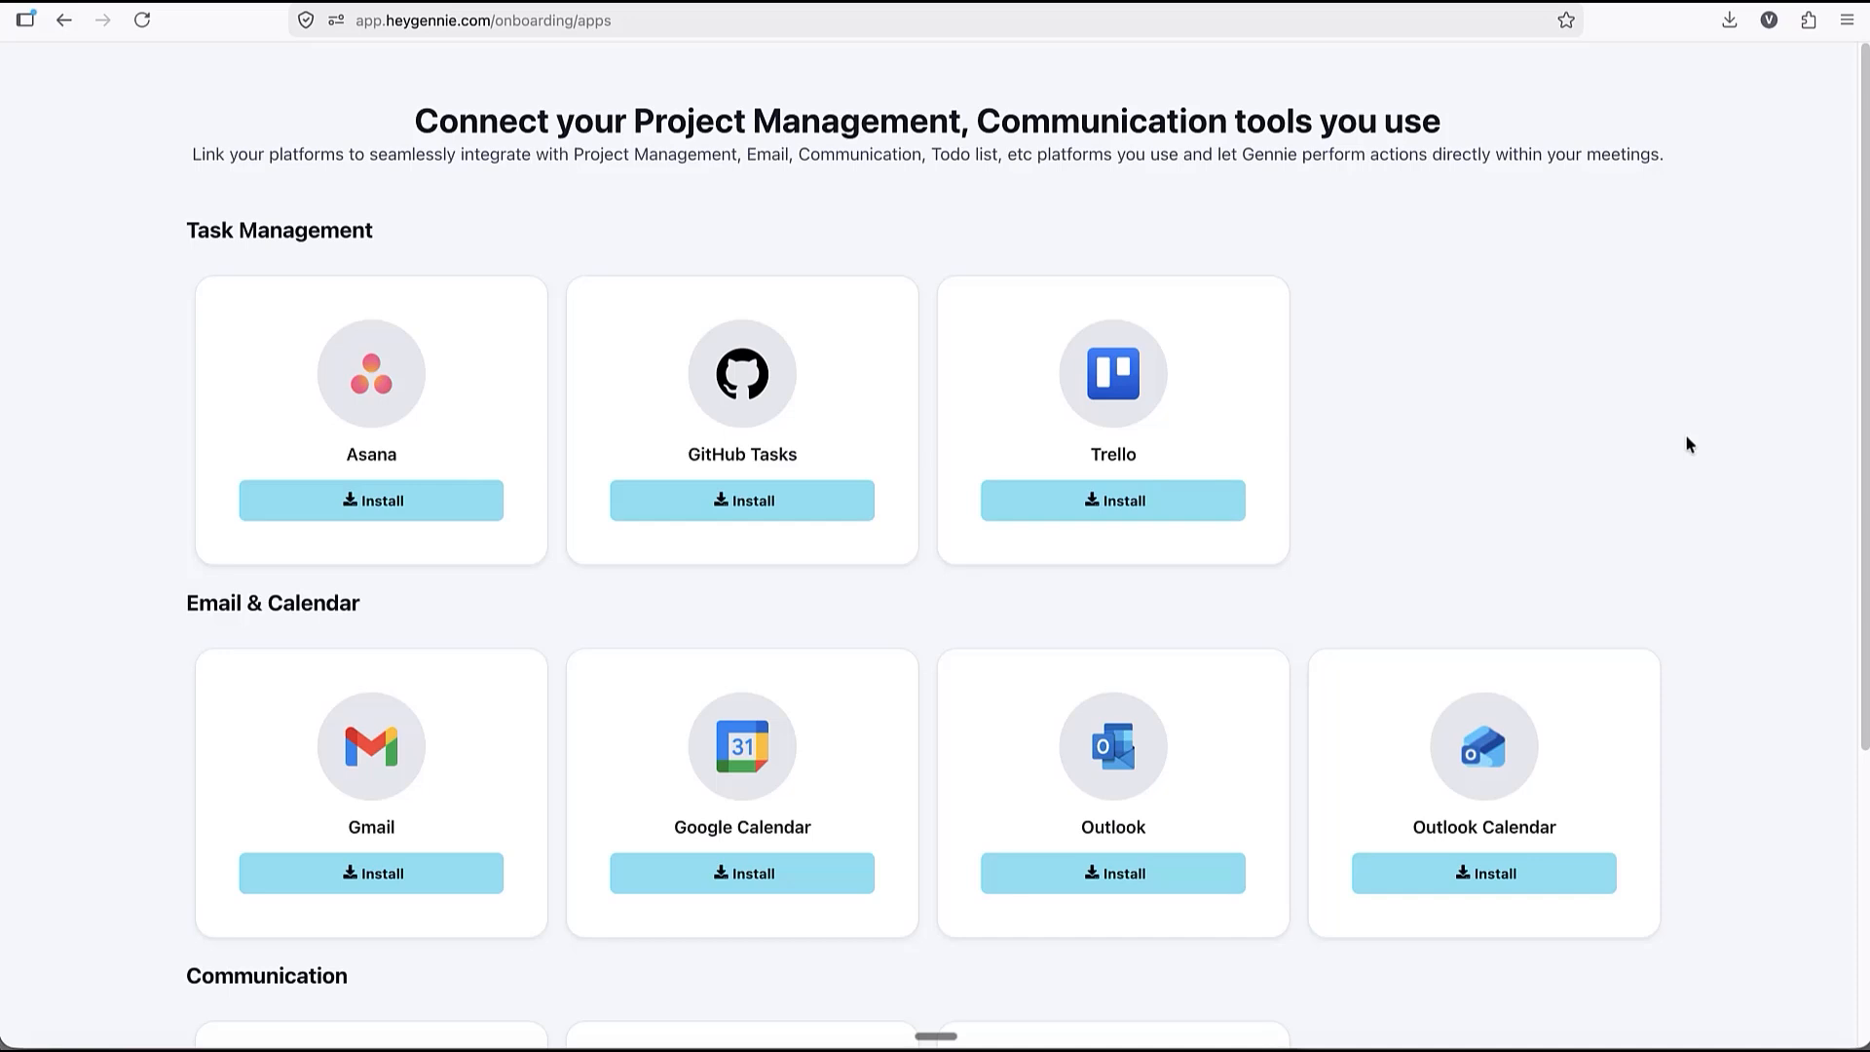
scroll(1688, 444, "down", 4)
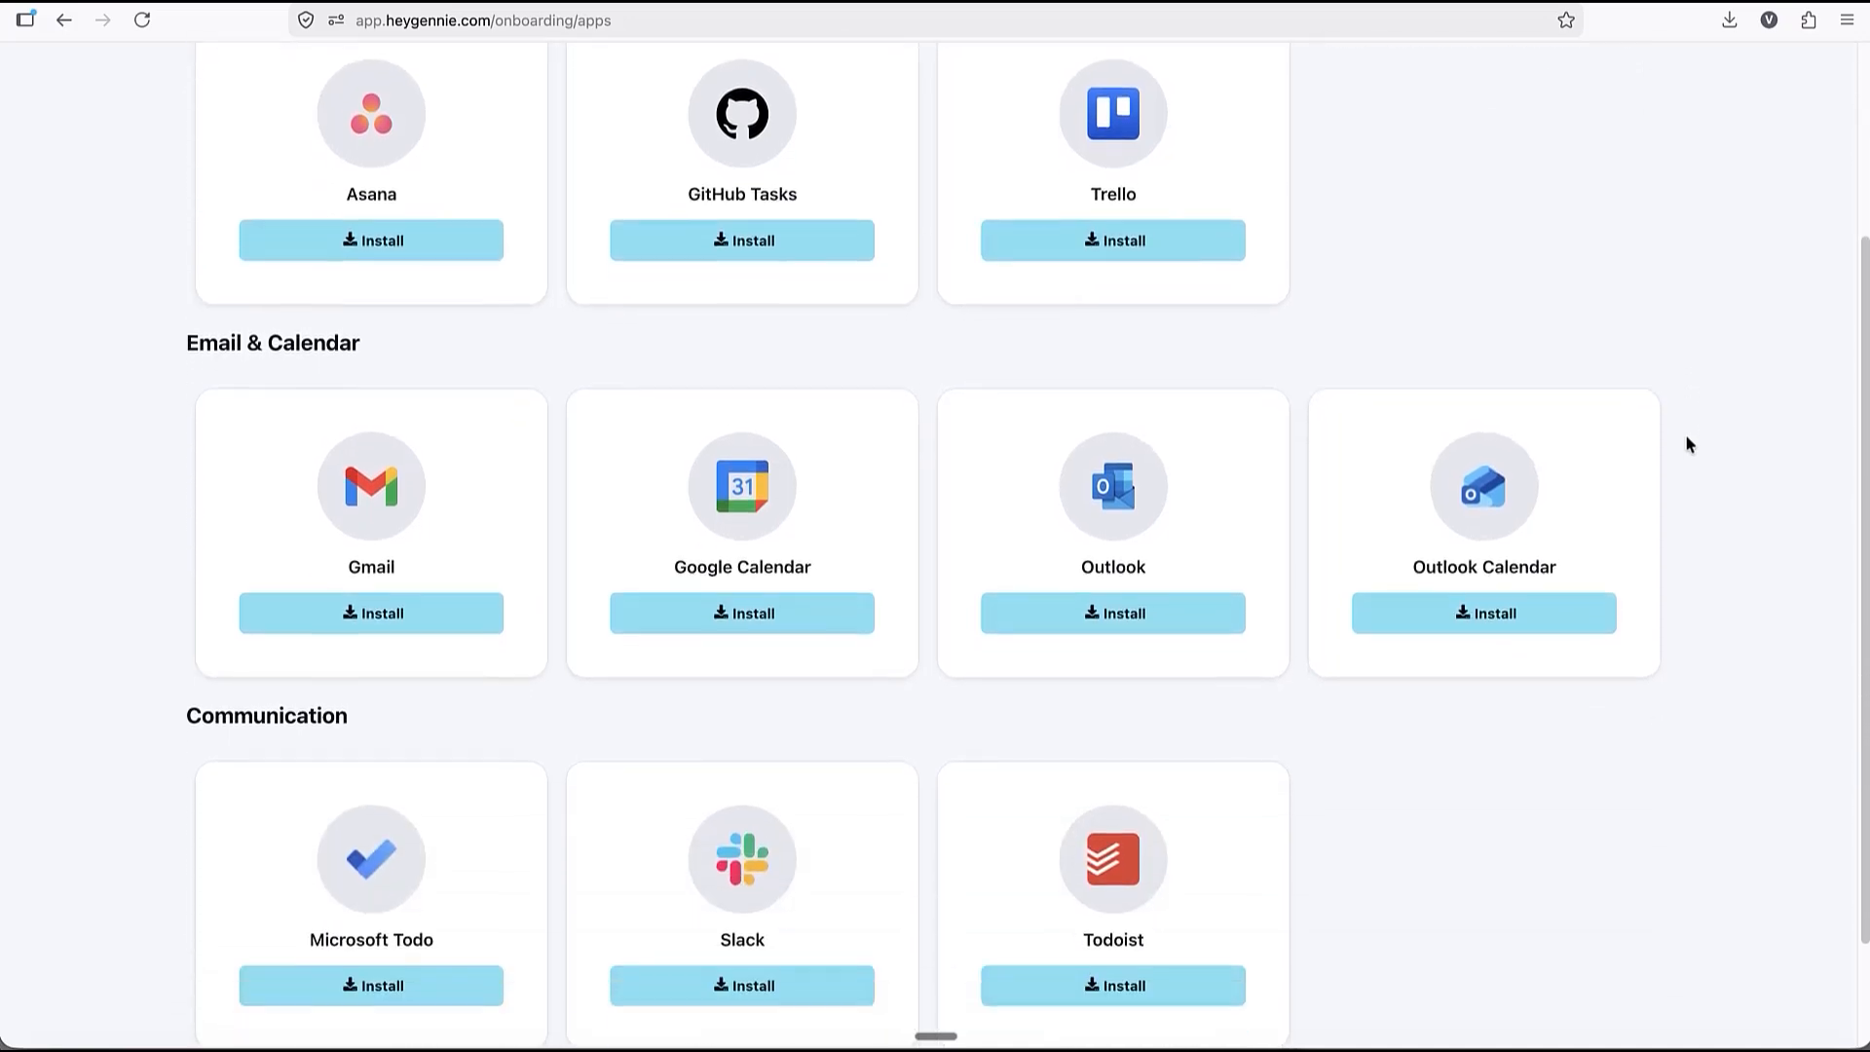
scroll(1688, 444, "up", 5)
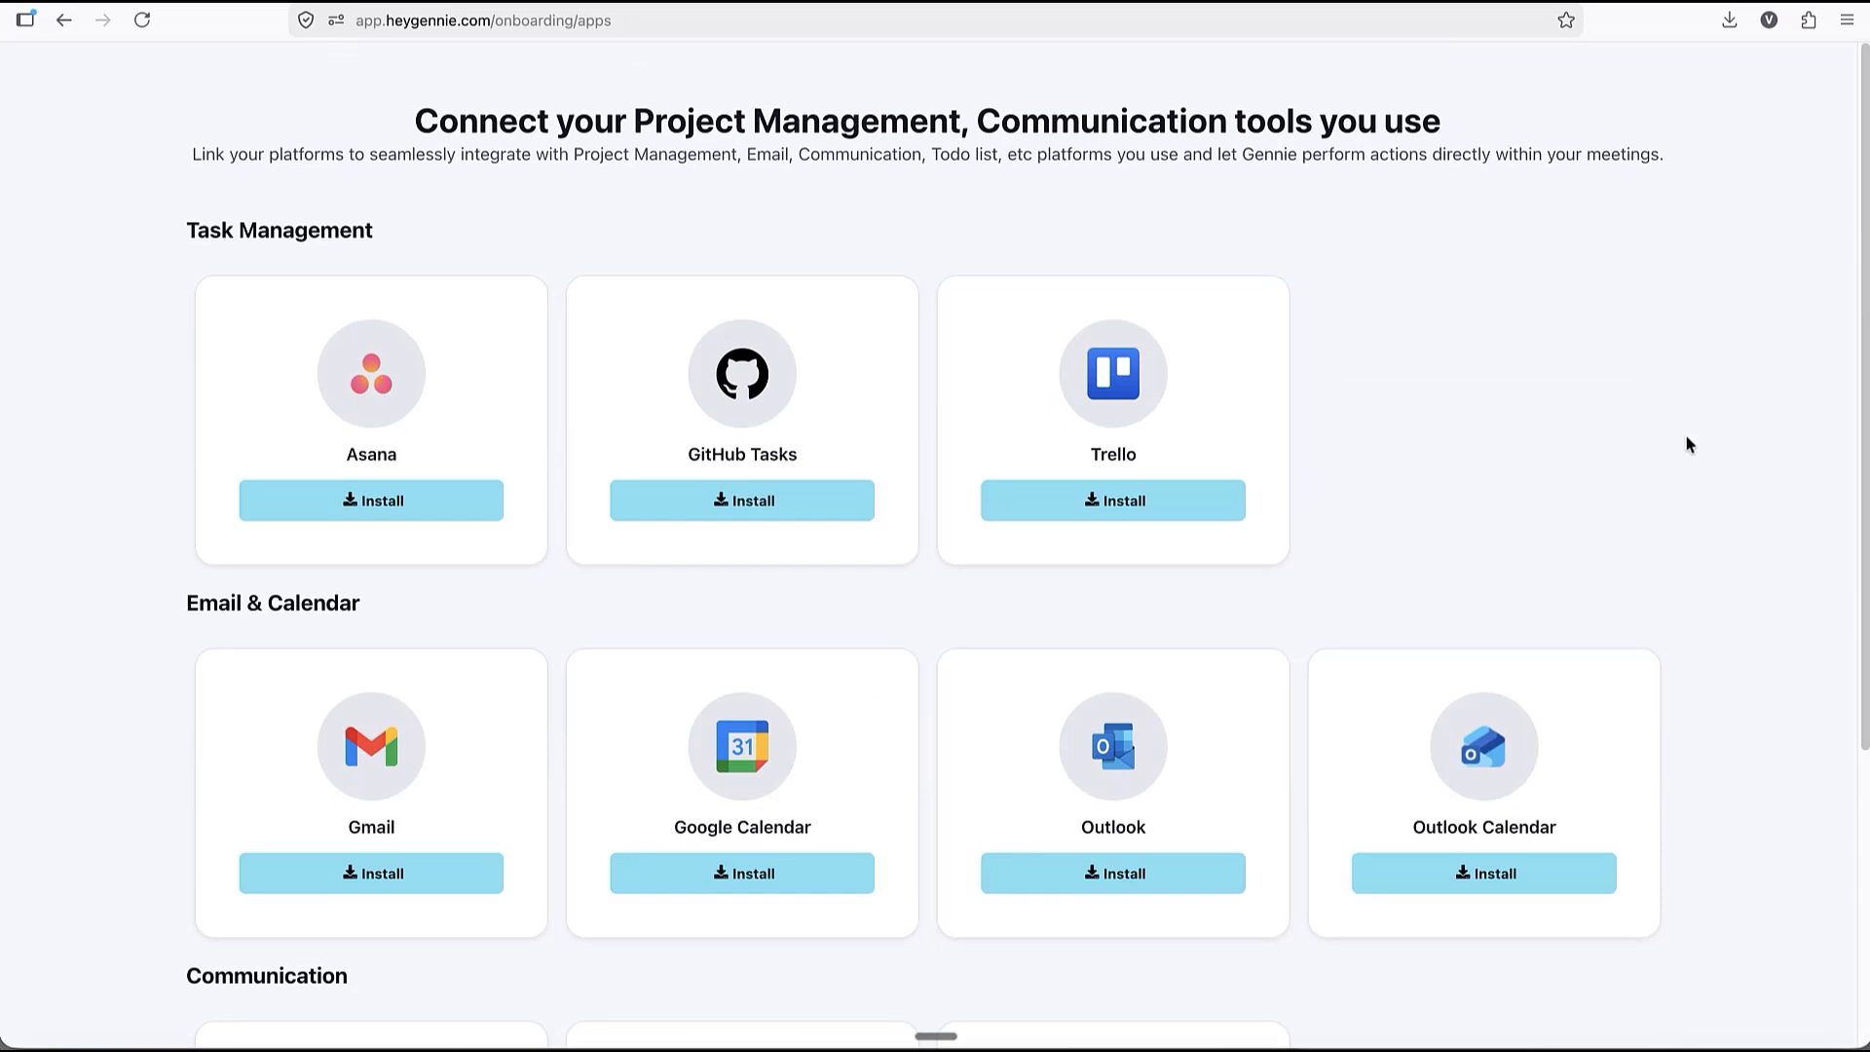
Install Asana using My workspace and the project Gennie's first project.
left_click(386, 510)
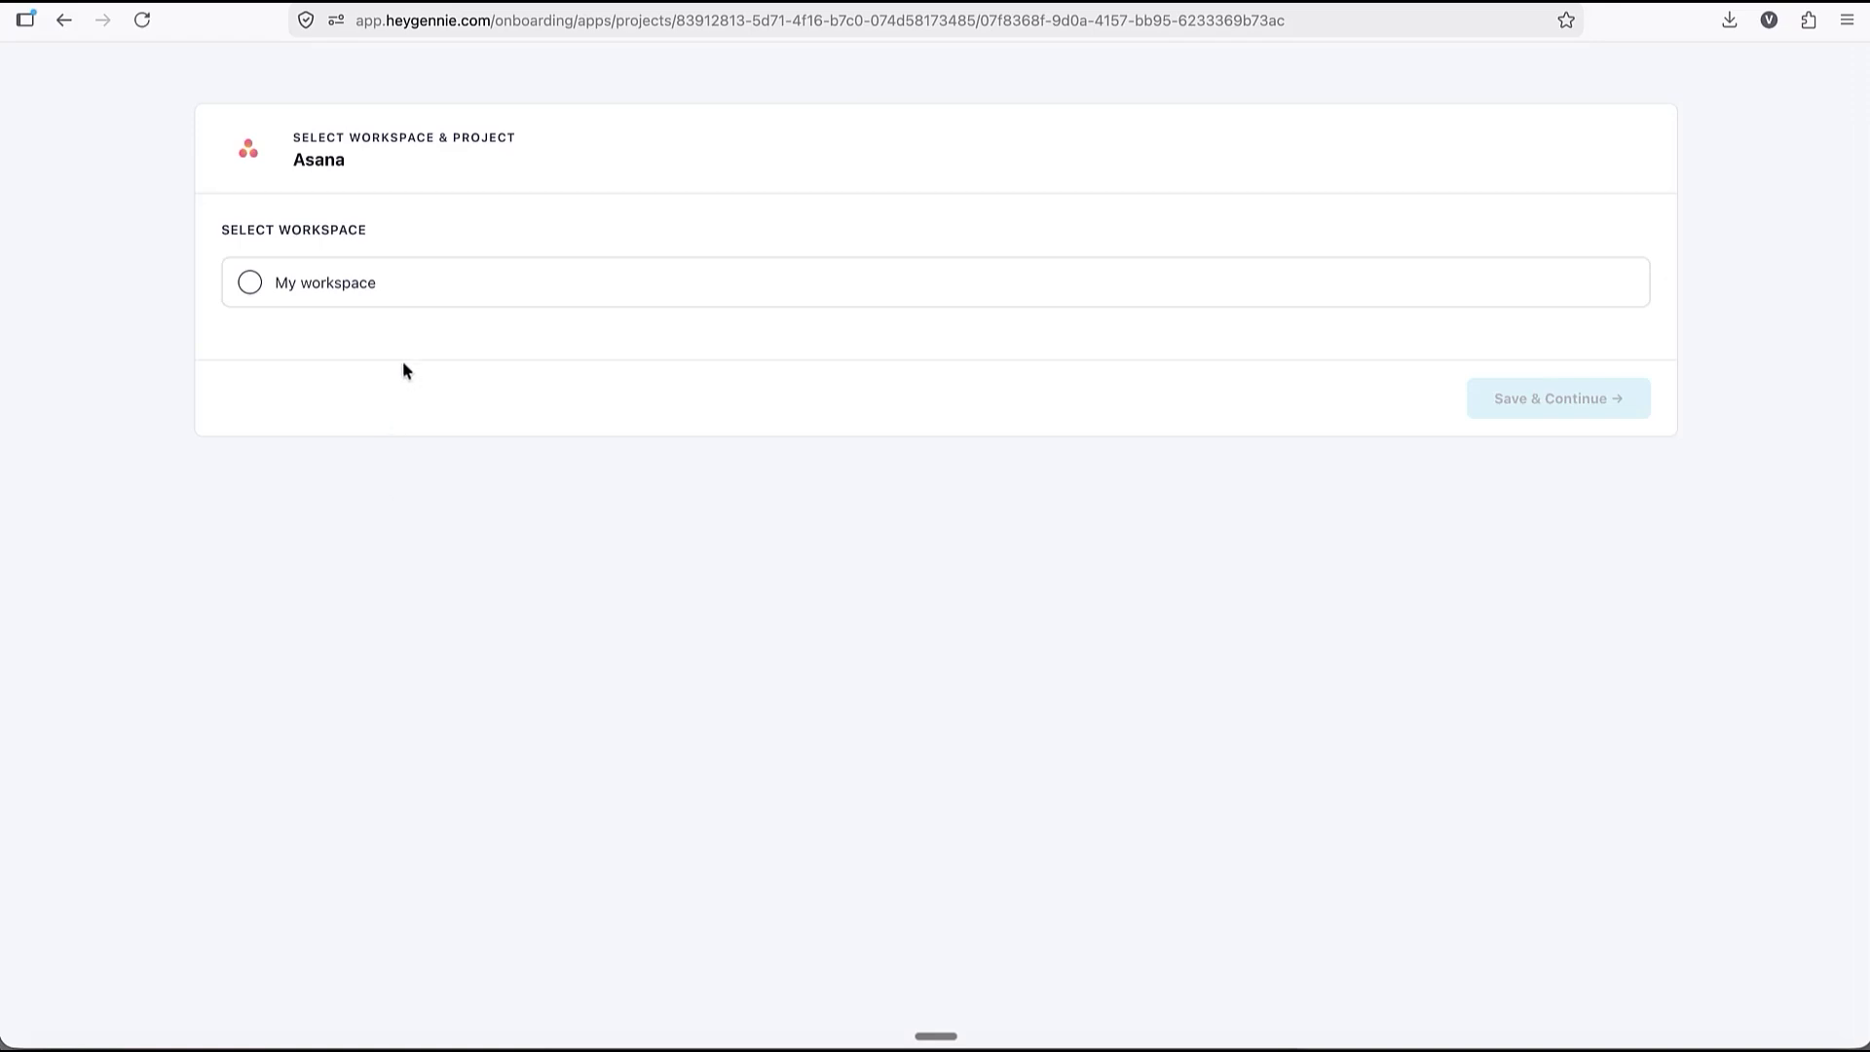
left_click(348, 297)
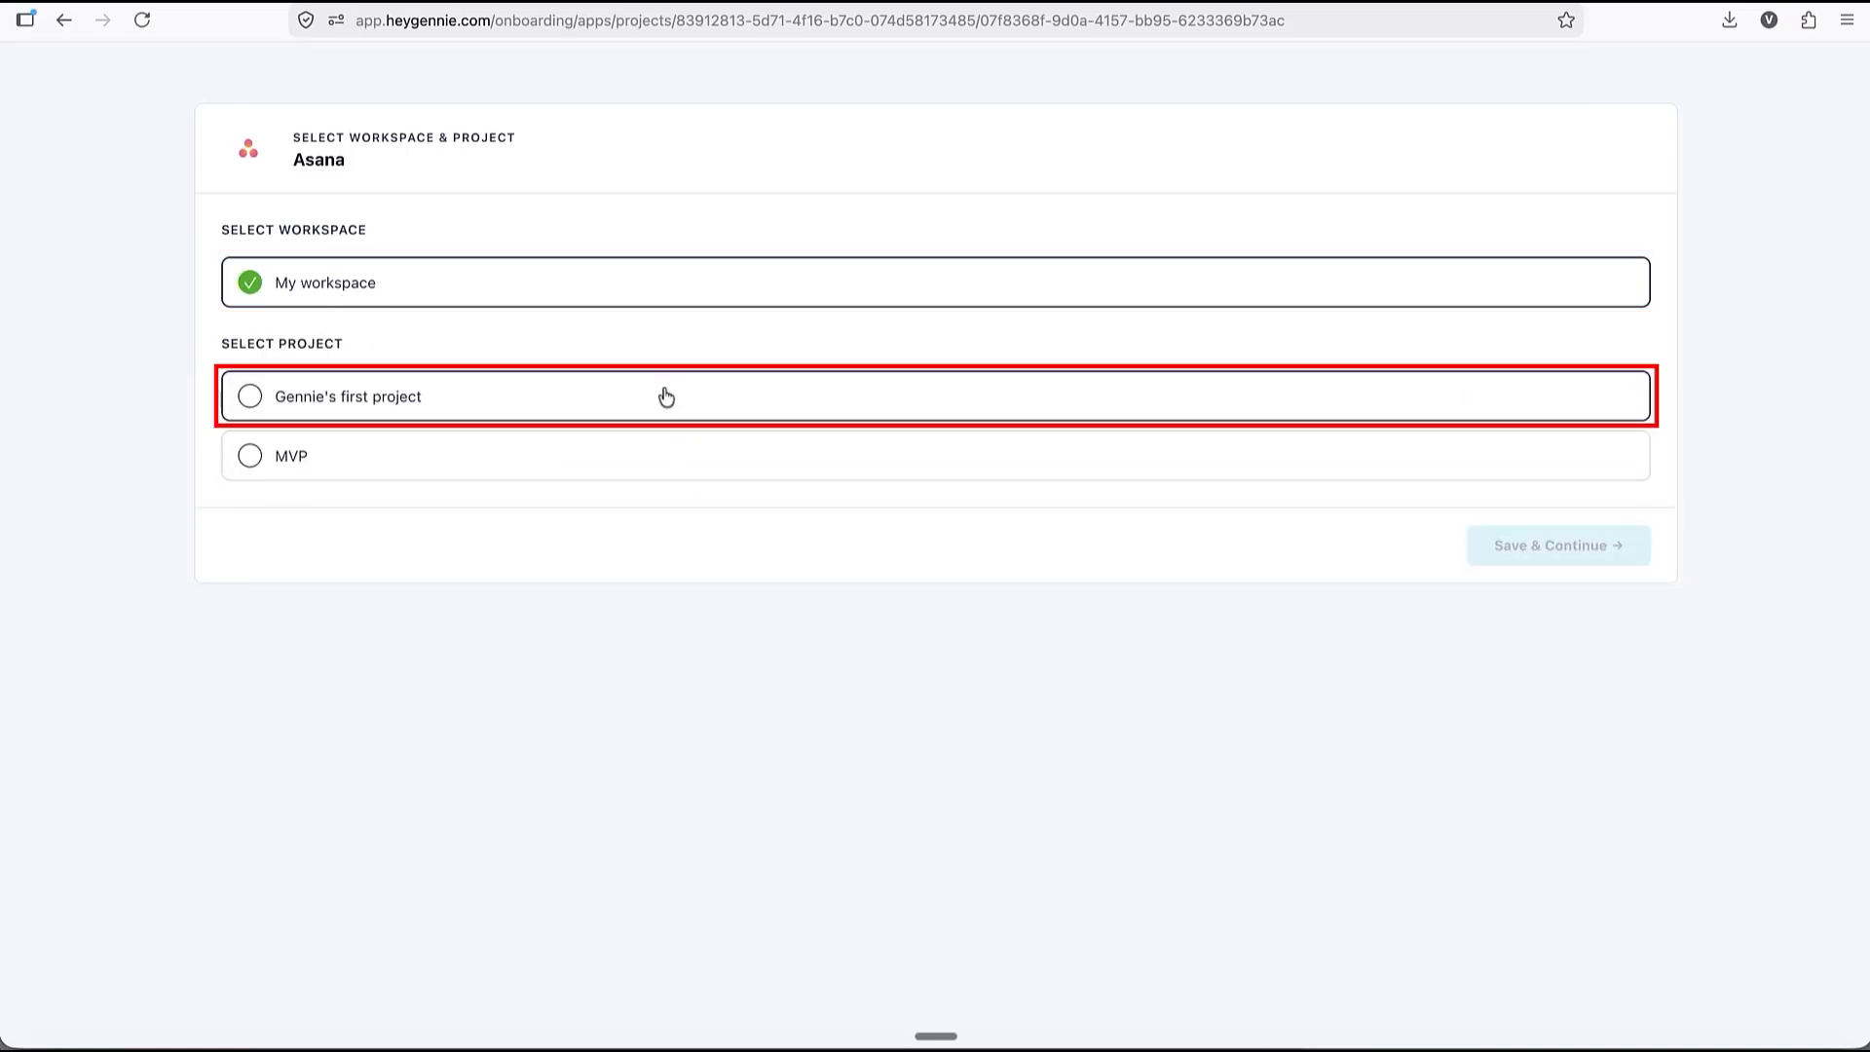
left_click(668, 396)
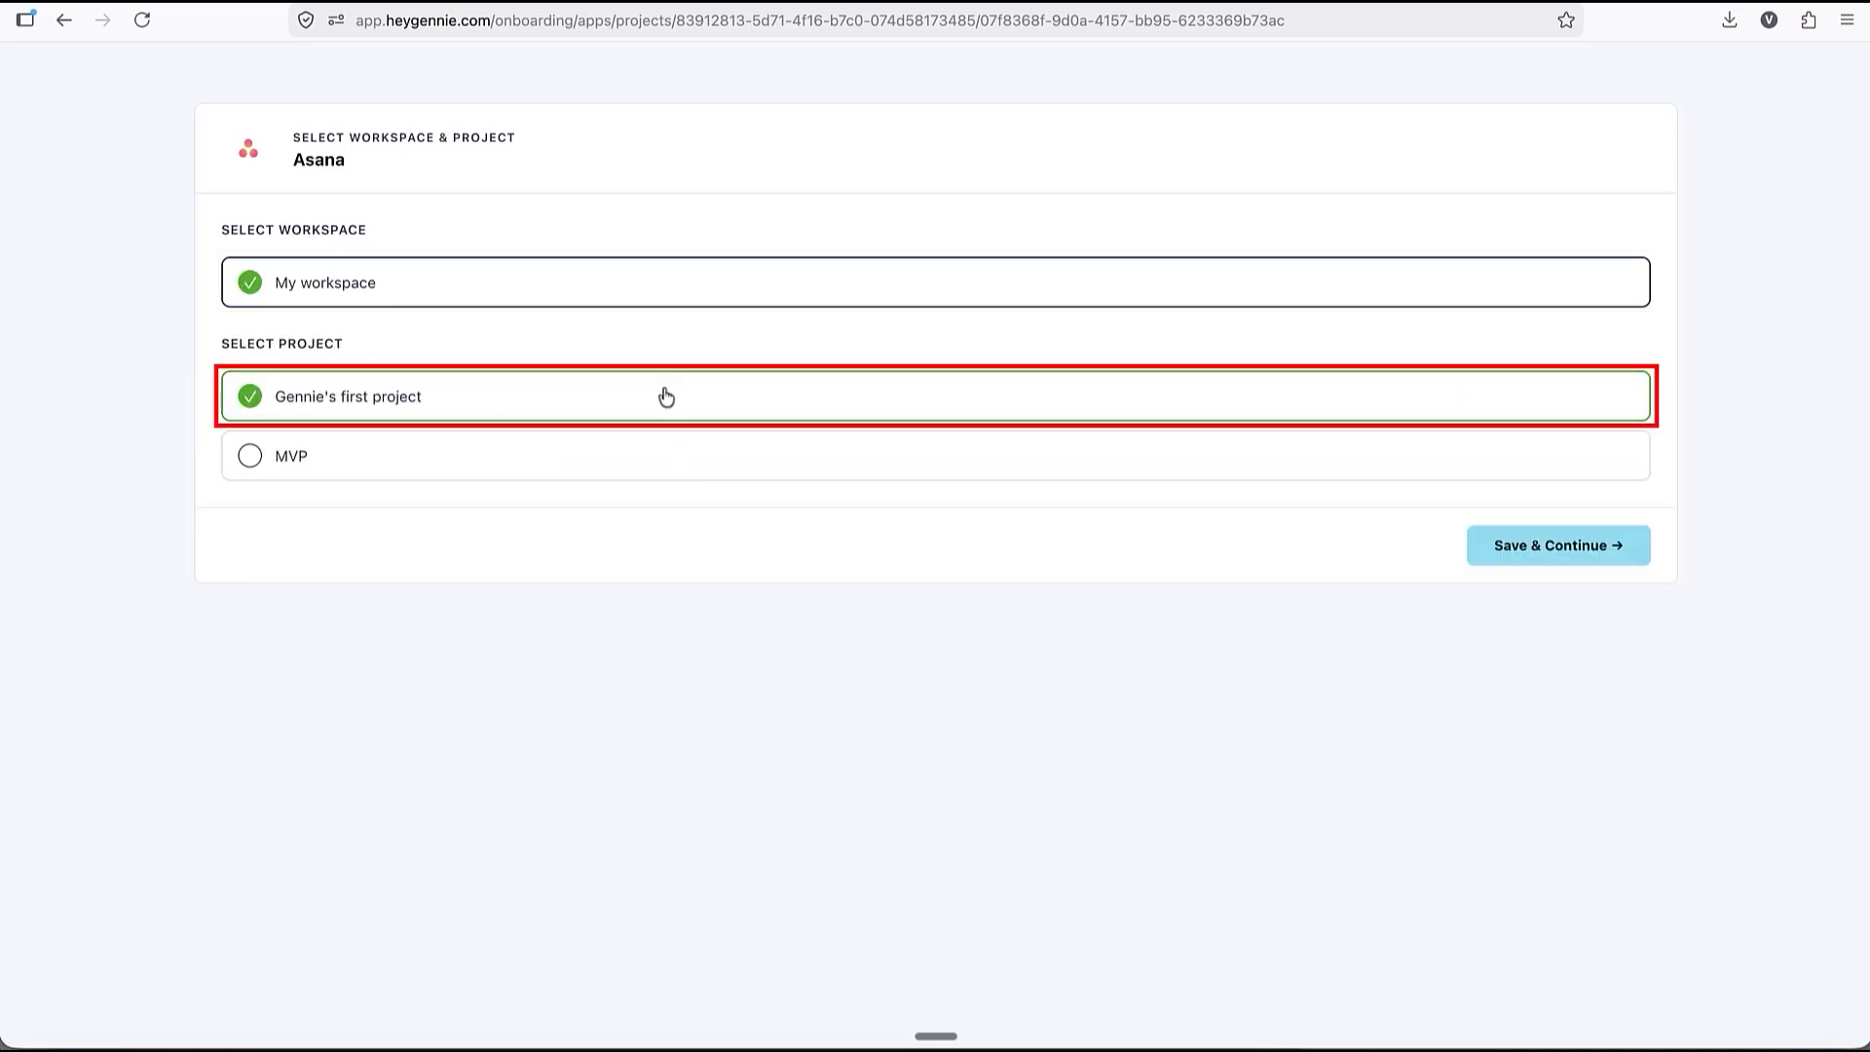
left_click(1530, 551)
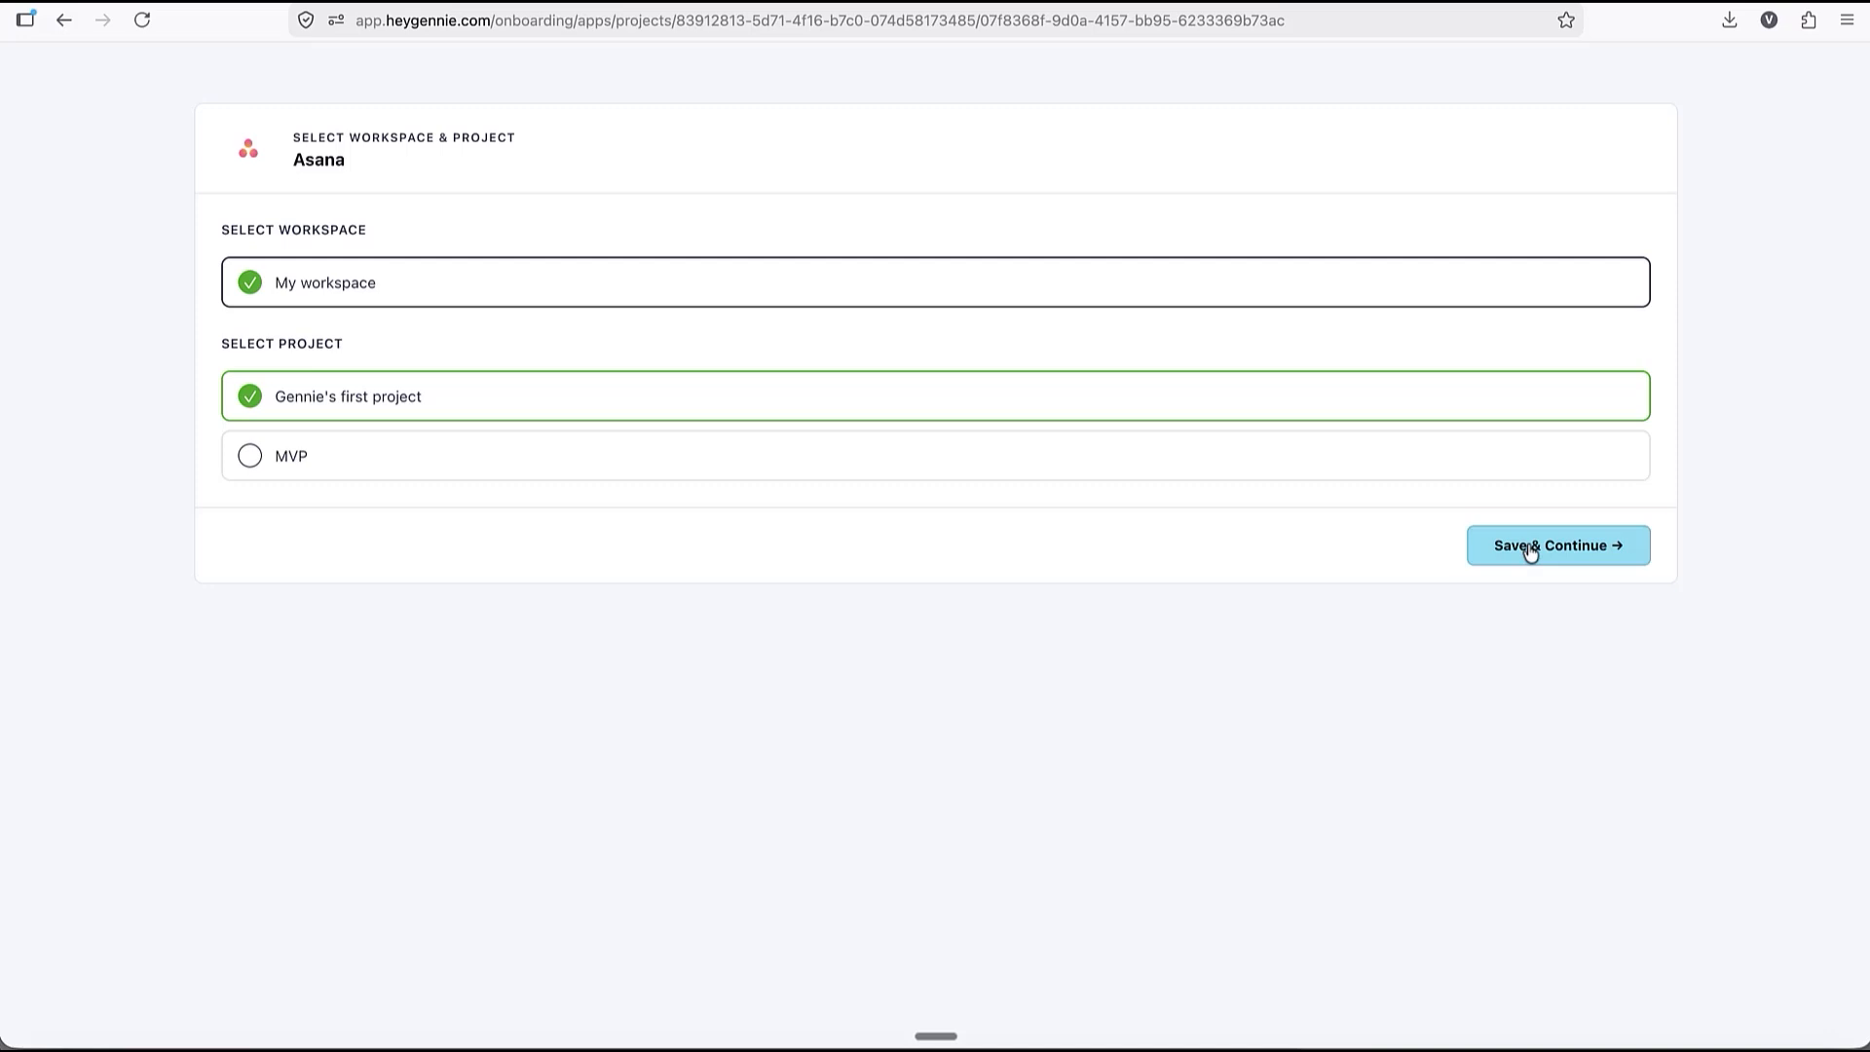
left_click(1530, 551)
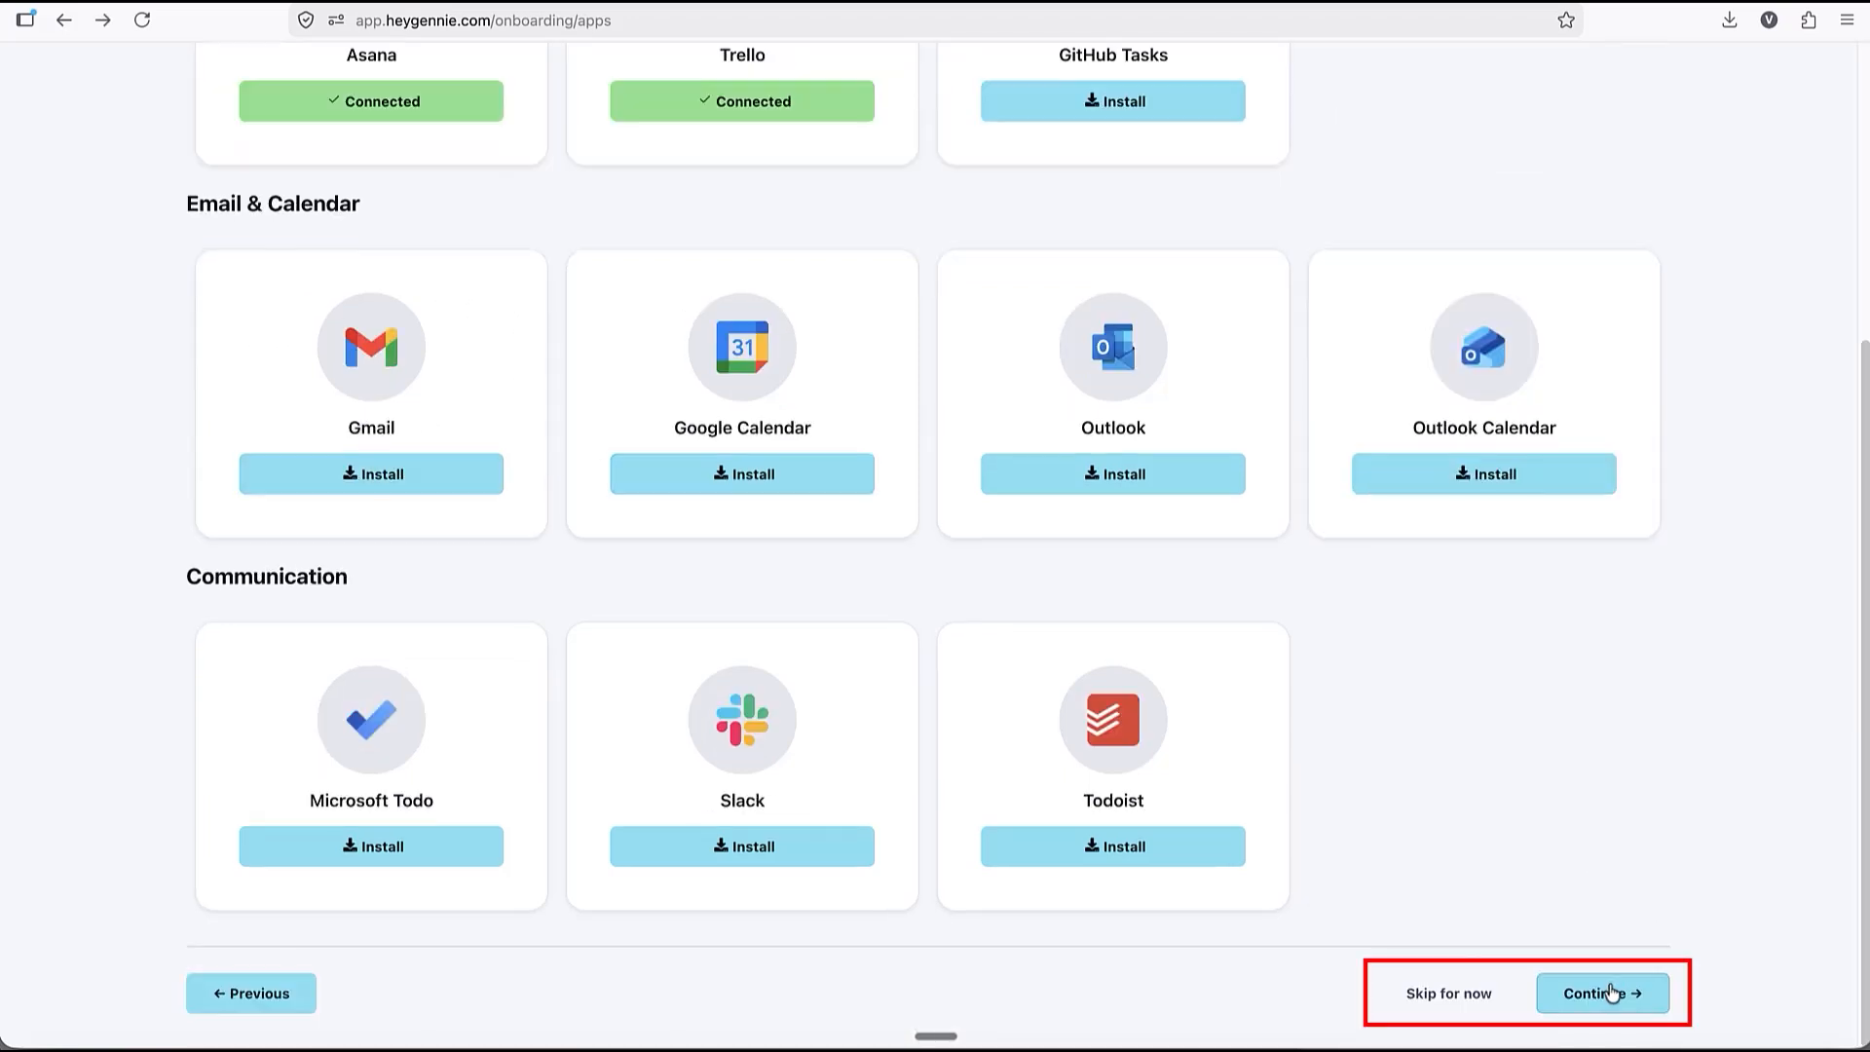
Continue past the apps and plans pages without subscribing to reach Meetings.
left_click(1612, 992)
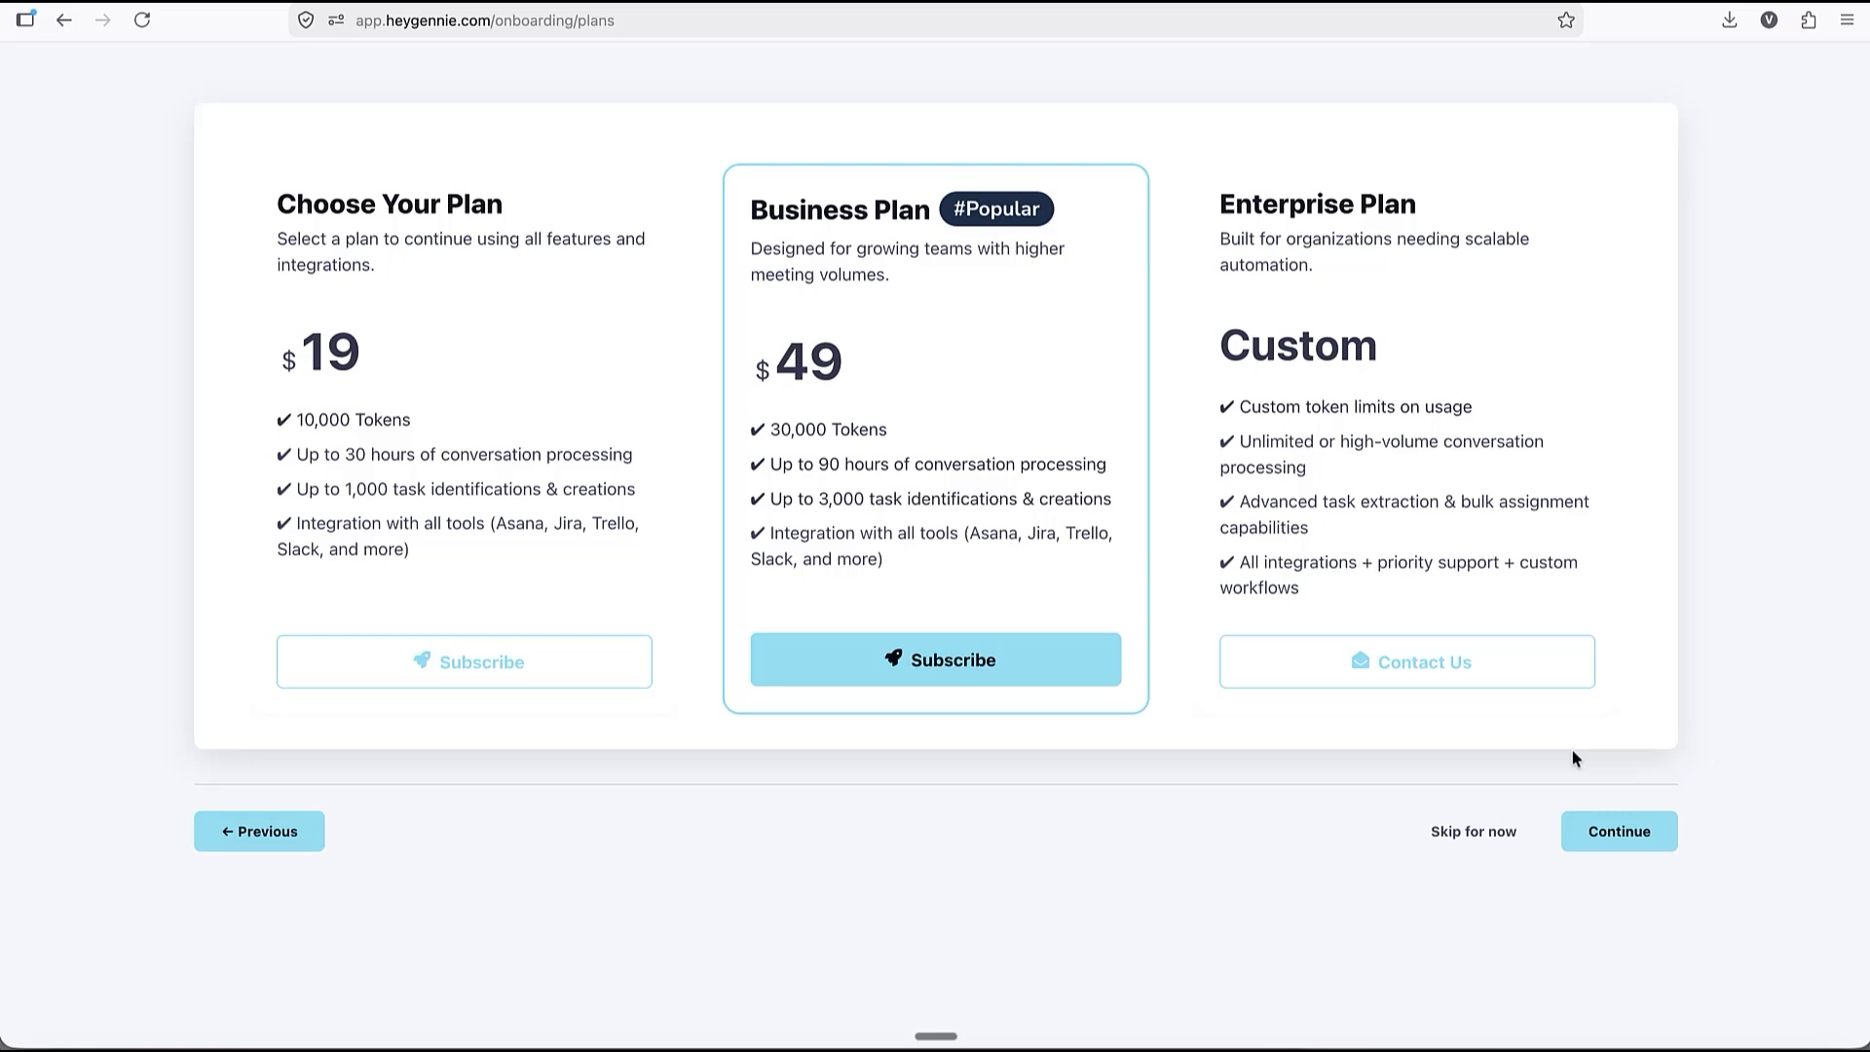
left_click(1617, 837)
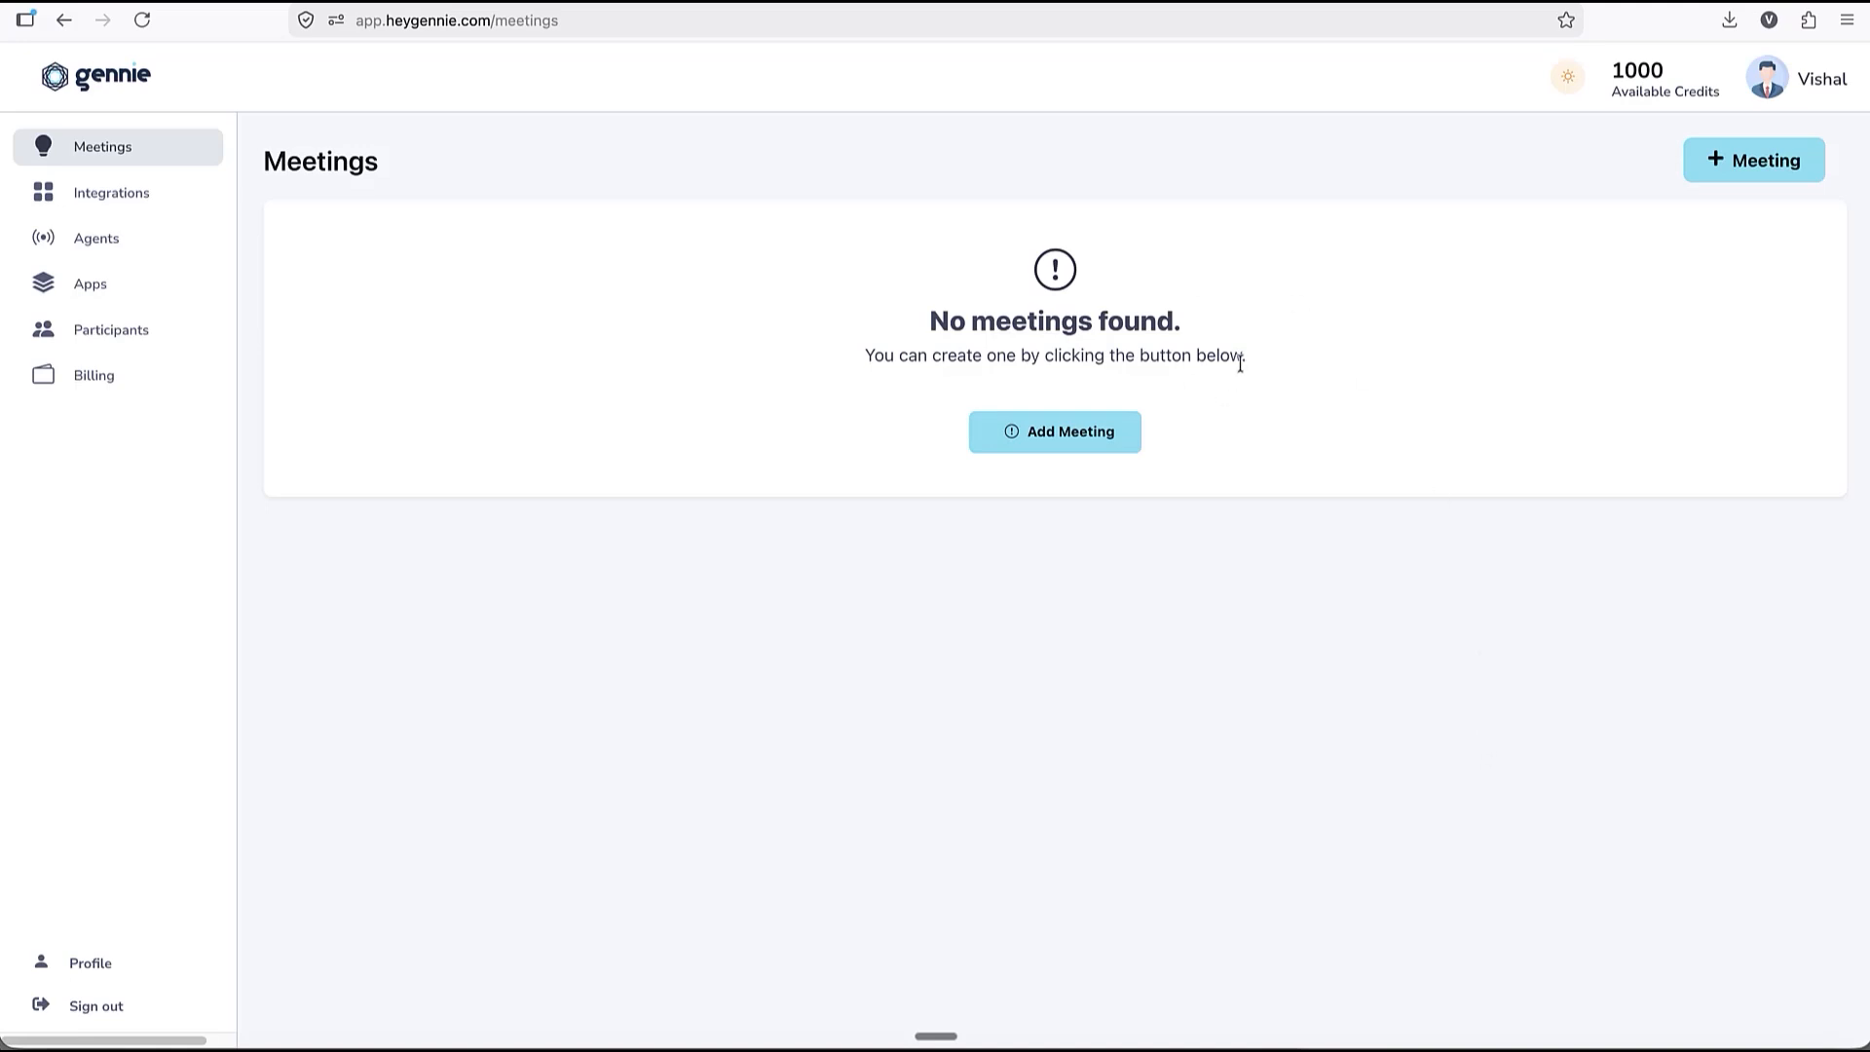
left_click(117, 206)
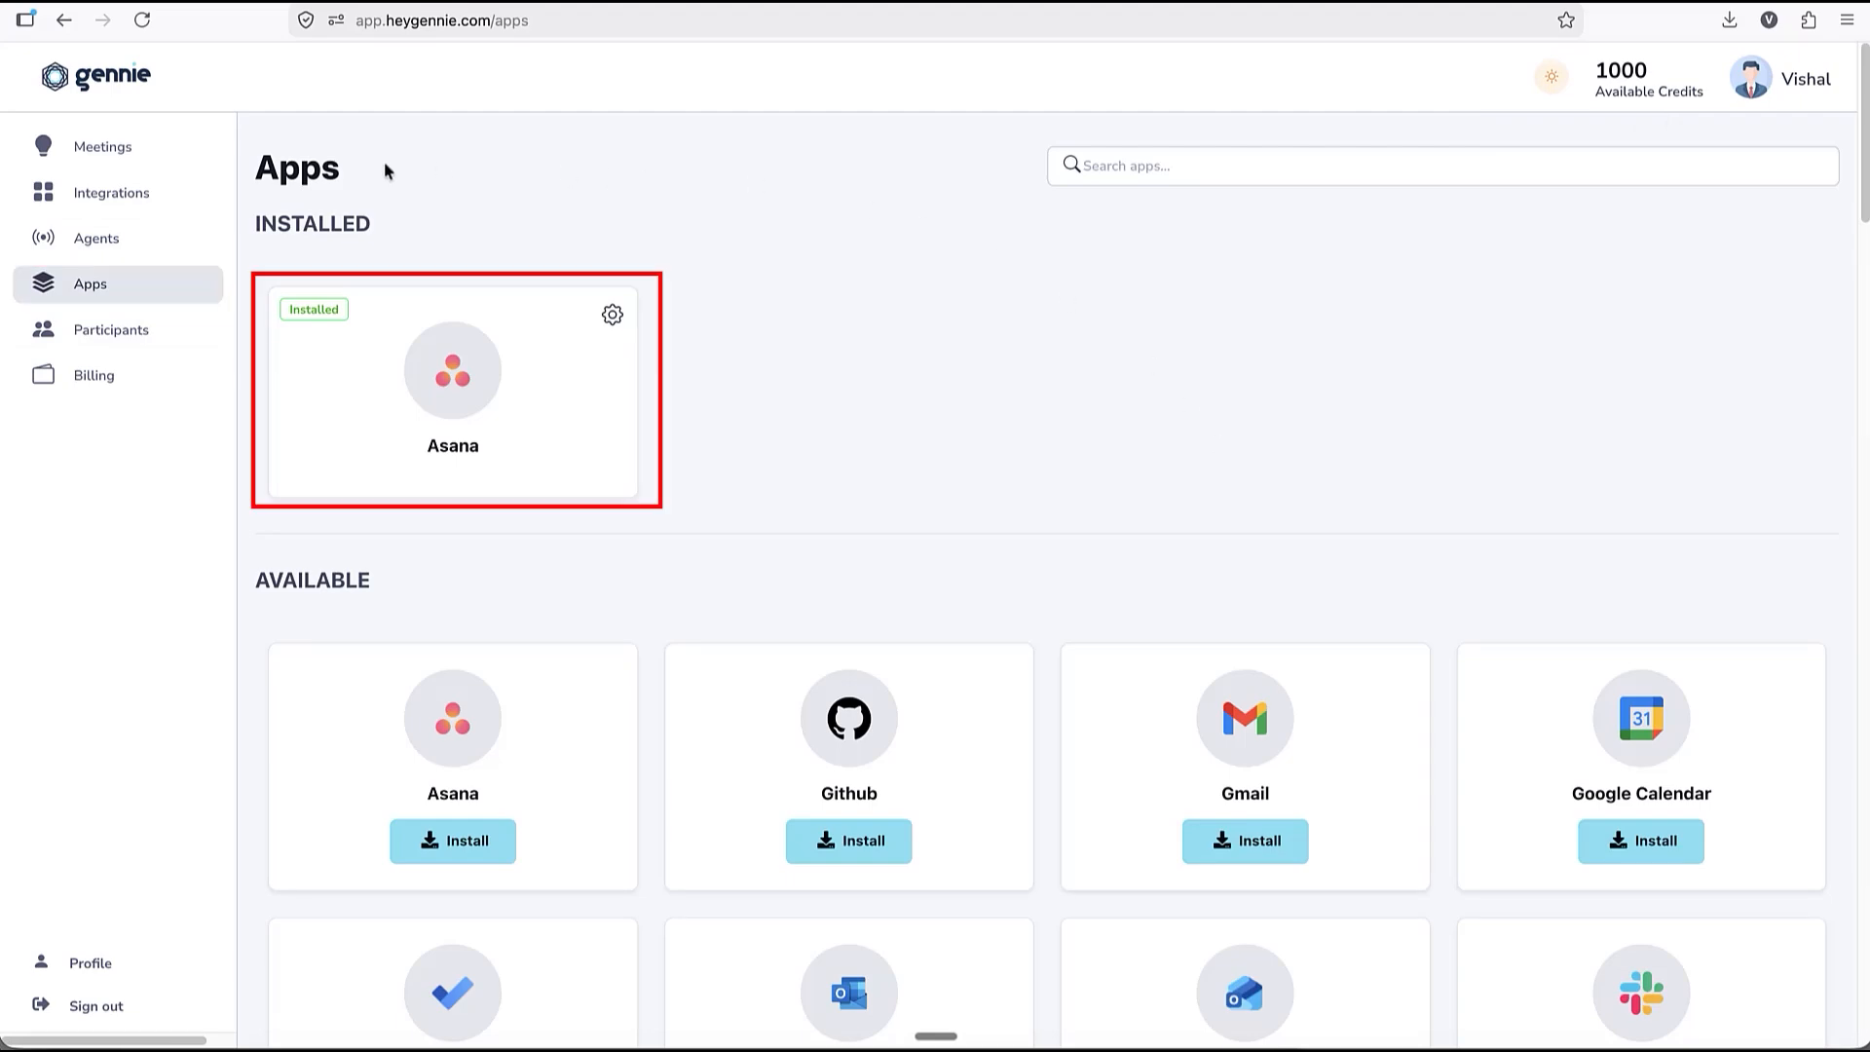
scroll(1148, 471, "down", 3)
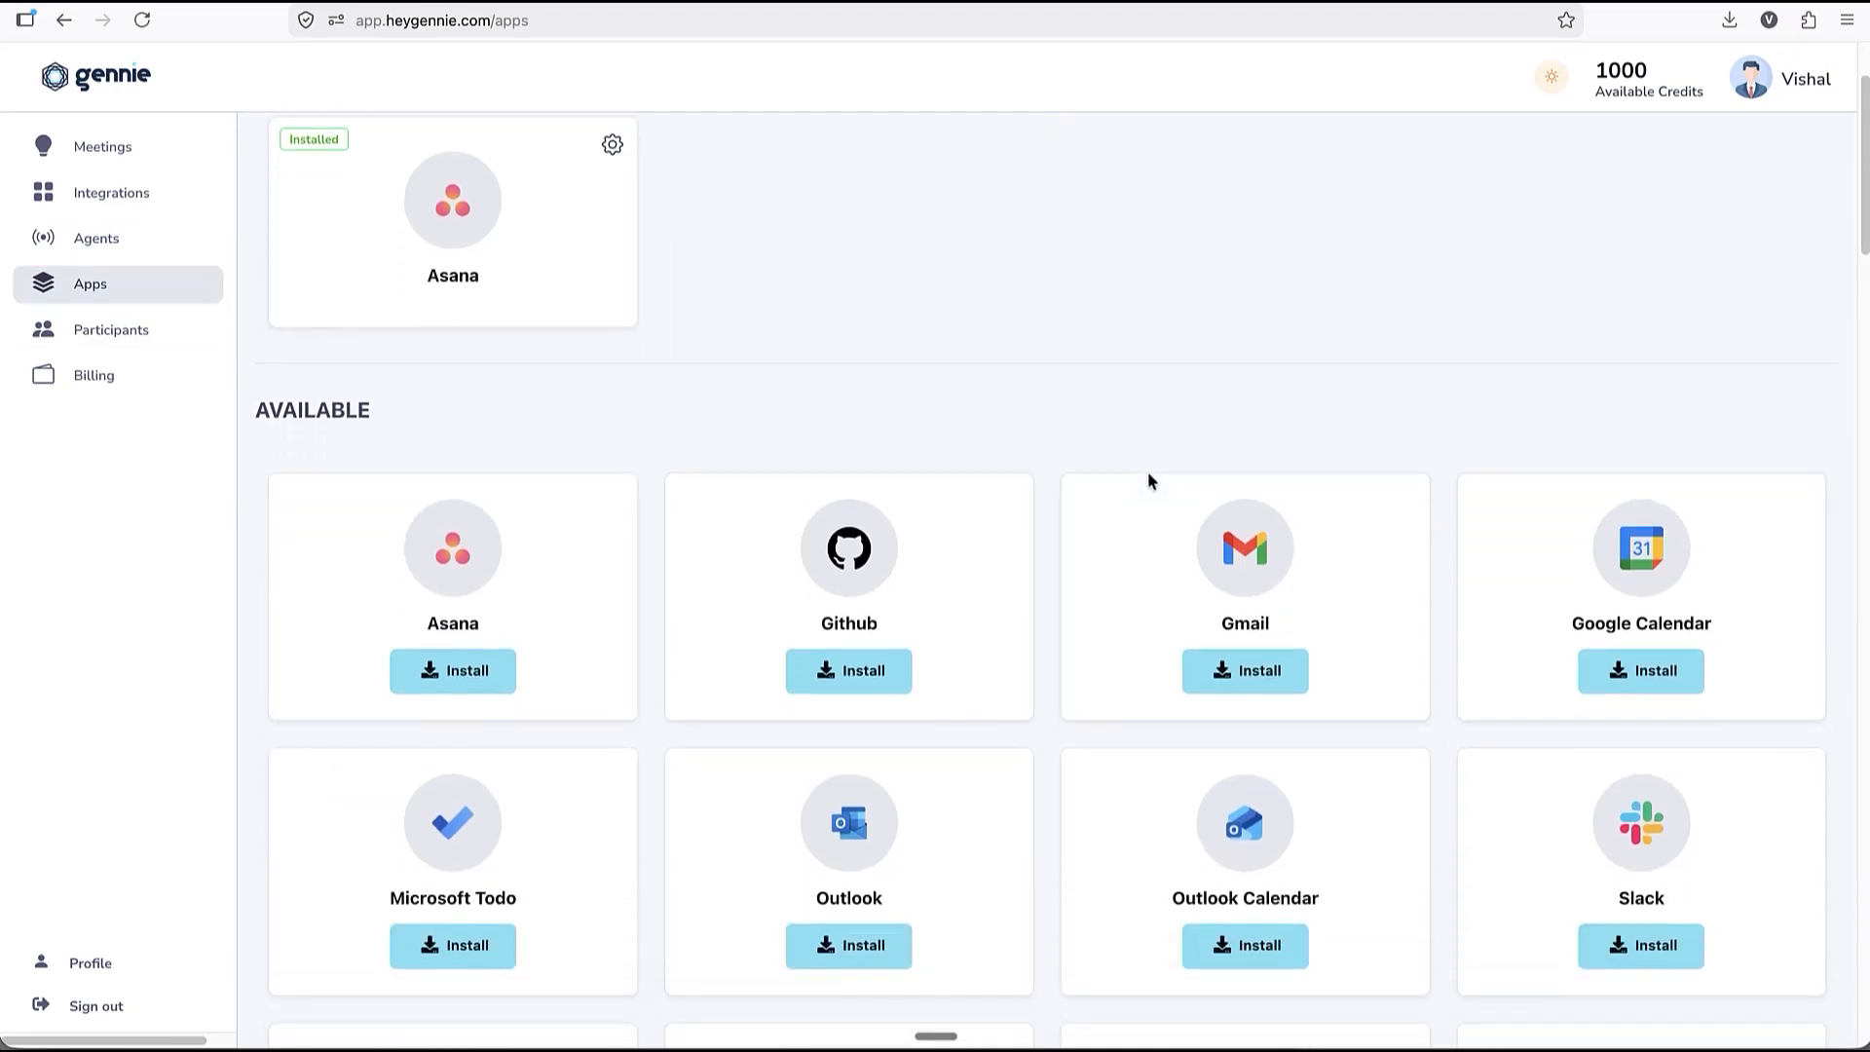
scroll(1041, 628, "down", 7)
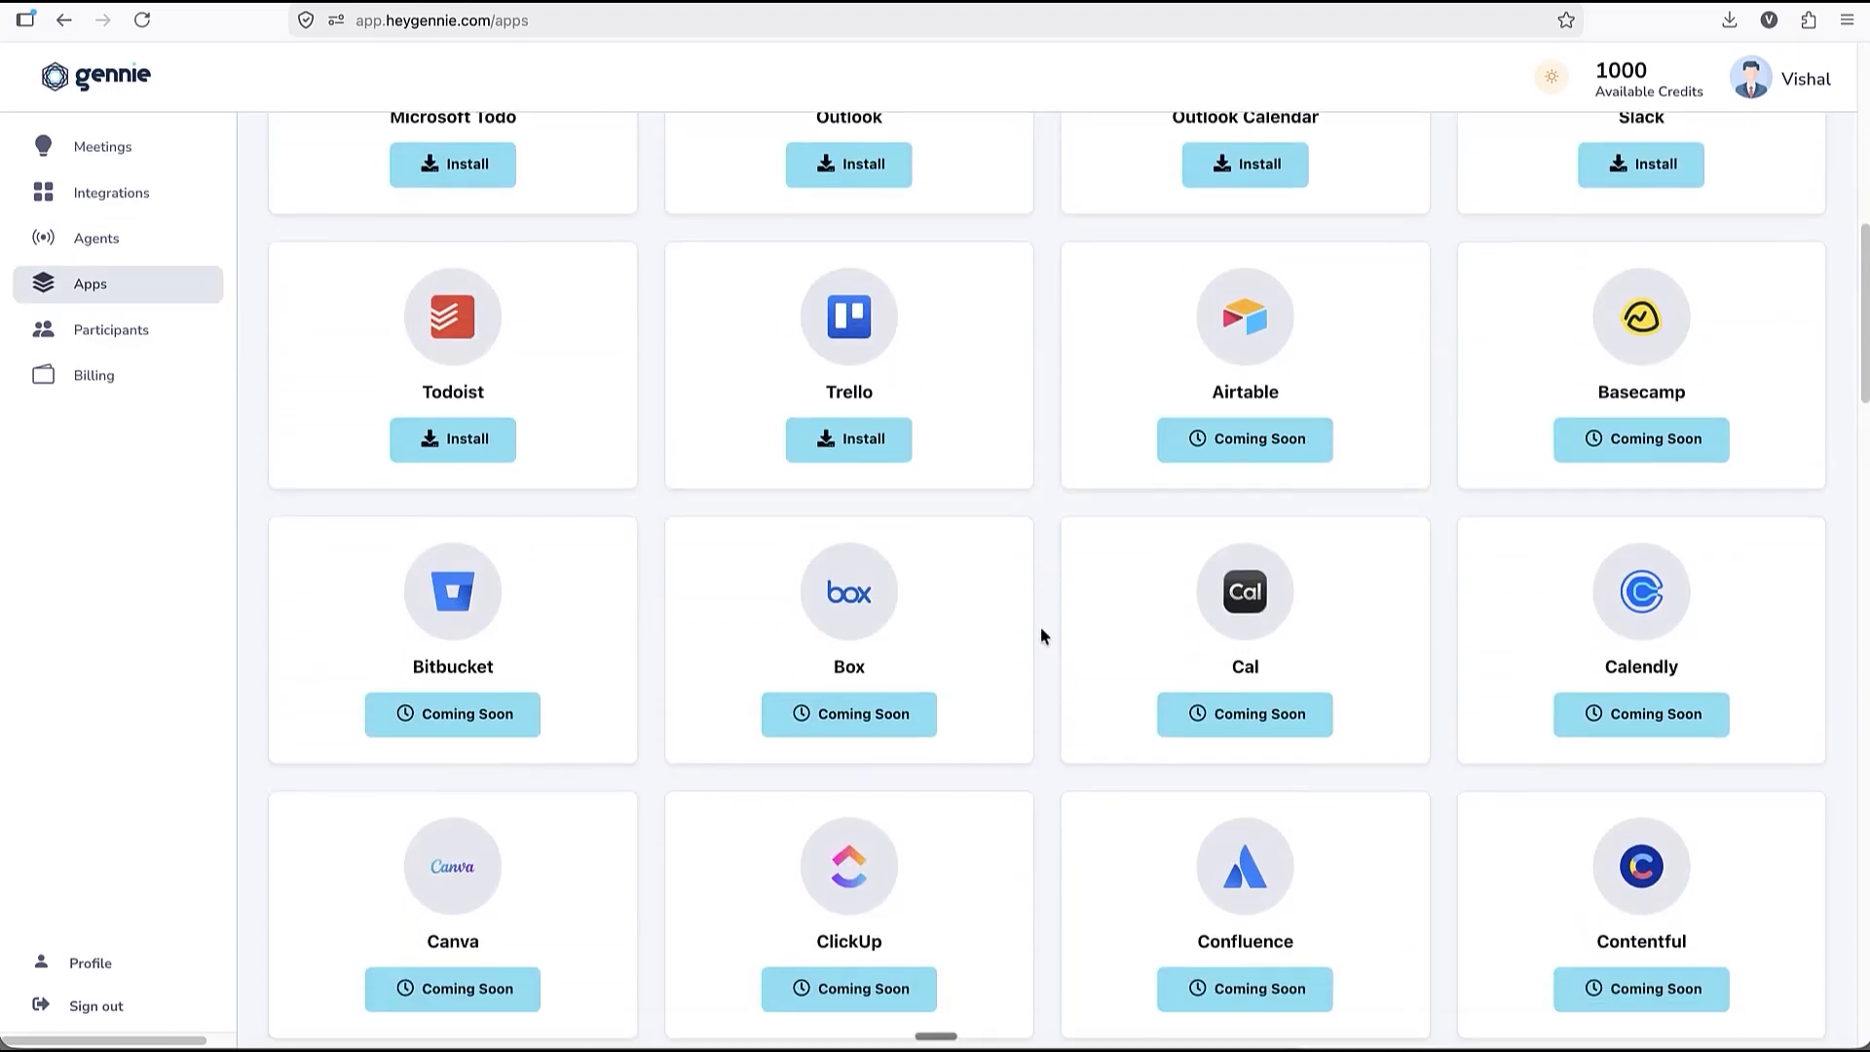
scroll(1041, 629, "up", 7)
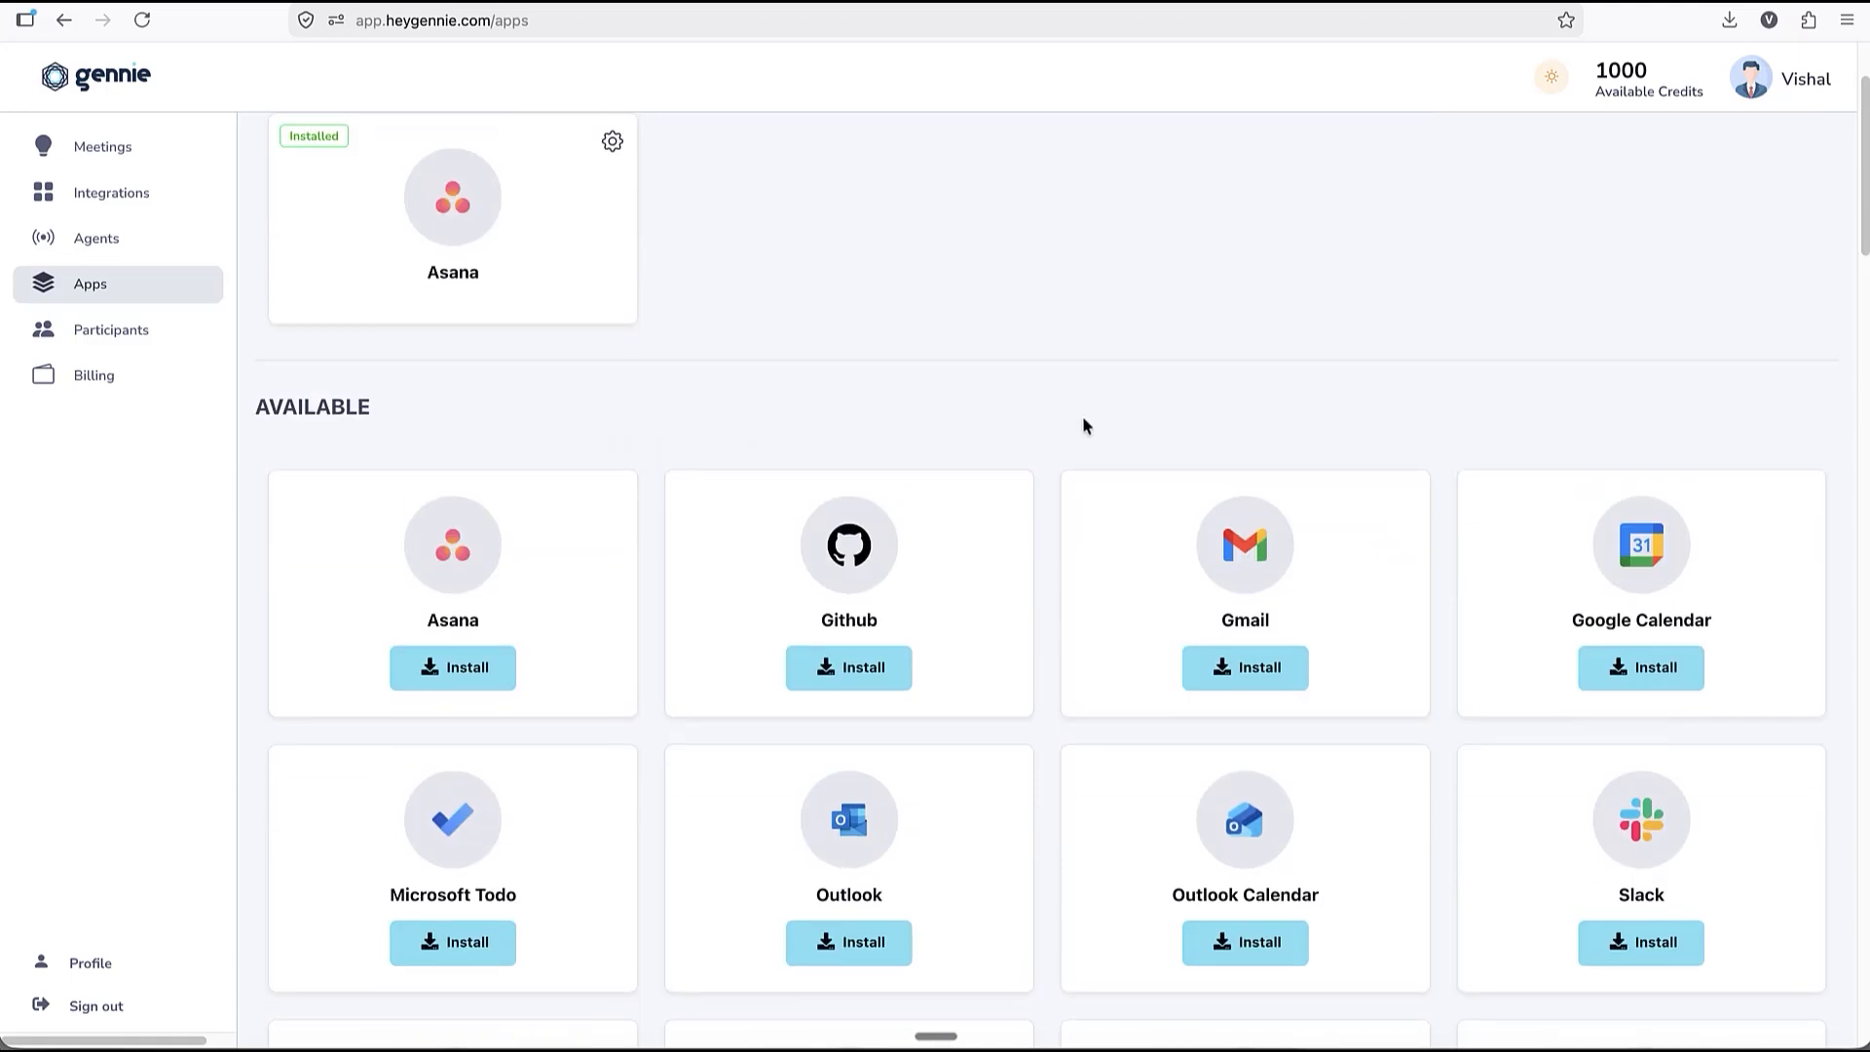
scroll(1082, 423, "up", 2)
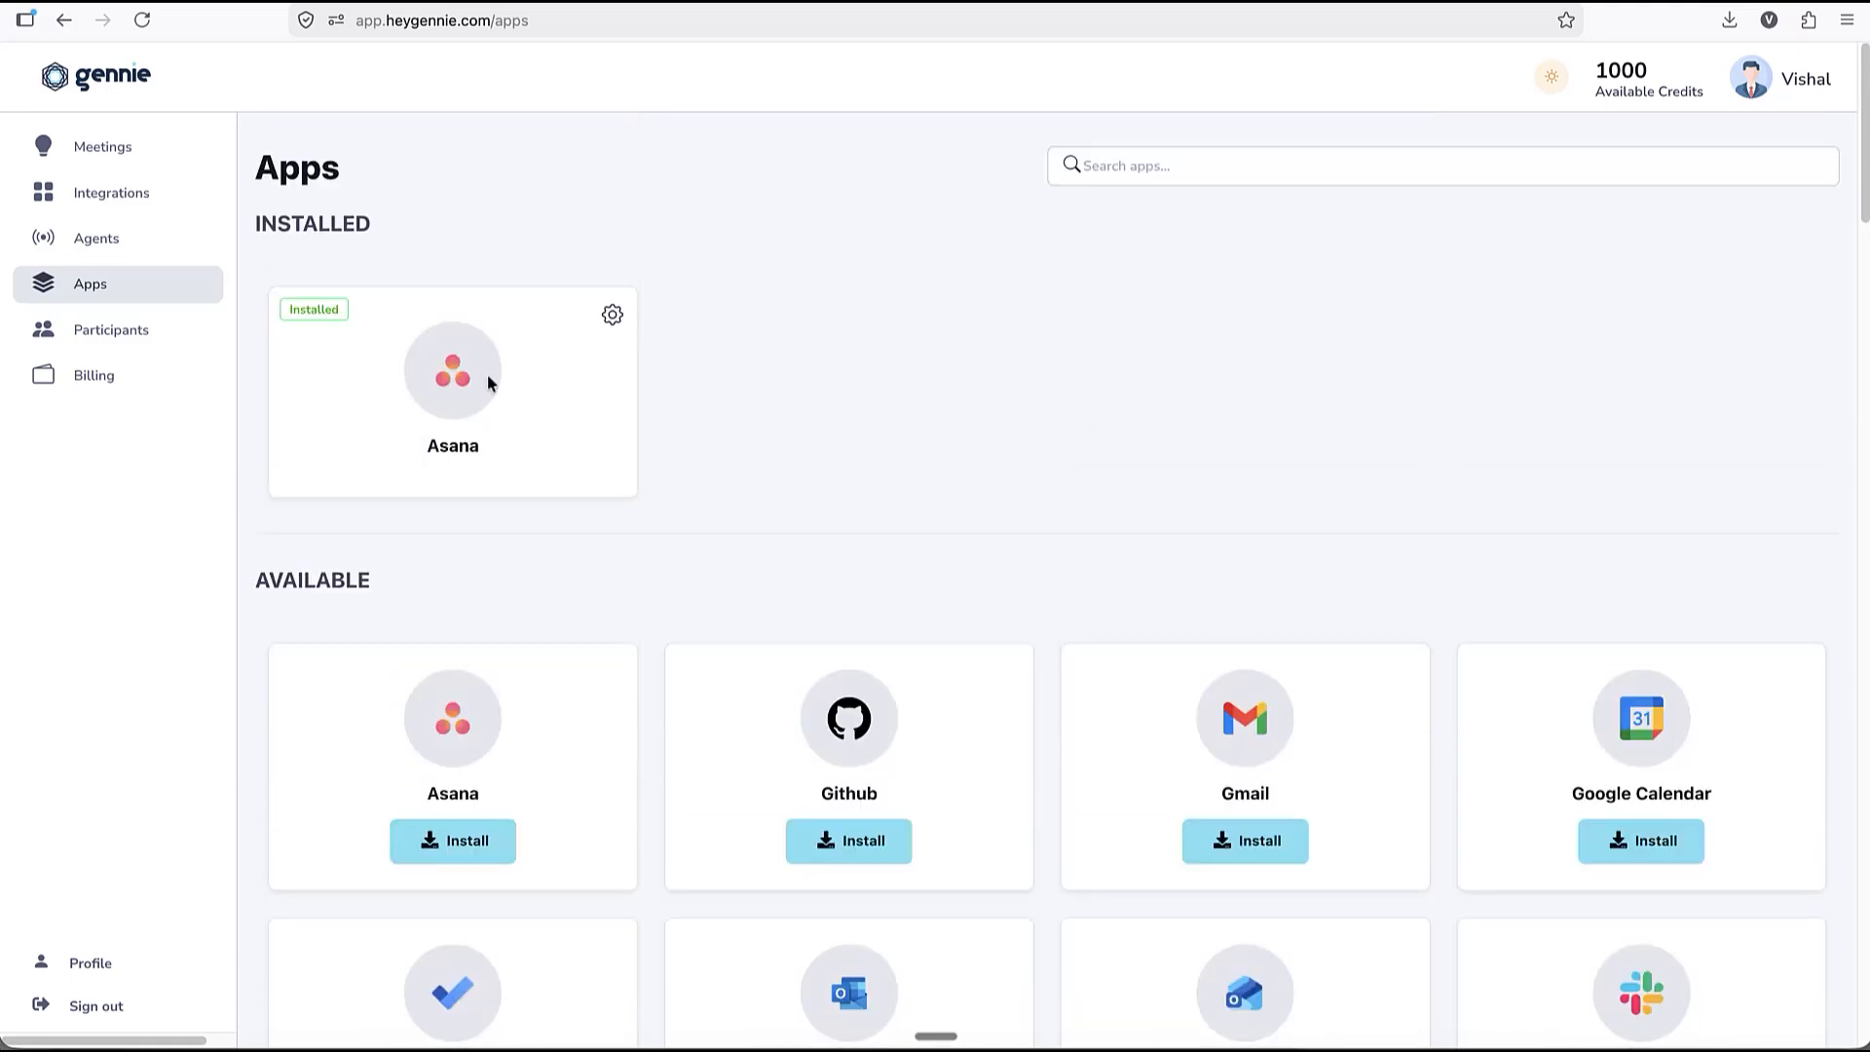
Visit Participants, return to Meetings, and start a new meeting with + Meeting.
left_click(132, 340)
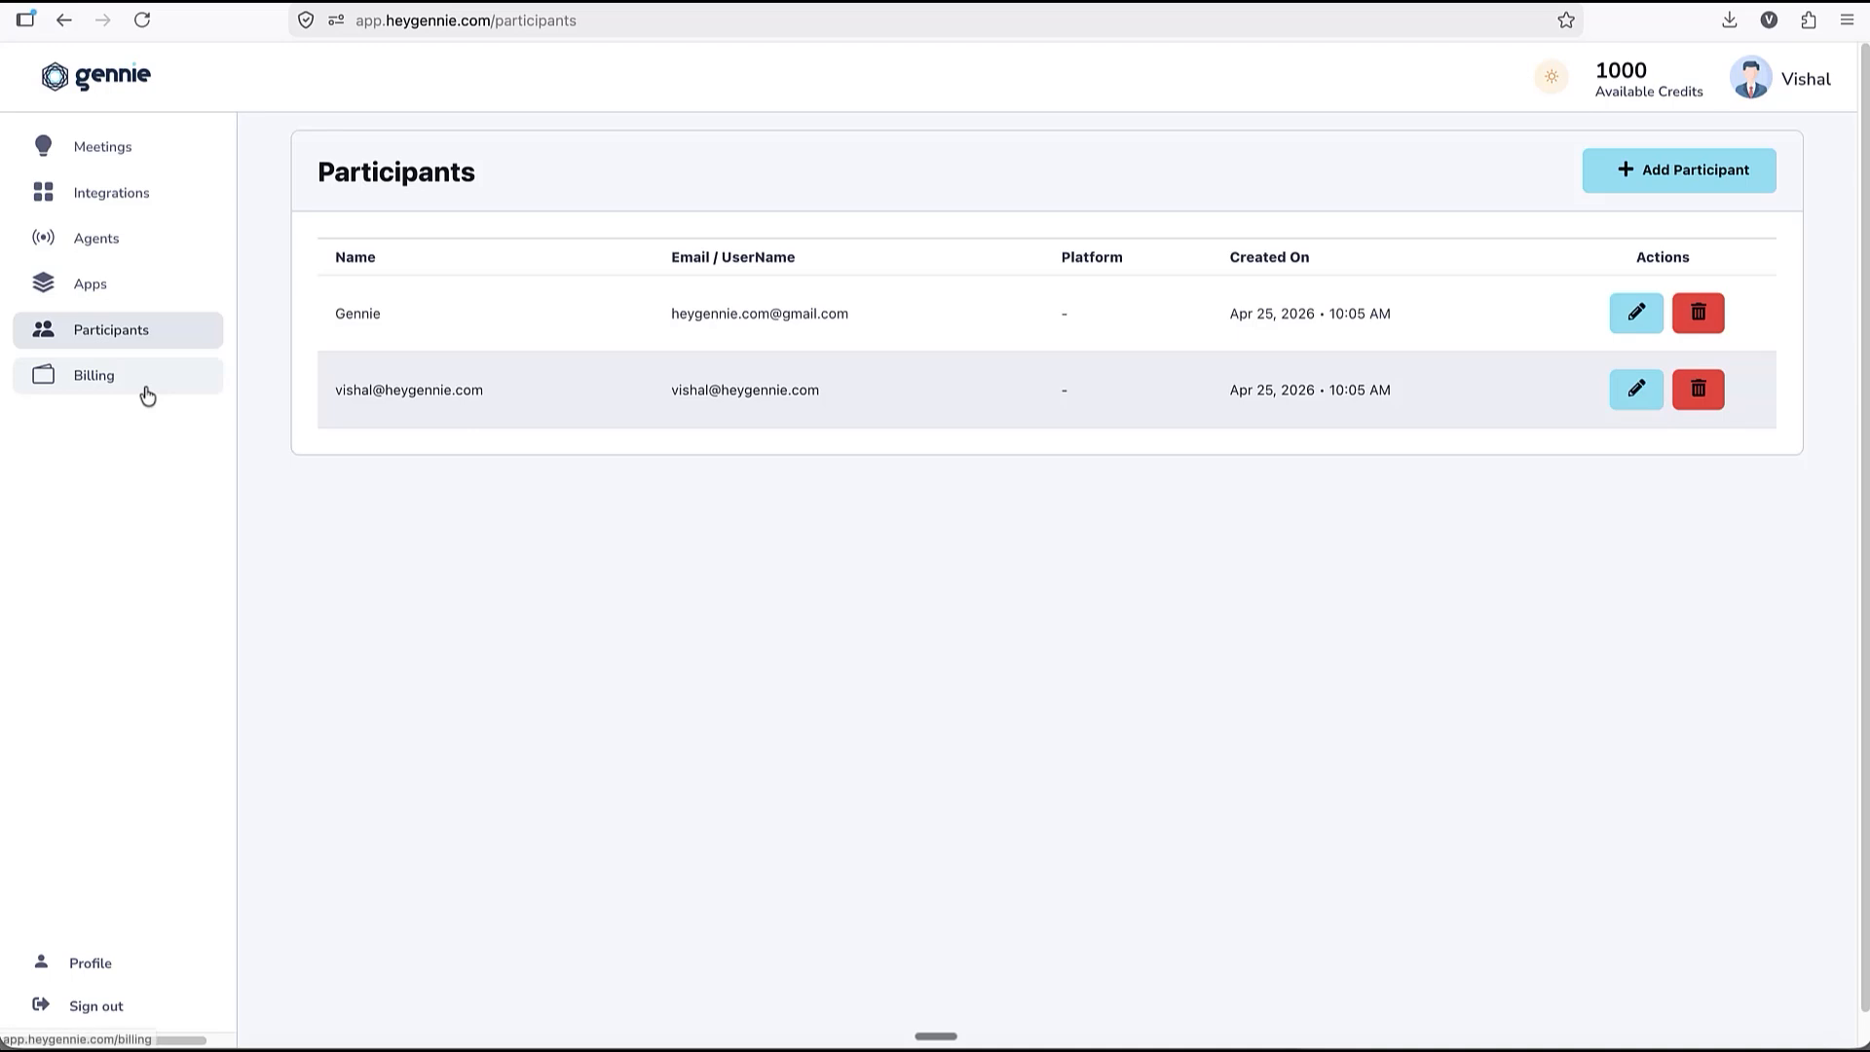
left_click(124, 146)
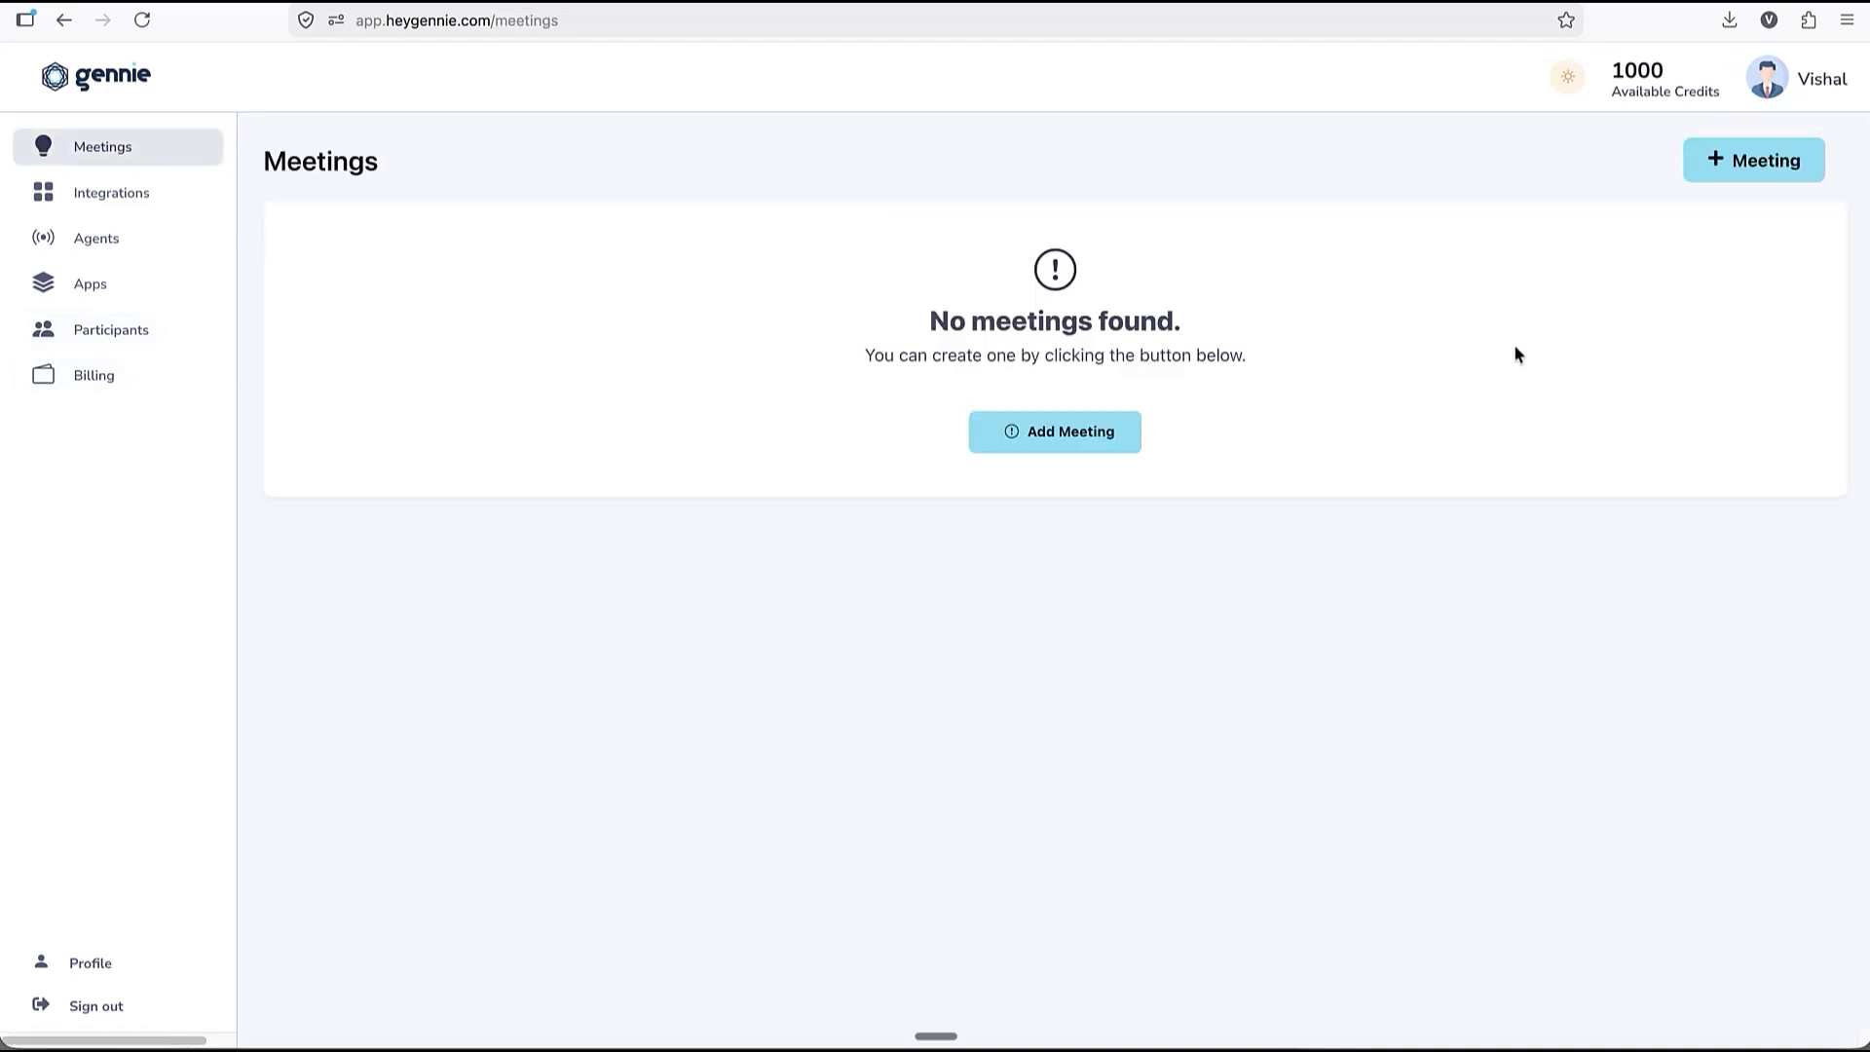
left_click(1752, 174)
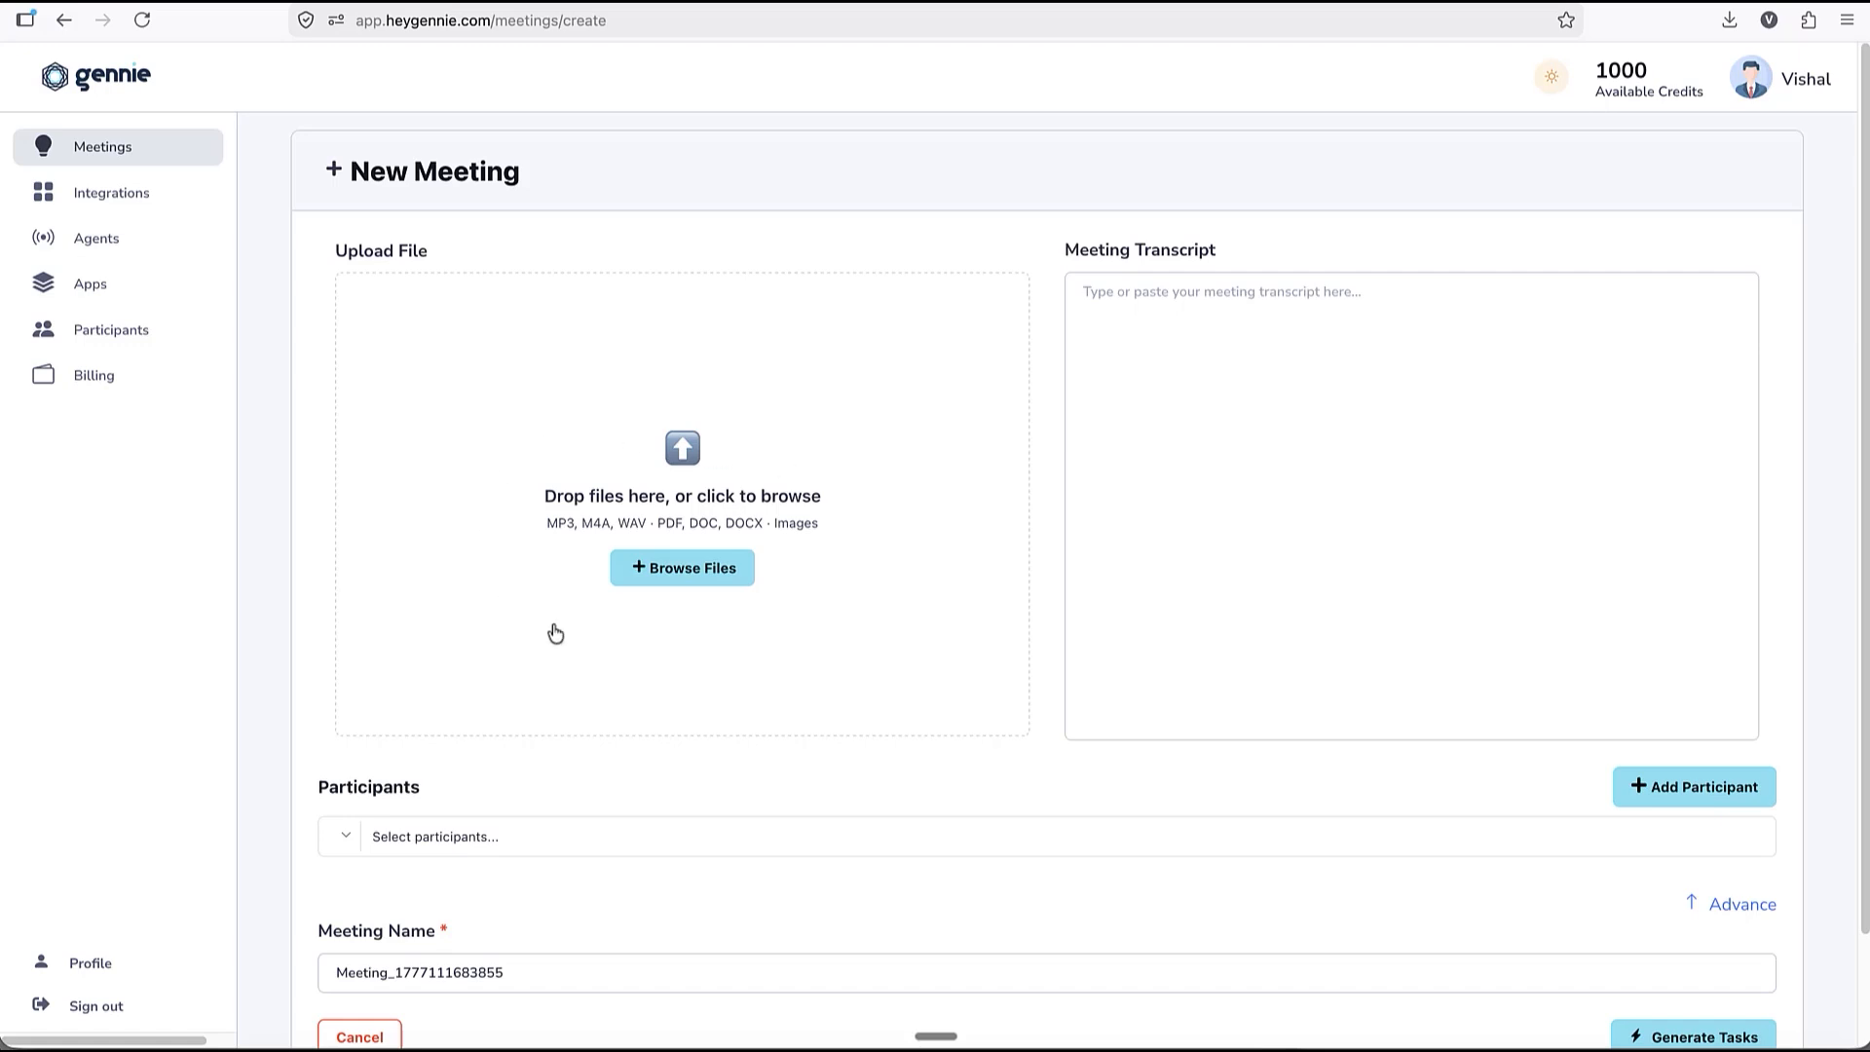
Paste the sales-call conversation into the Meeting Transcript box.
left_click(1240, 497)
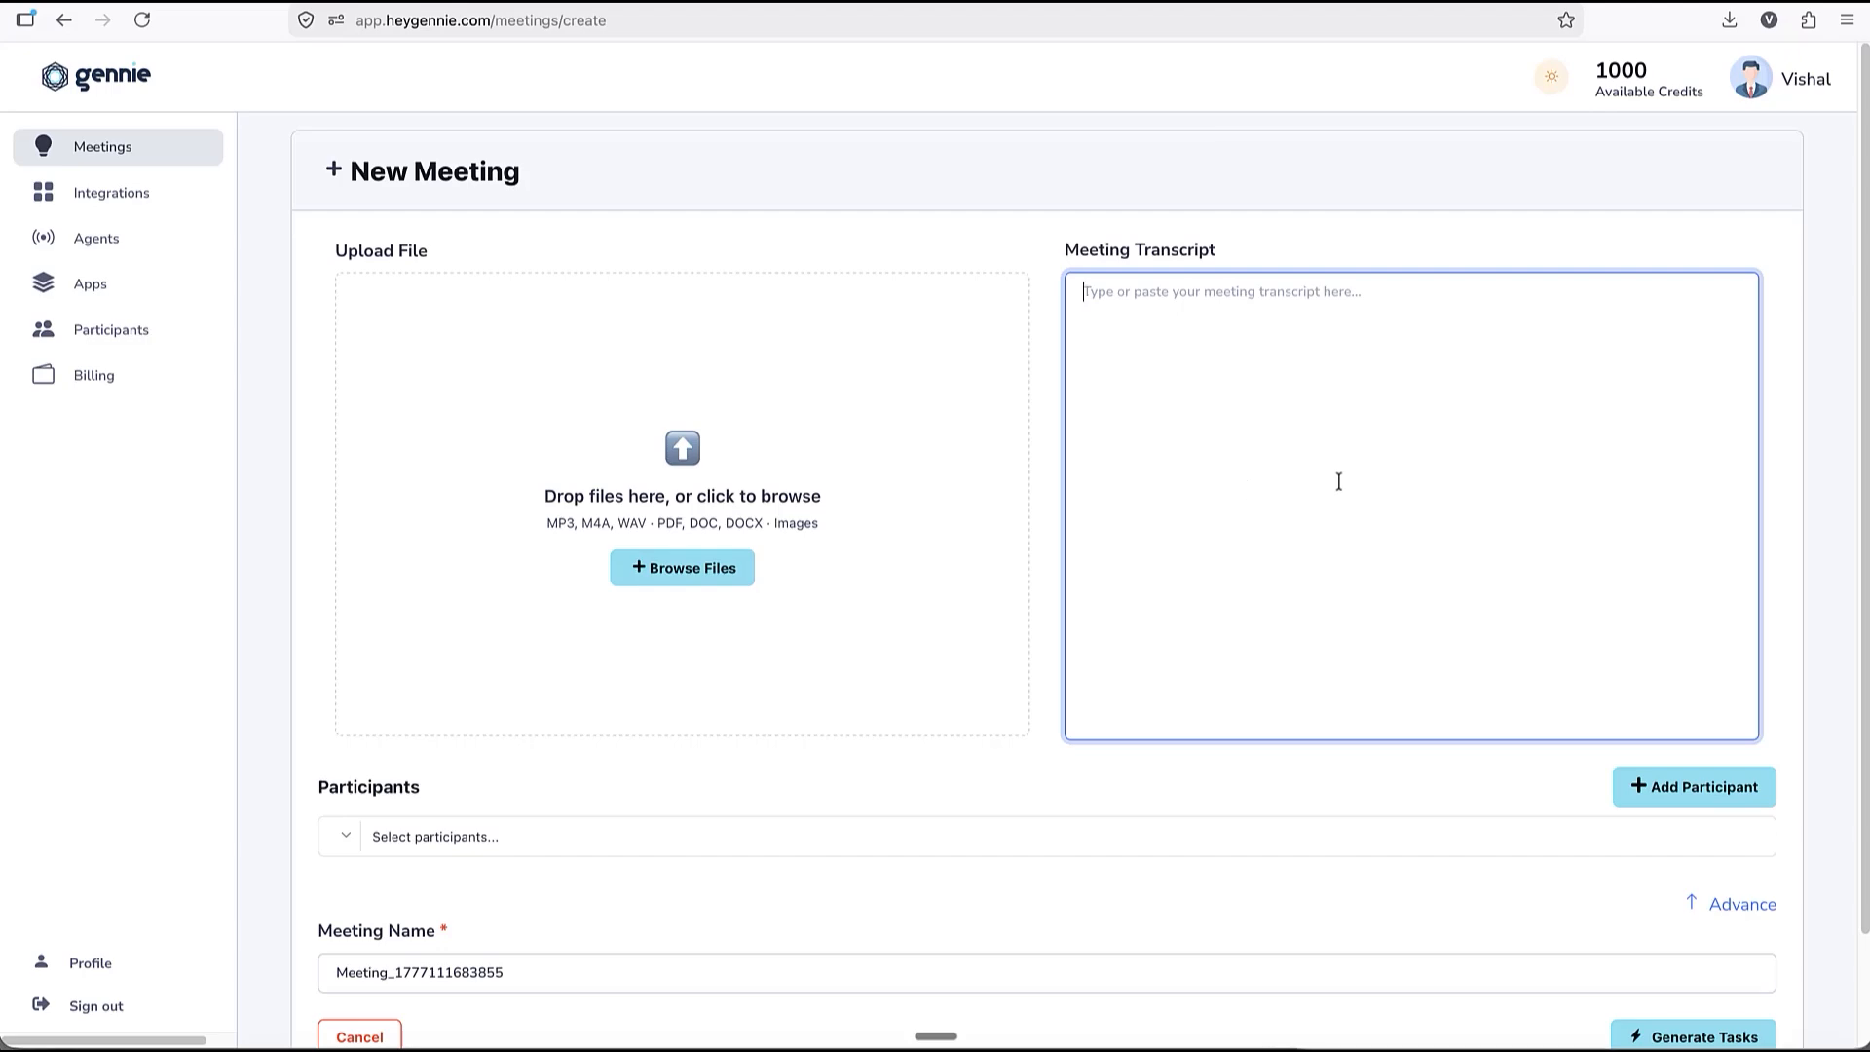
key("ctrl+v")
scroll(1481, 565, "up", 1)
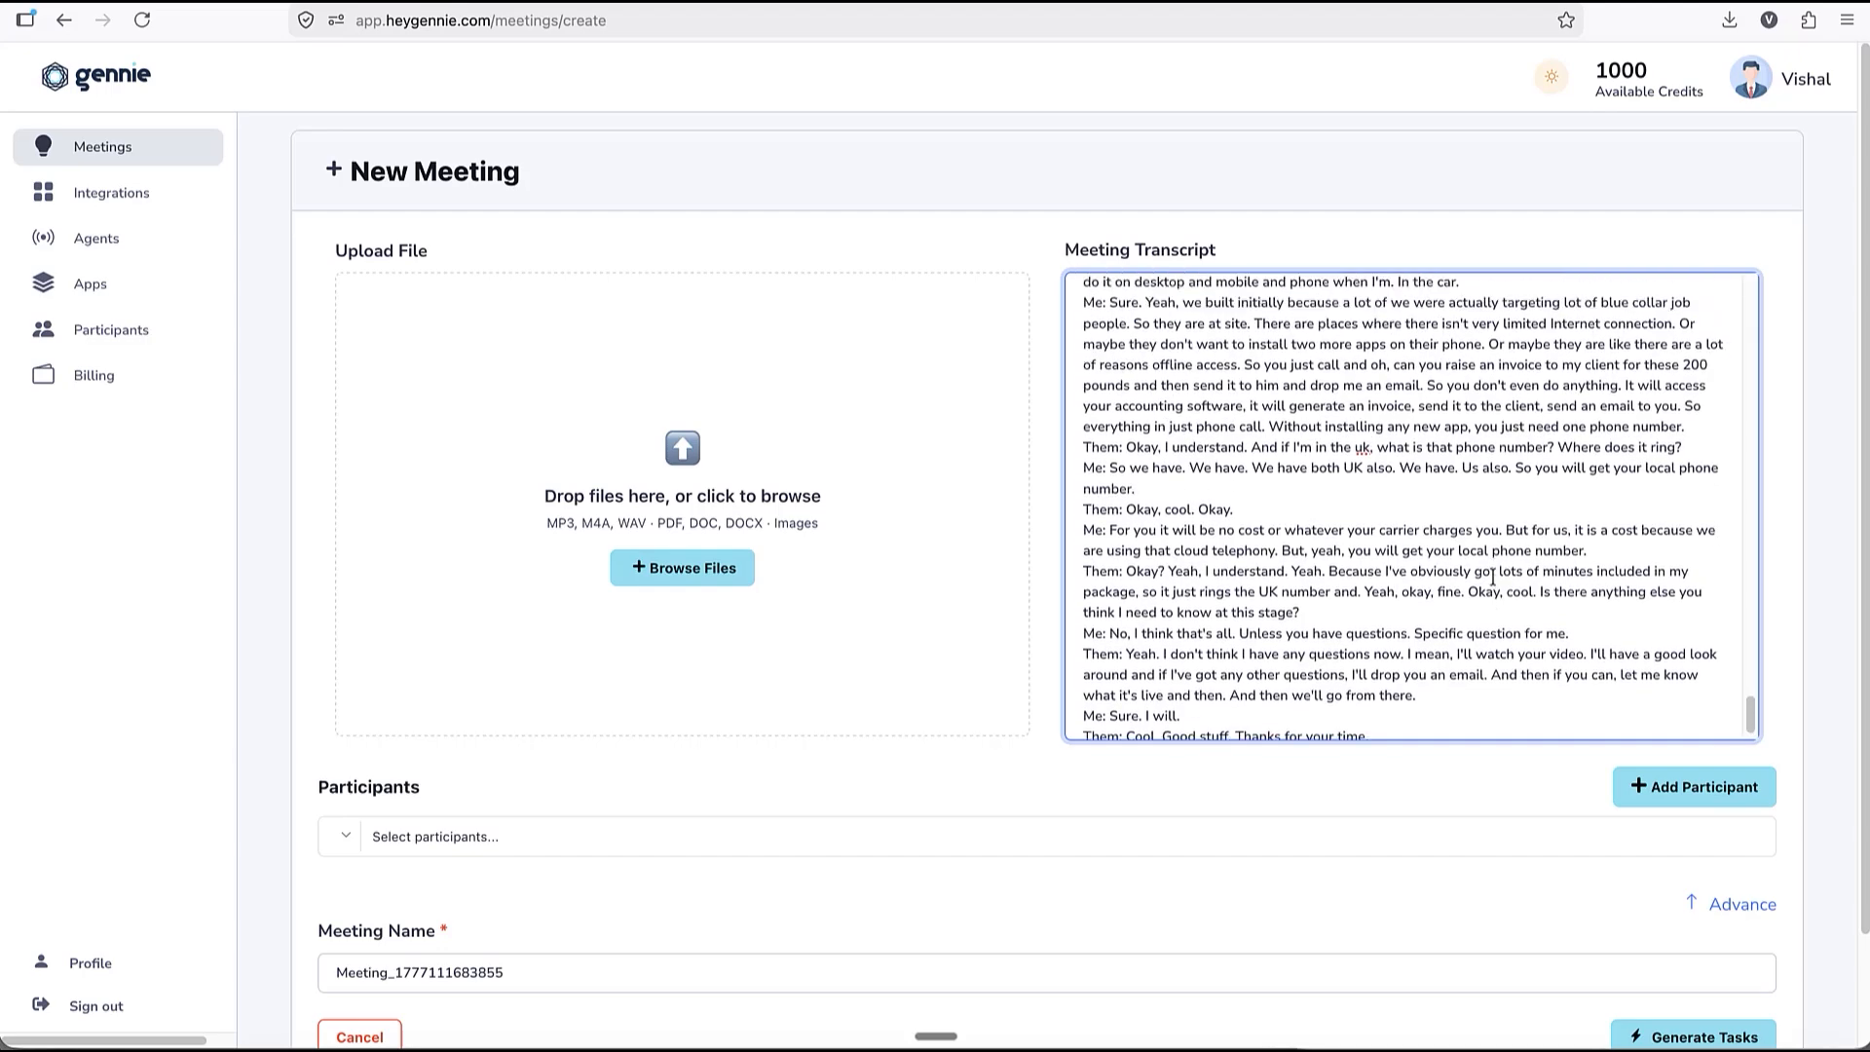
scroll(1482, 565, "up", 2)
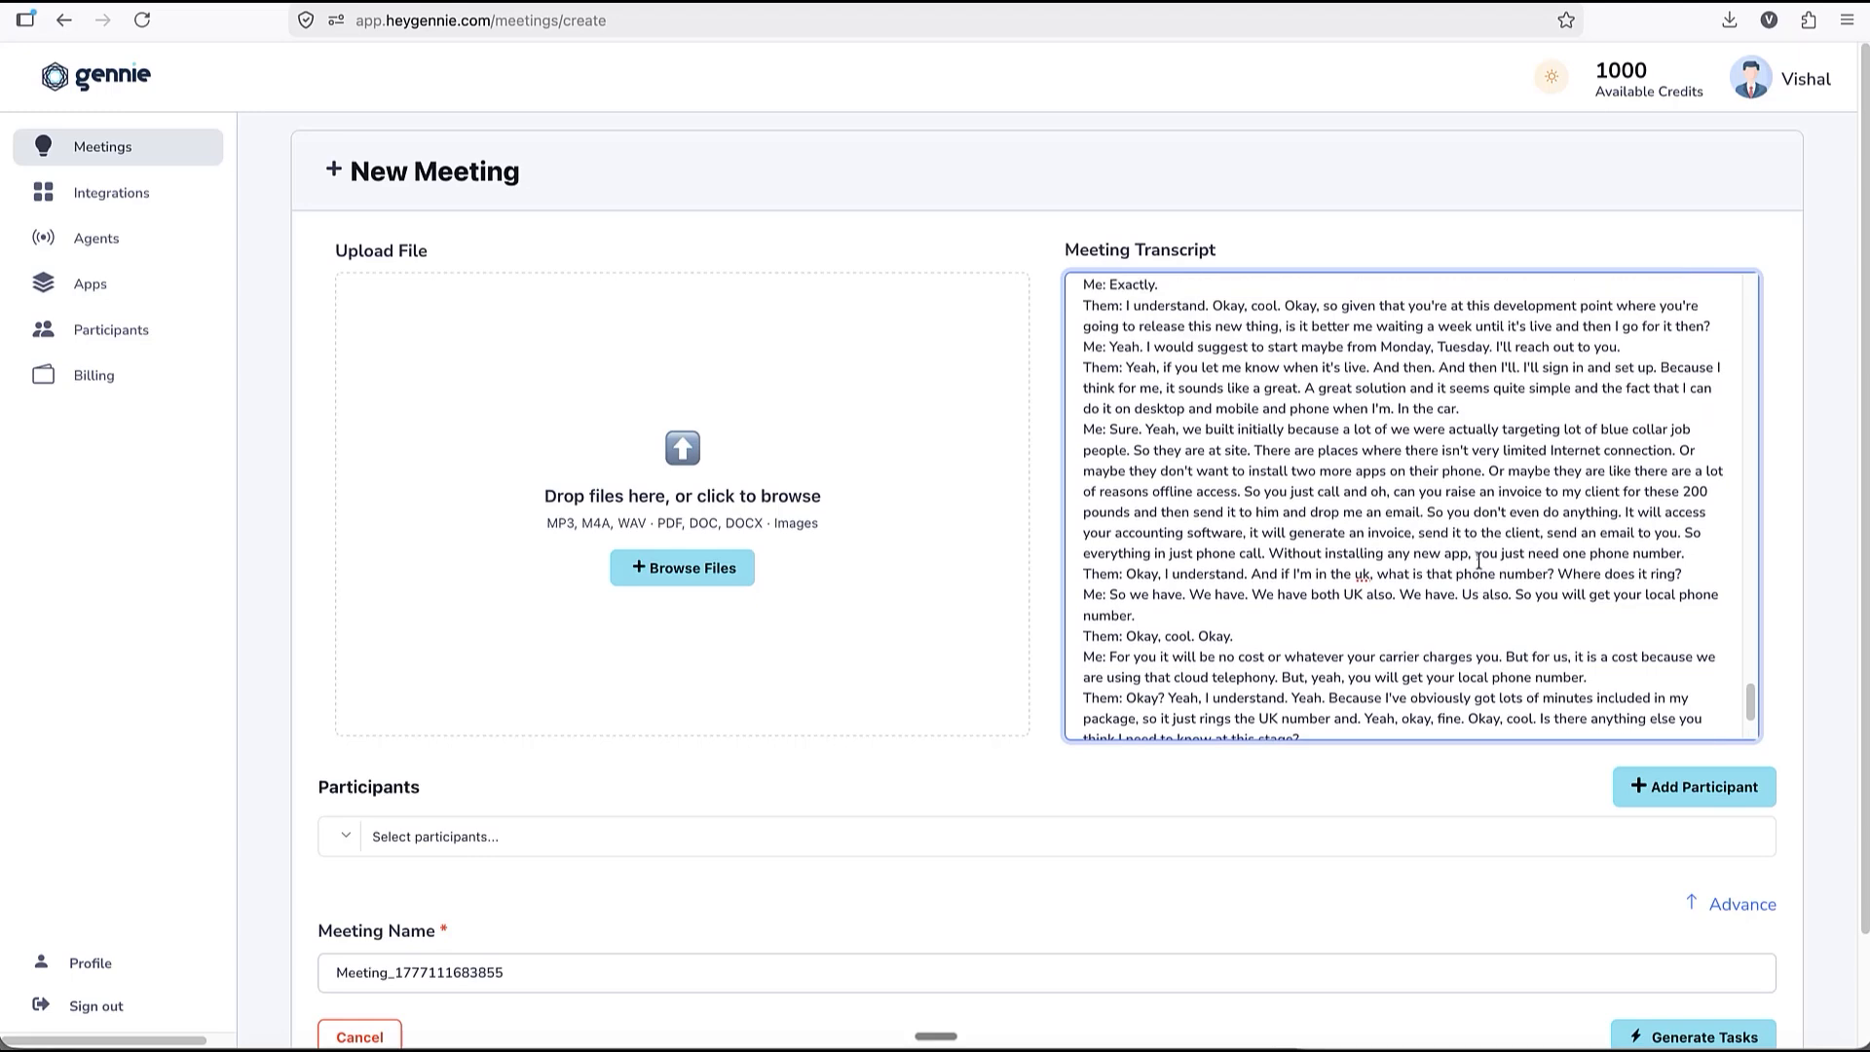
scroll(1478, 562, "up", 8)
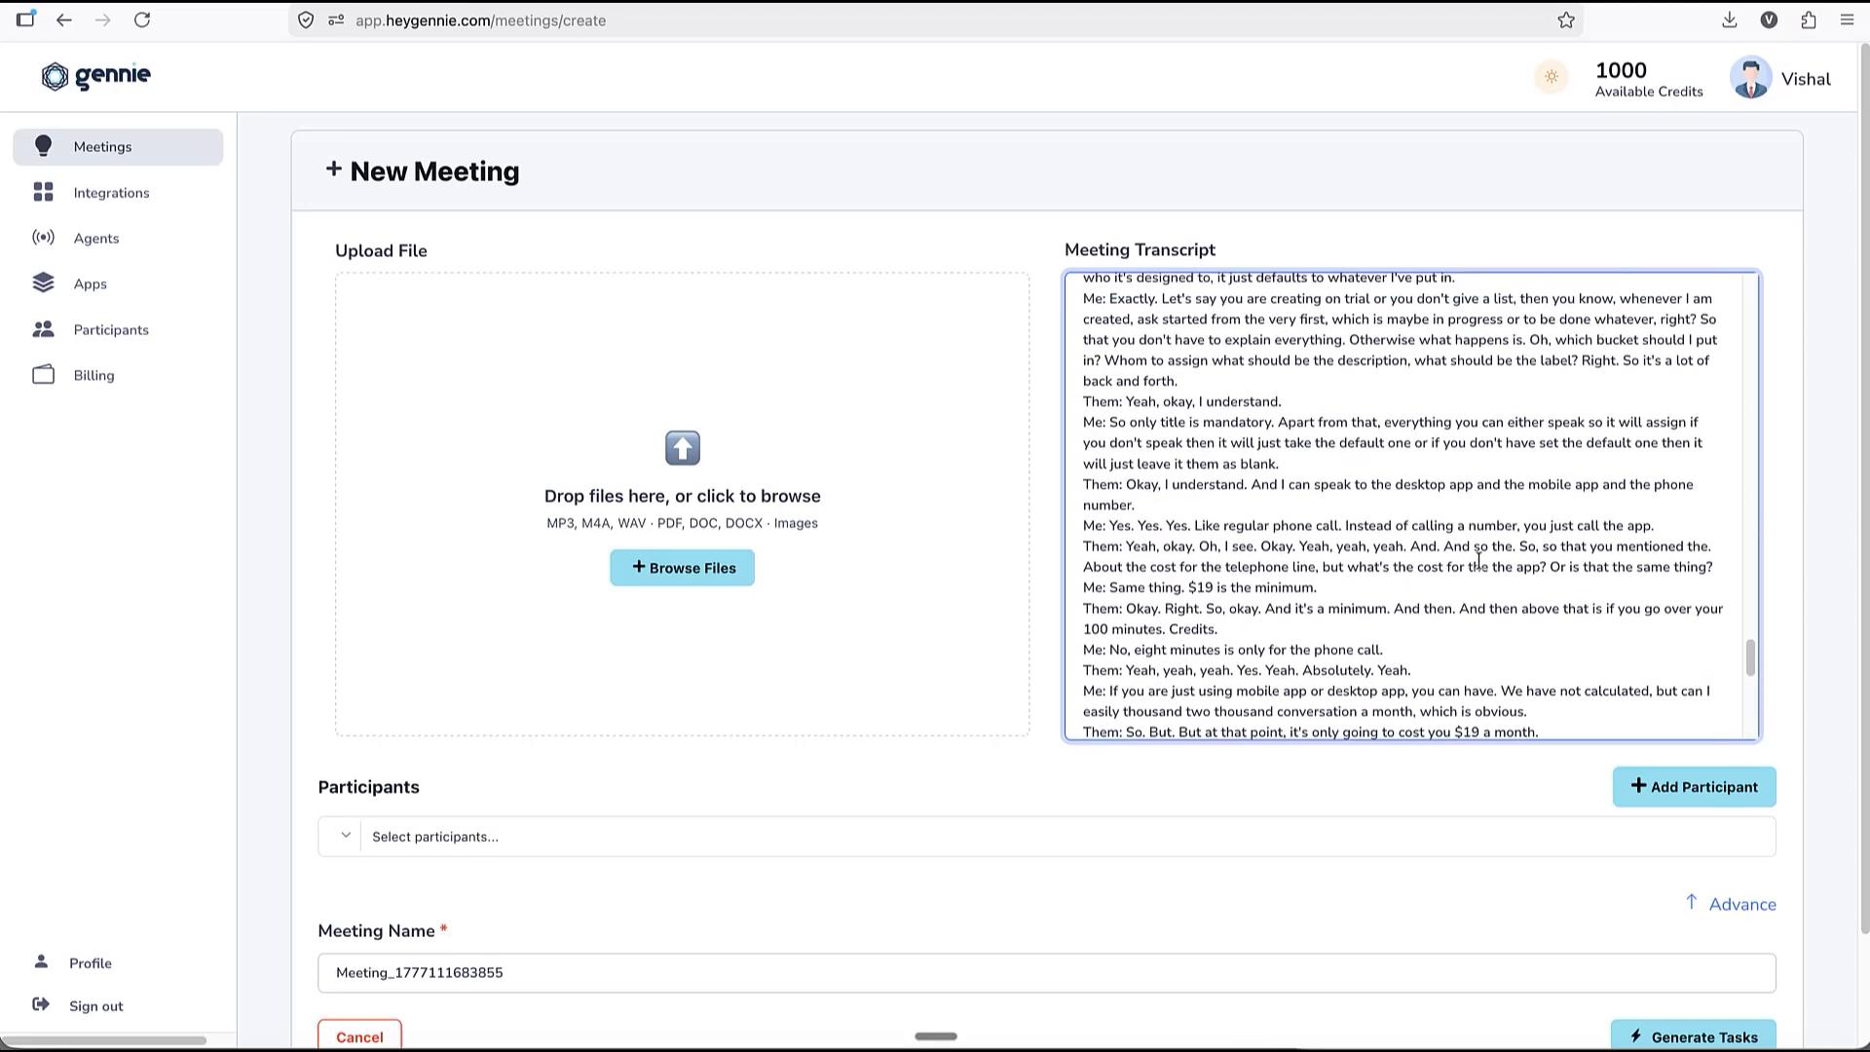
scroll(1478, 562, "up", 4)
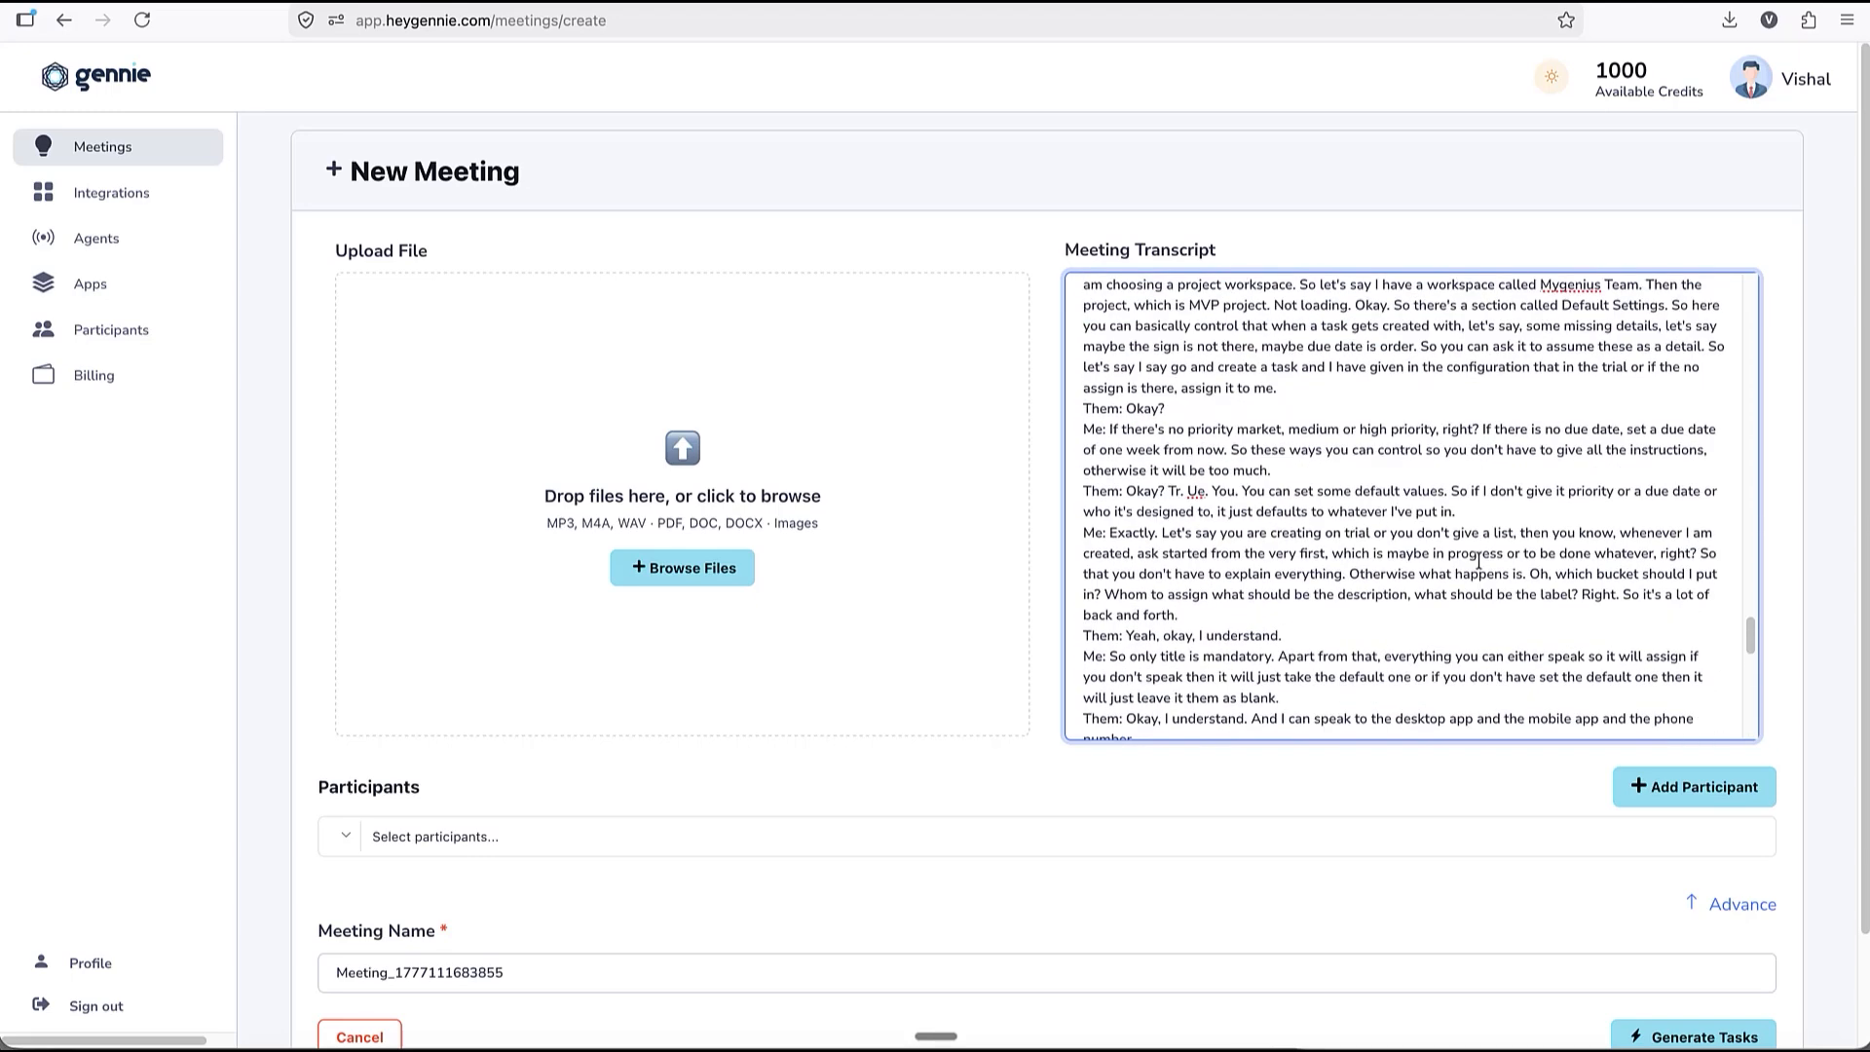
Look at the Add Participant form and participant list, closing both without adding anyone.
left_click(1658, 791)
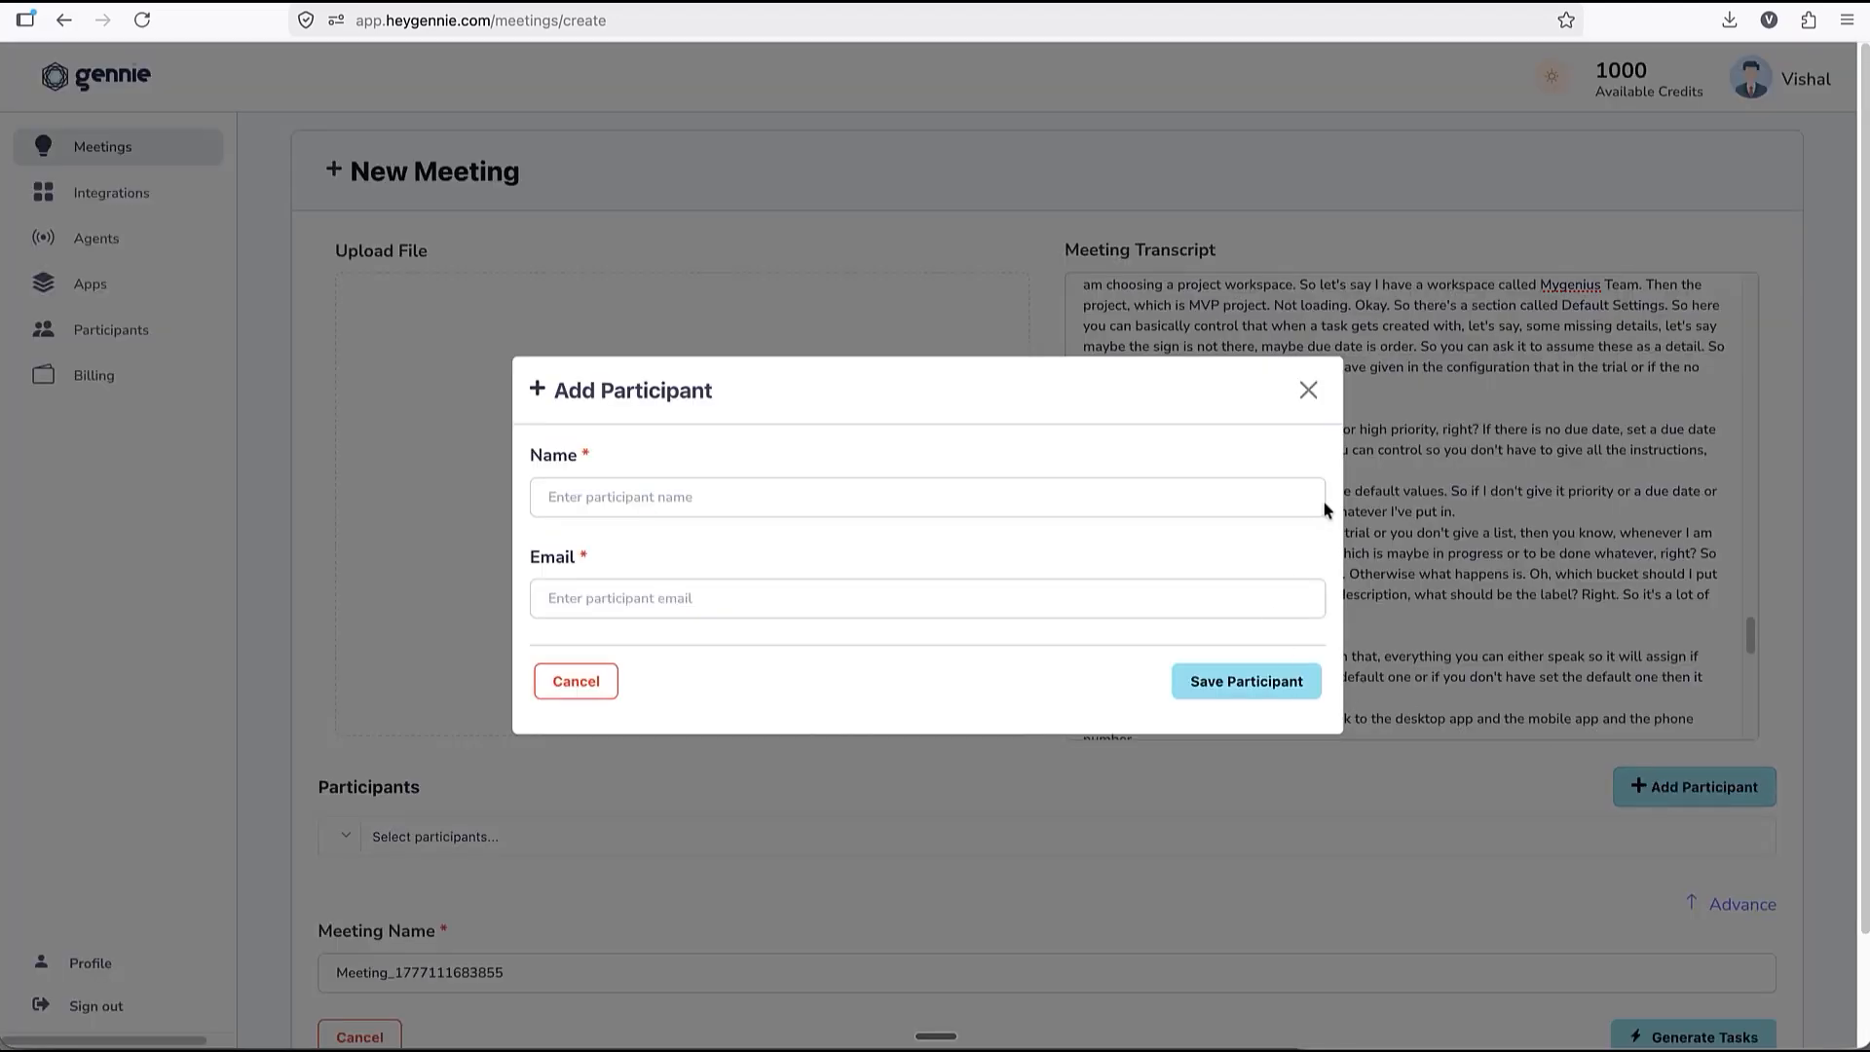
left_click(1308, 390)
left_click(1080, 836)
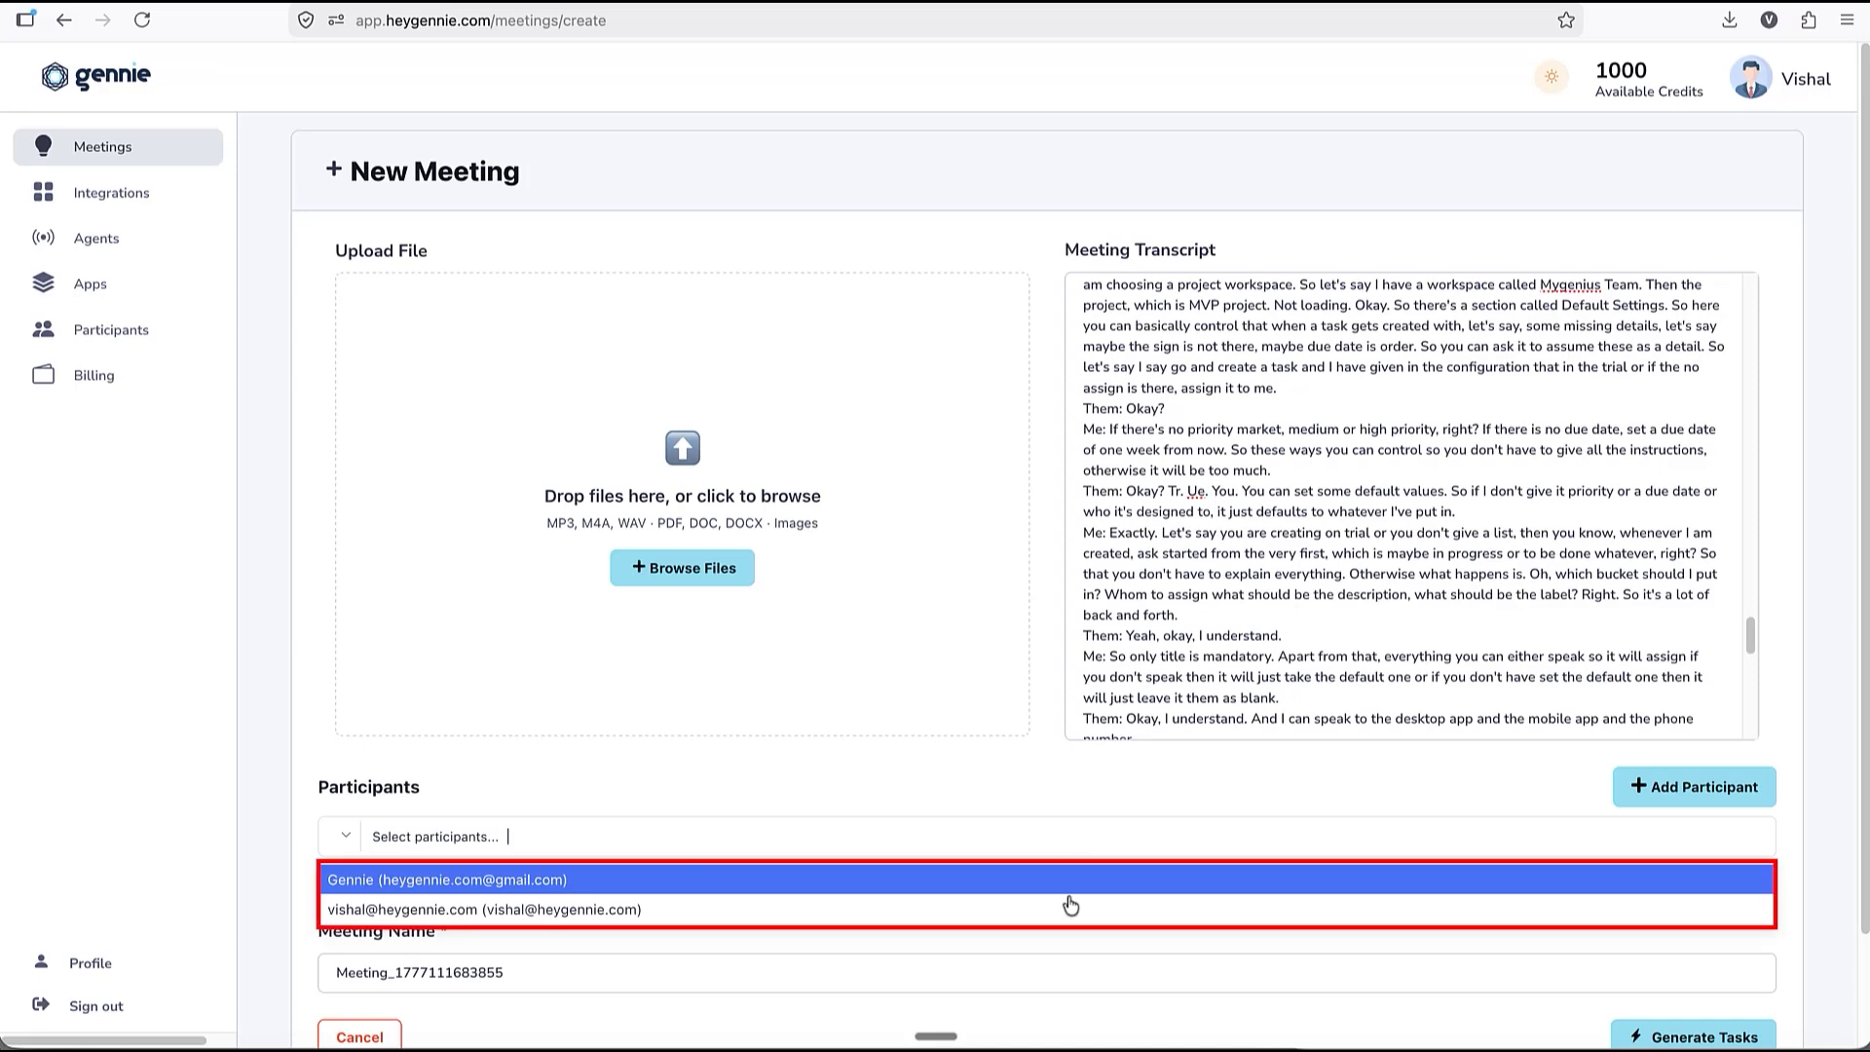
left_click(1036, 779)
scroll(974, 759, "down", 2)
left_click(880, 719)
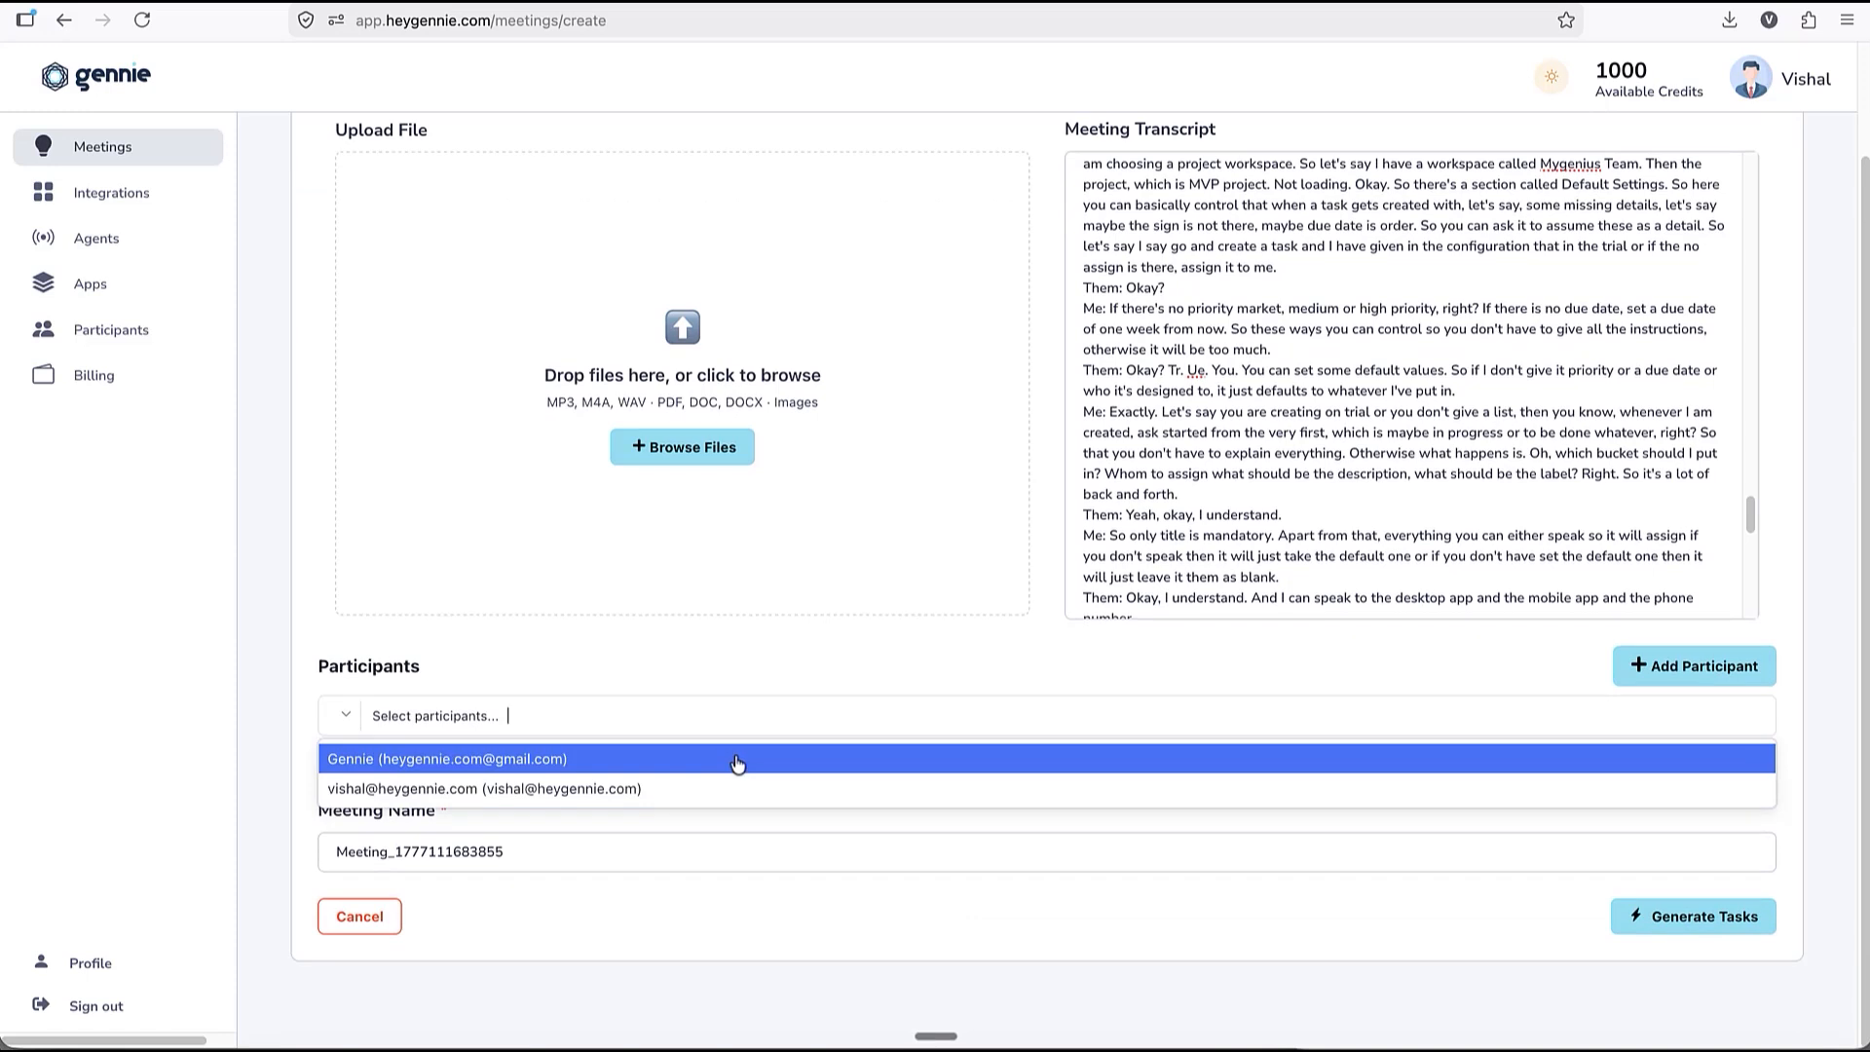
left_click(743, 652)
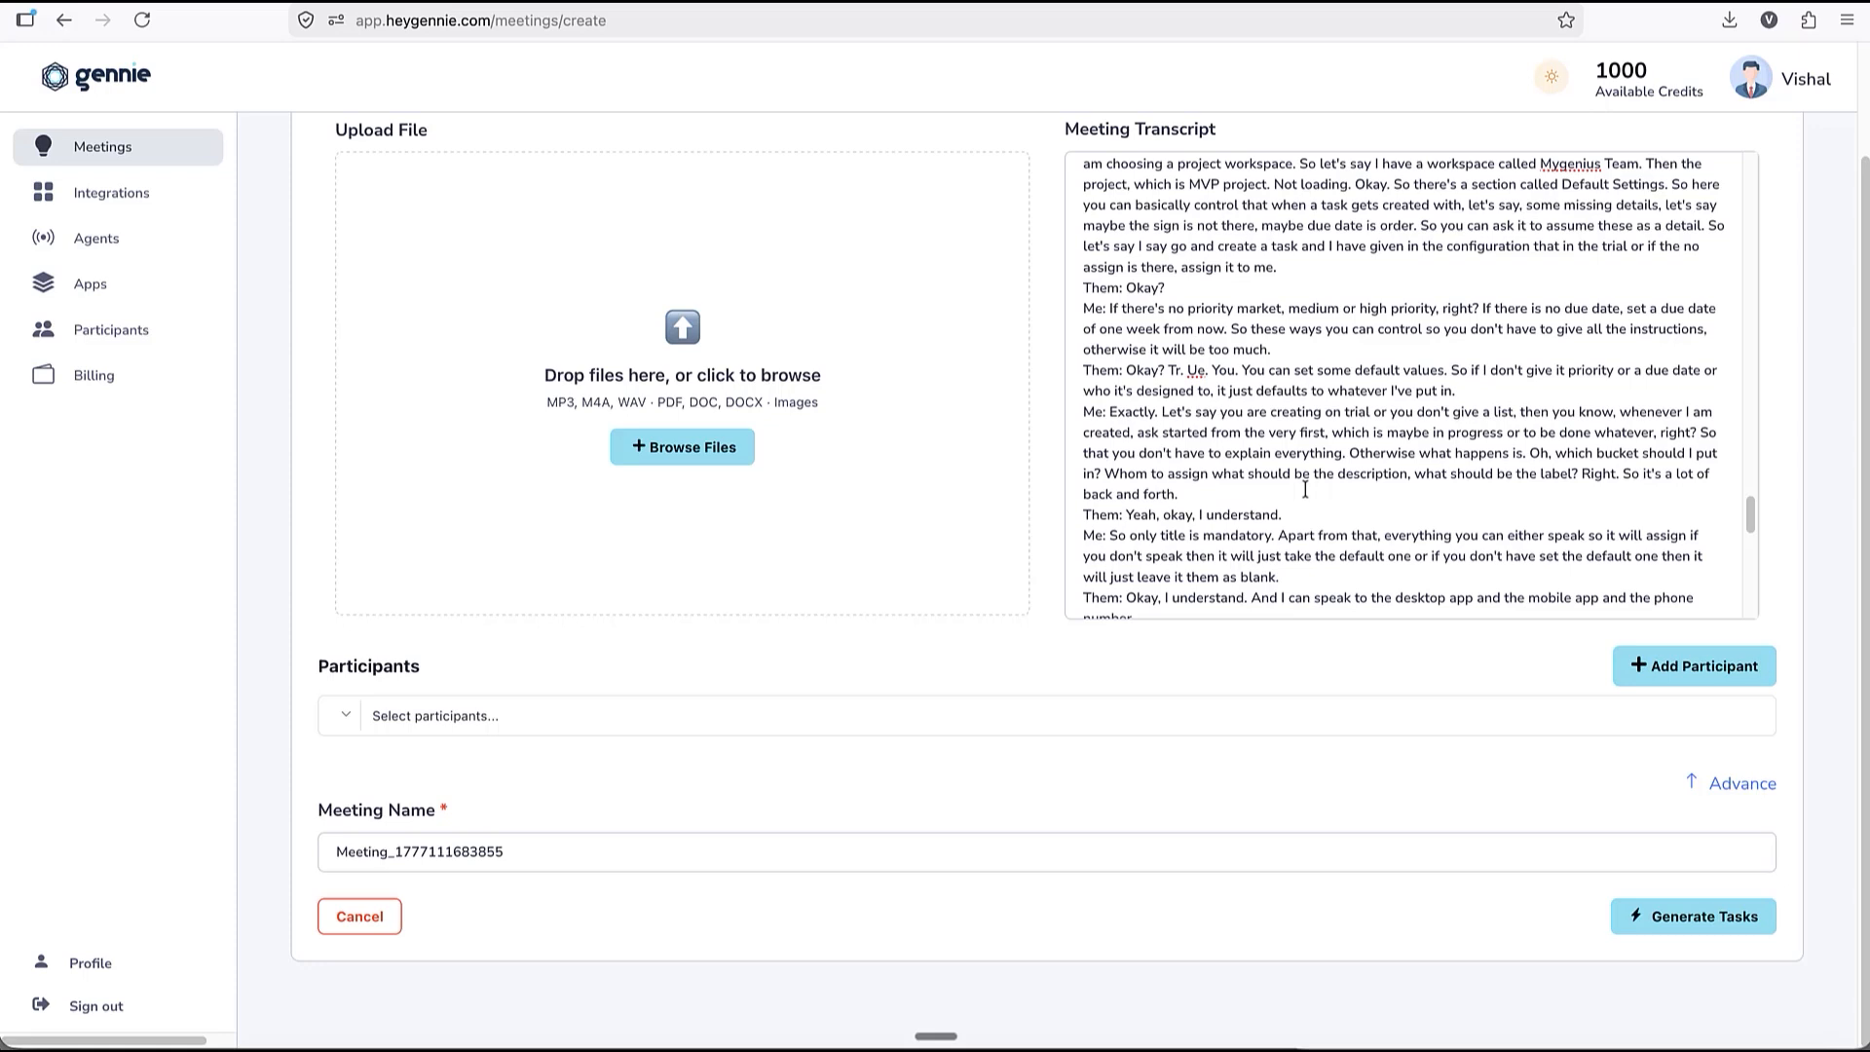
Rename the meeting to 'Meeting Demo' and generate its tasks from the transcript.
double_click(503, 854)
type("Meeting Demo")
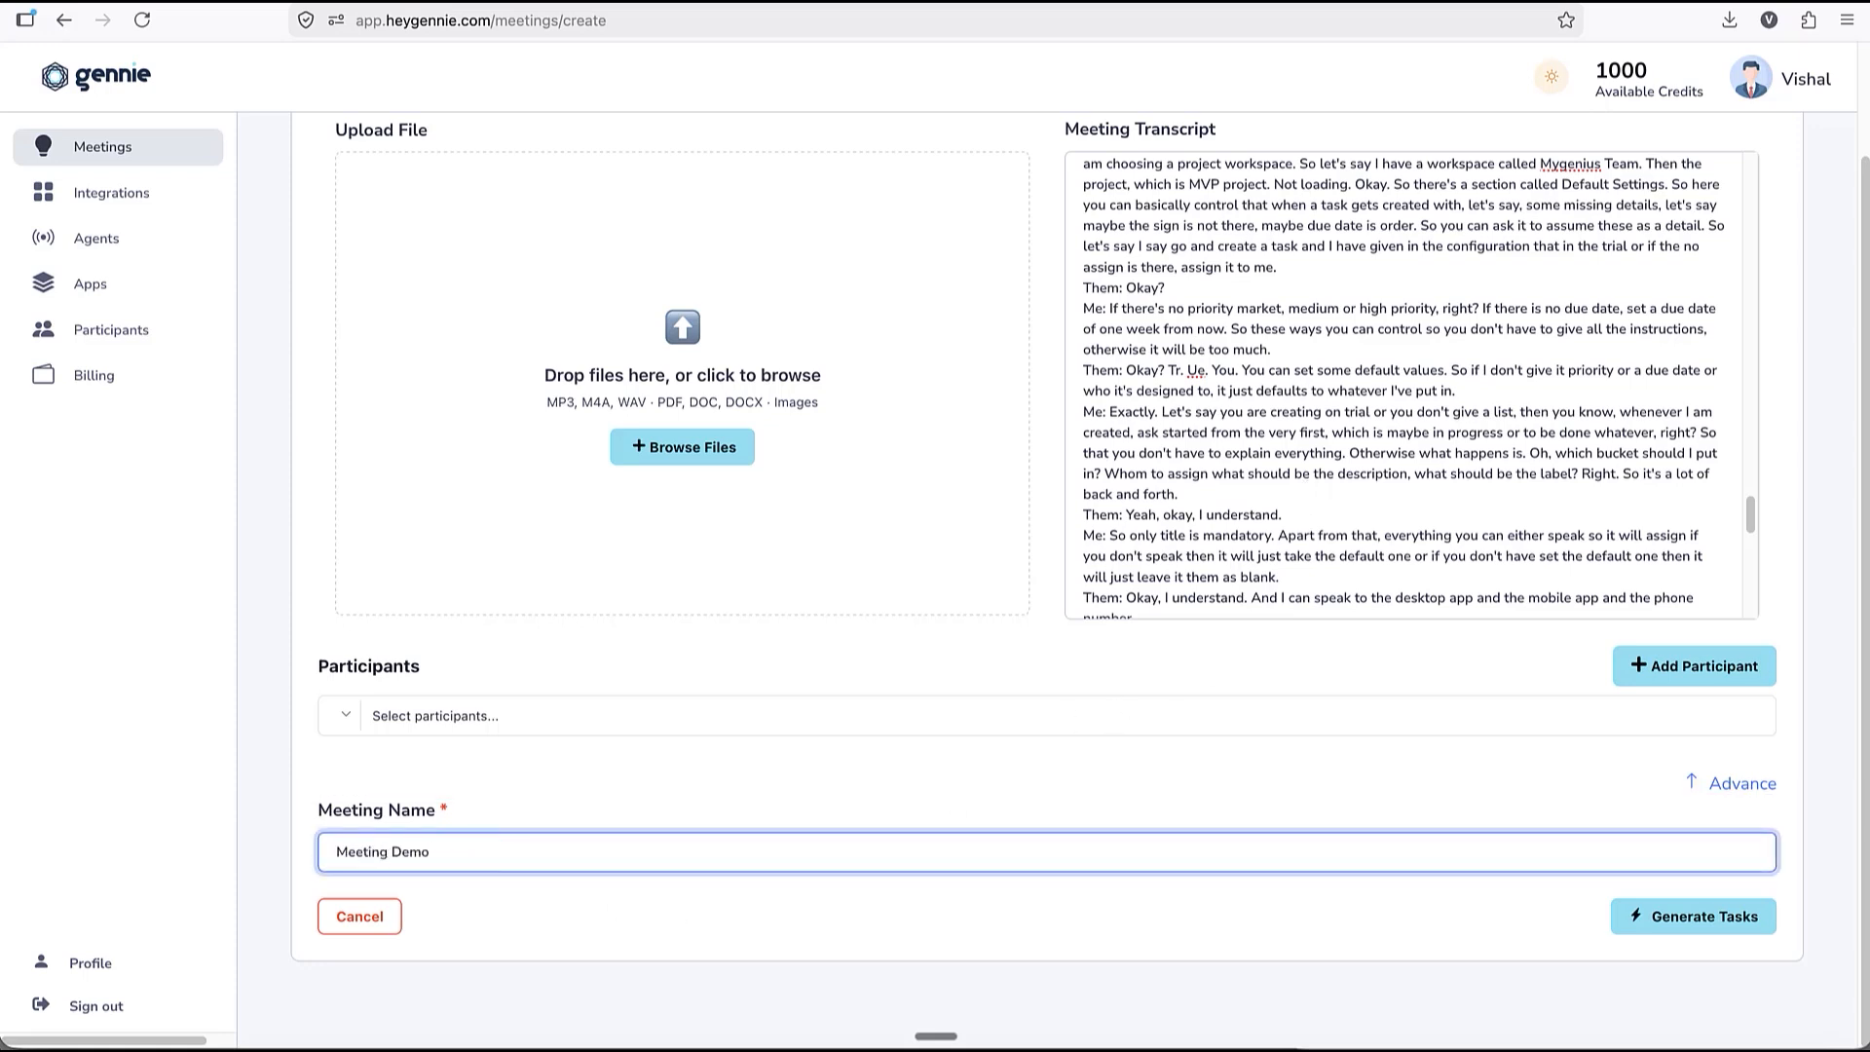
left_click(1681, 923)
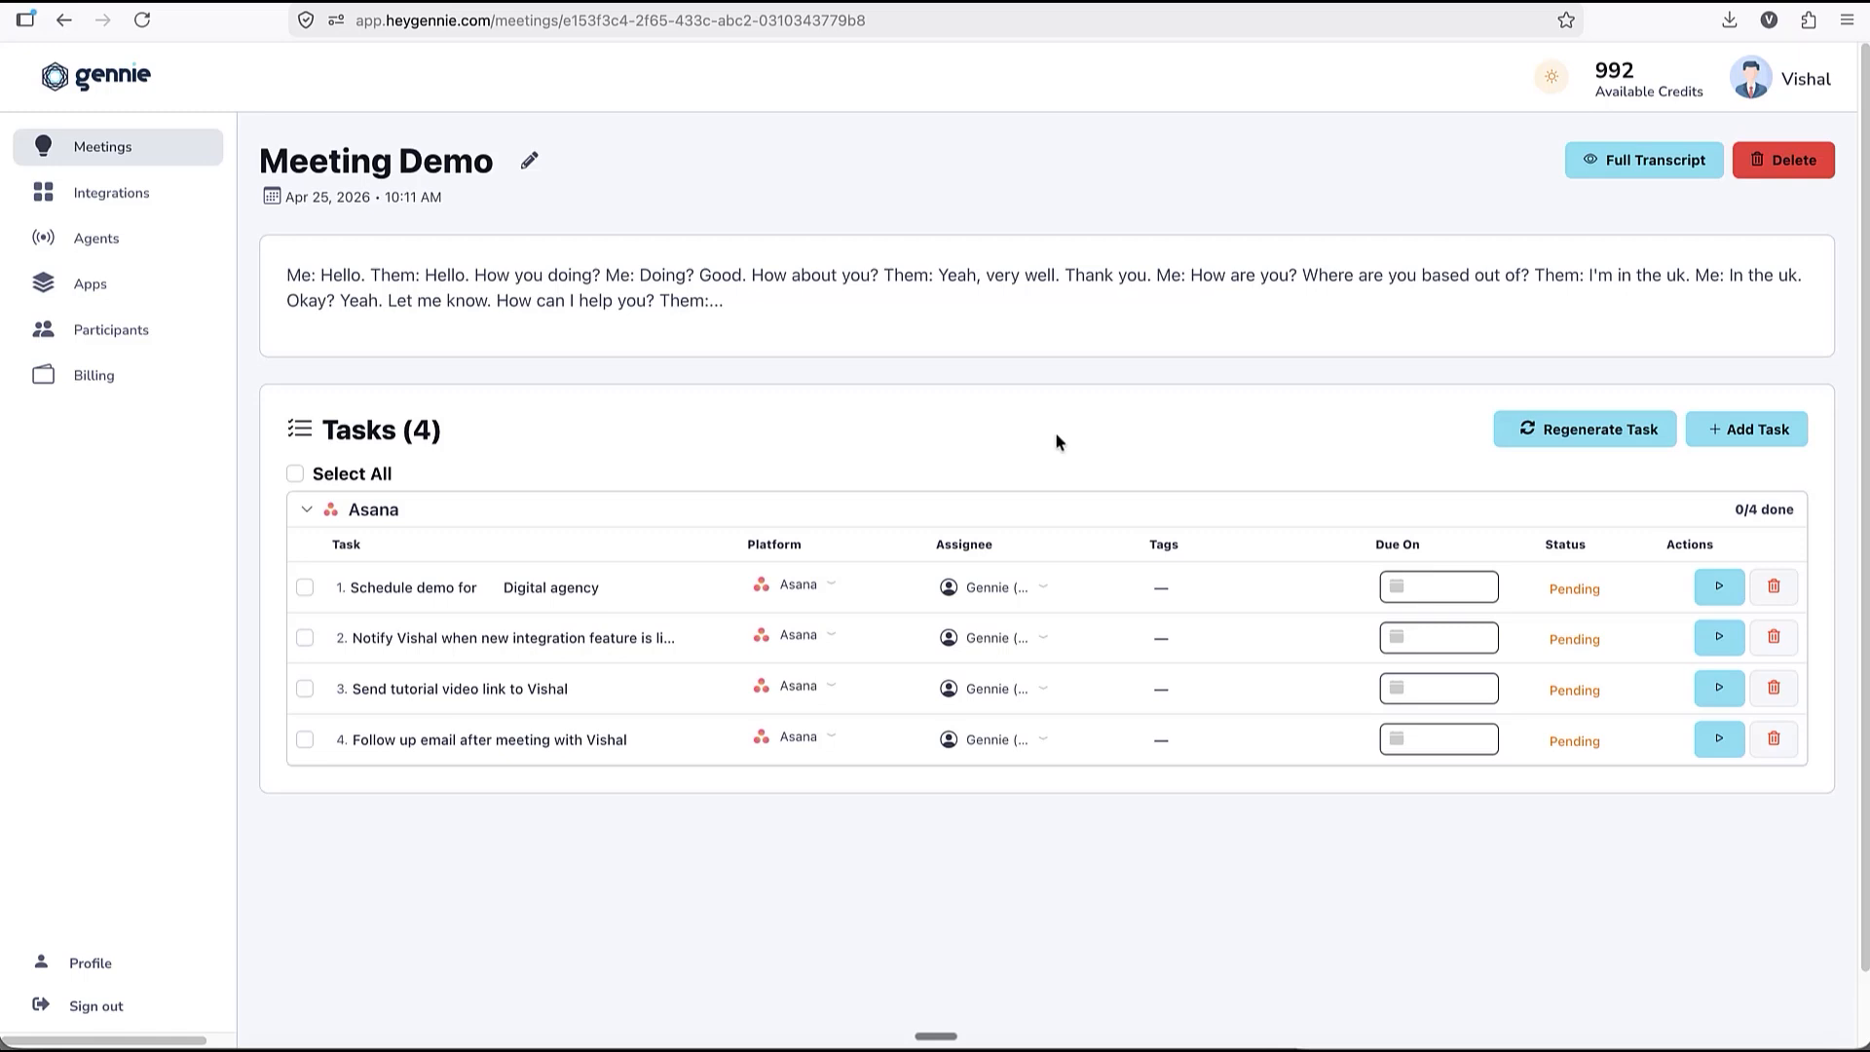
Run the single task 'Schedule demo for Digital agency' from its Actions play button.
left_click(306, 589)
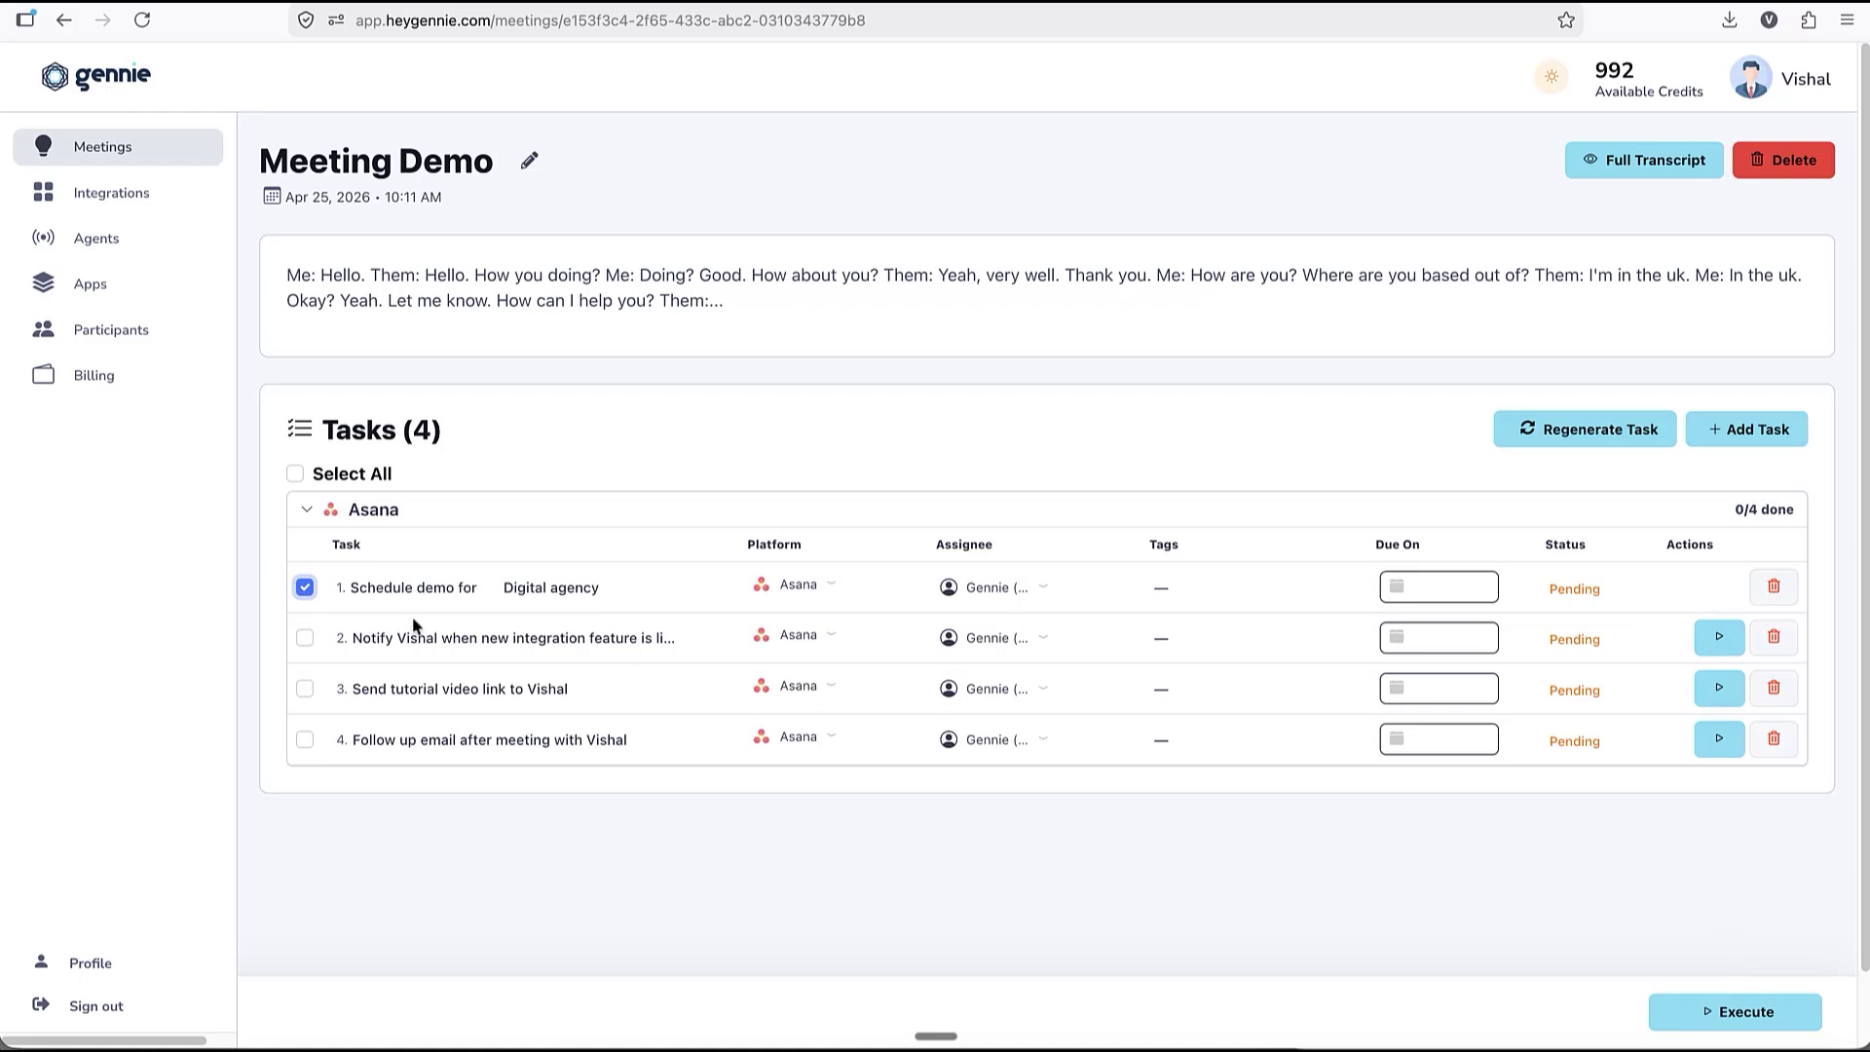
left_click(305, 587)
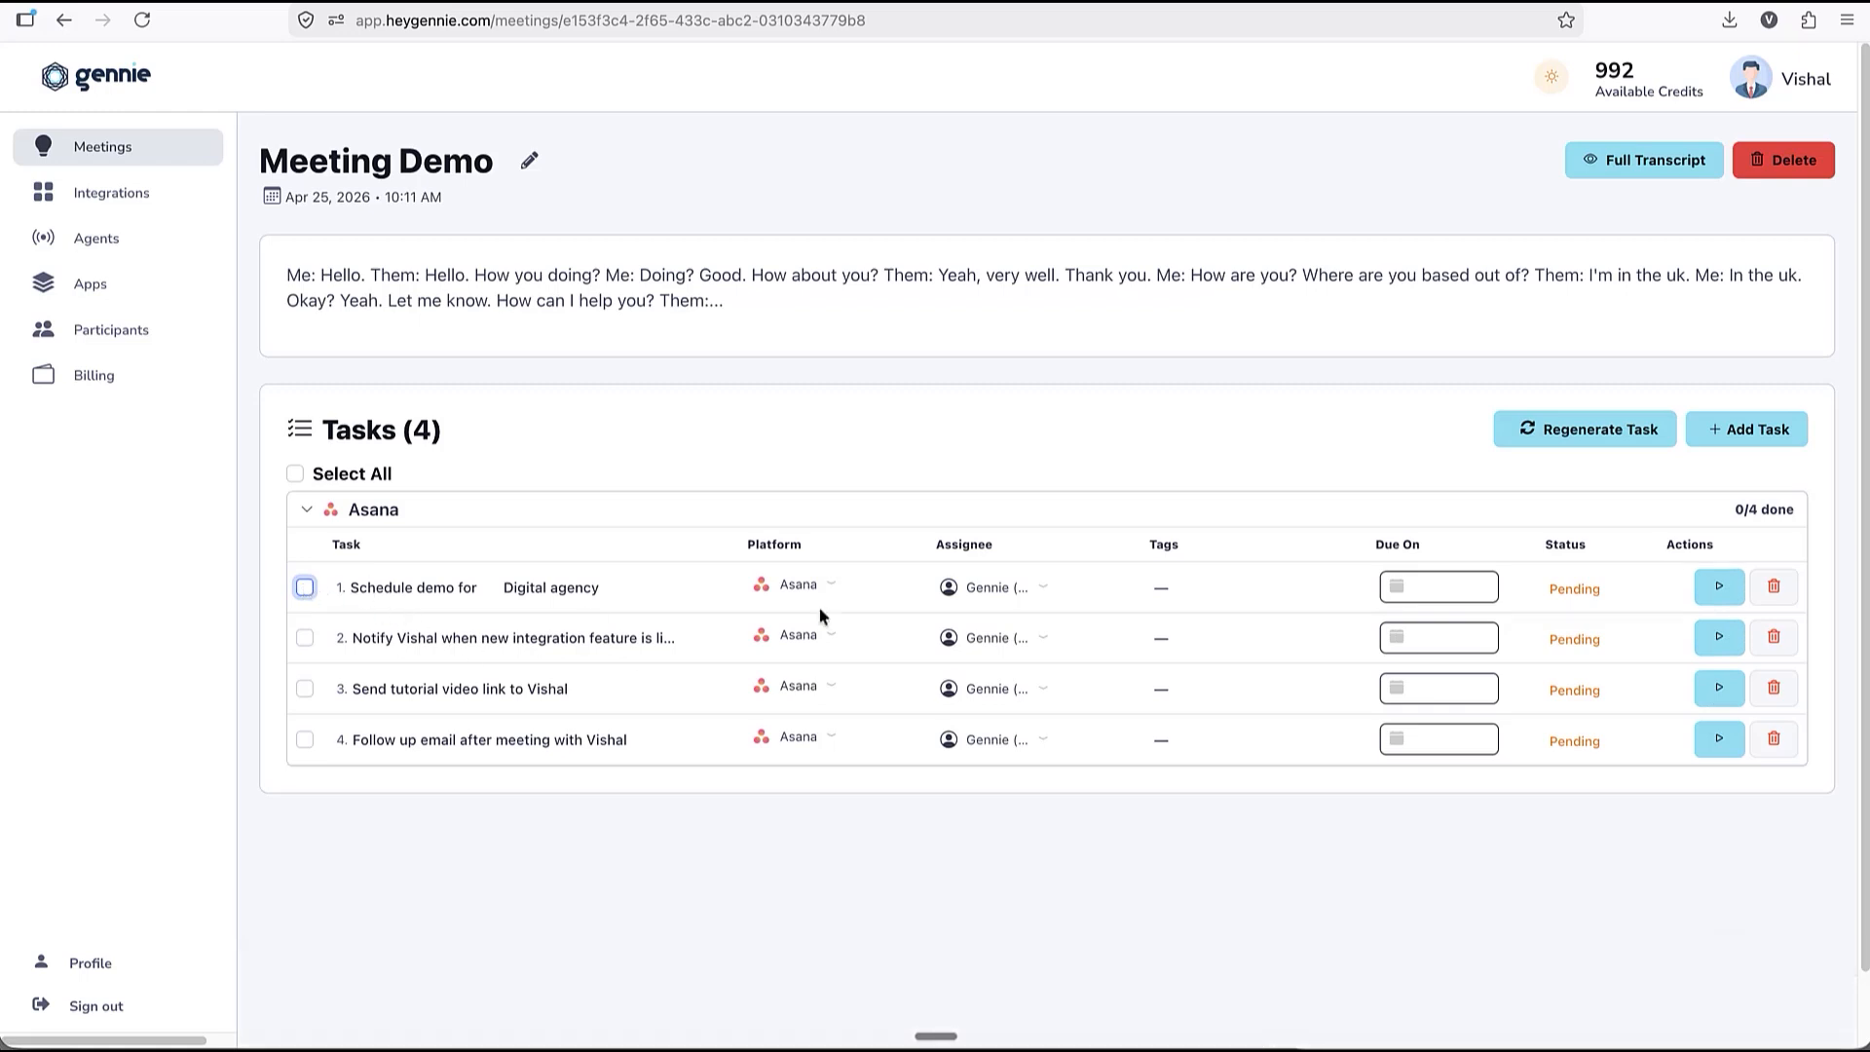
left_click(1719, 590)
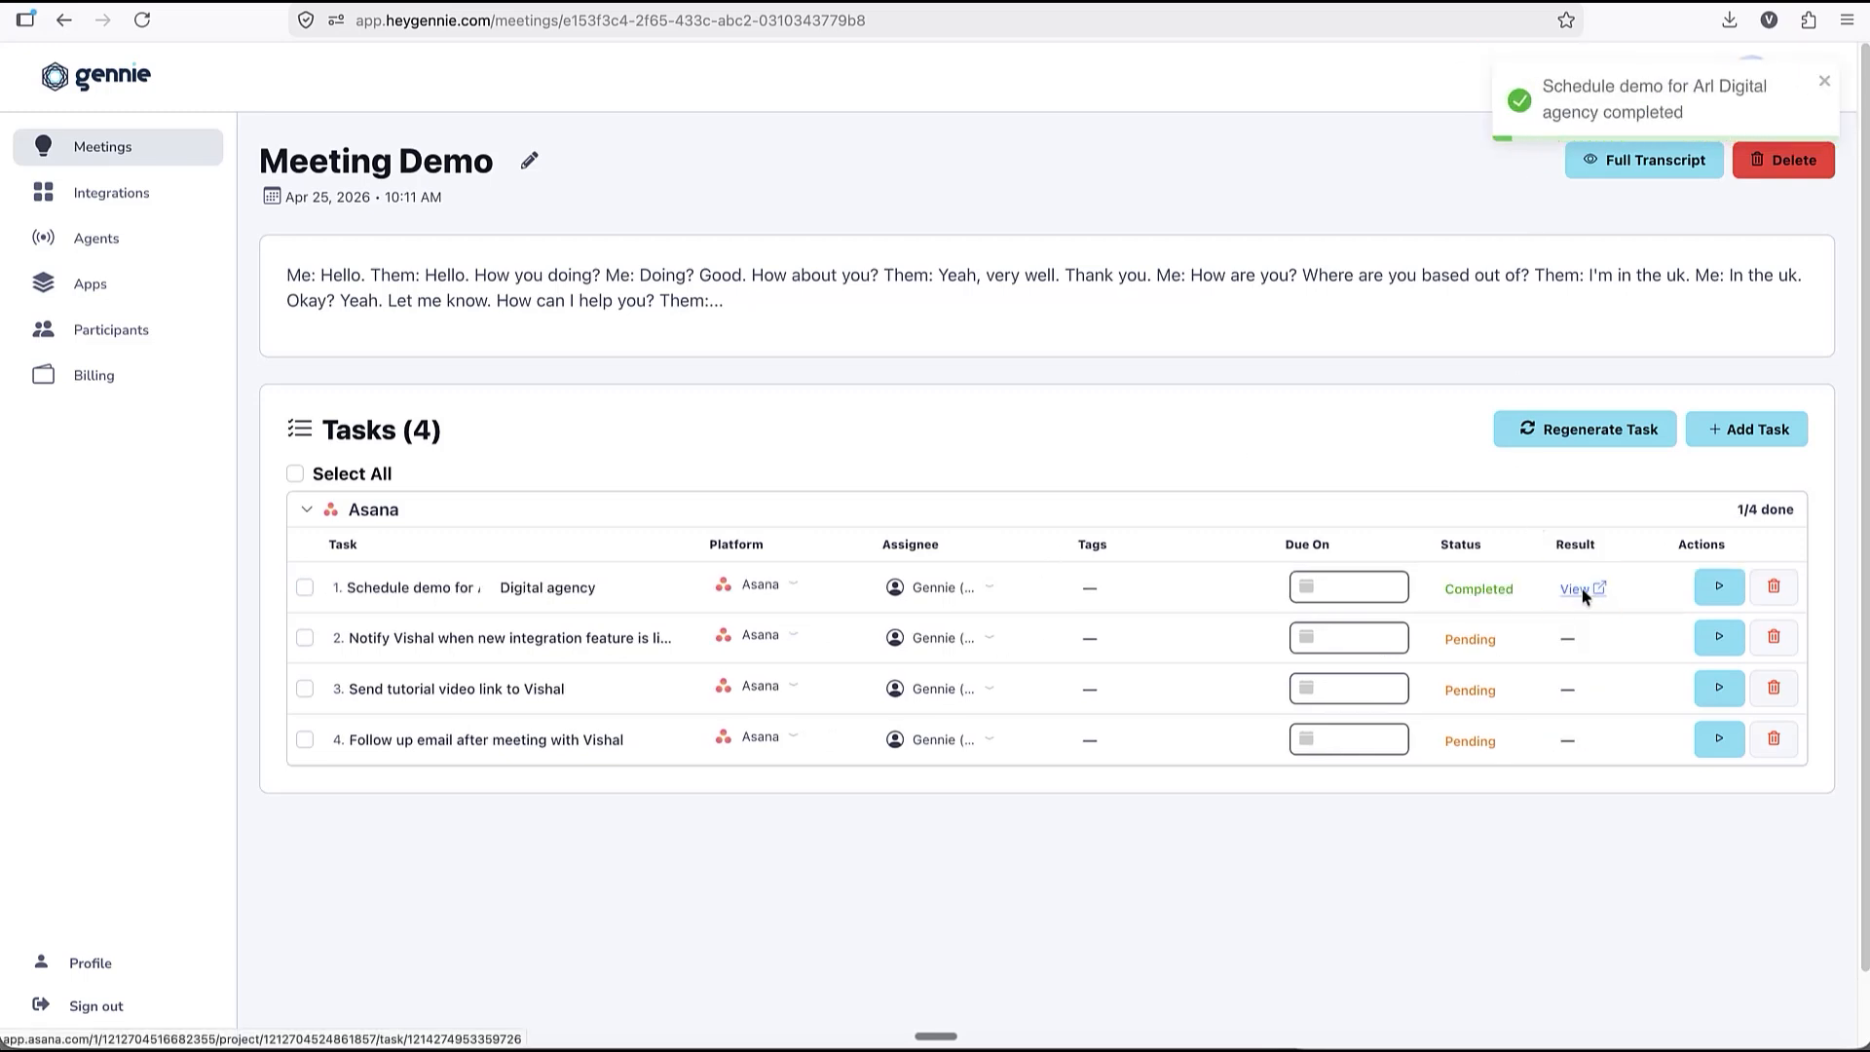
View the created Schedule demo for Digital agency task in Asana, then select task 2.
left_click(1574, 589)
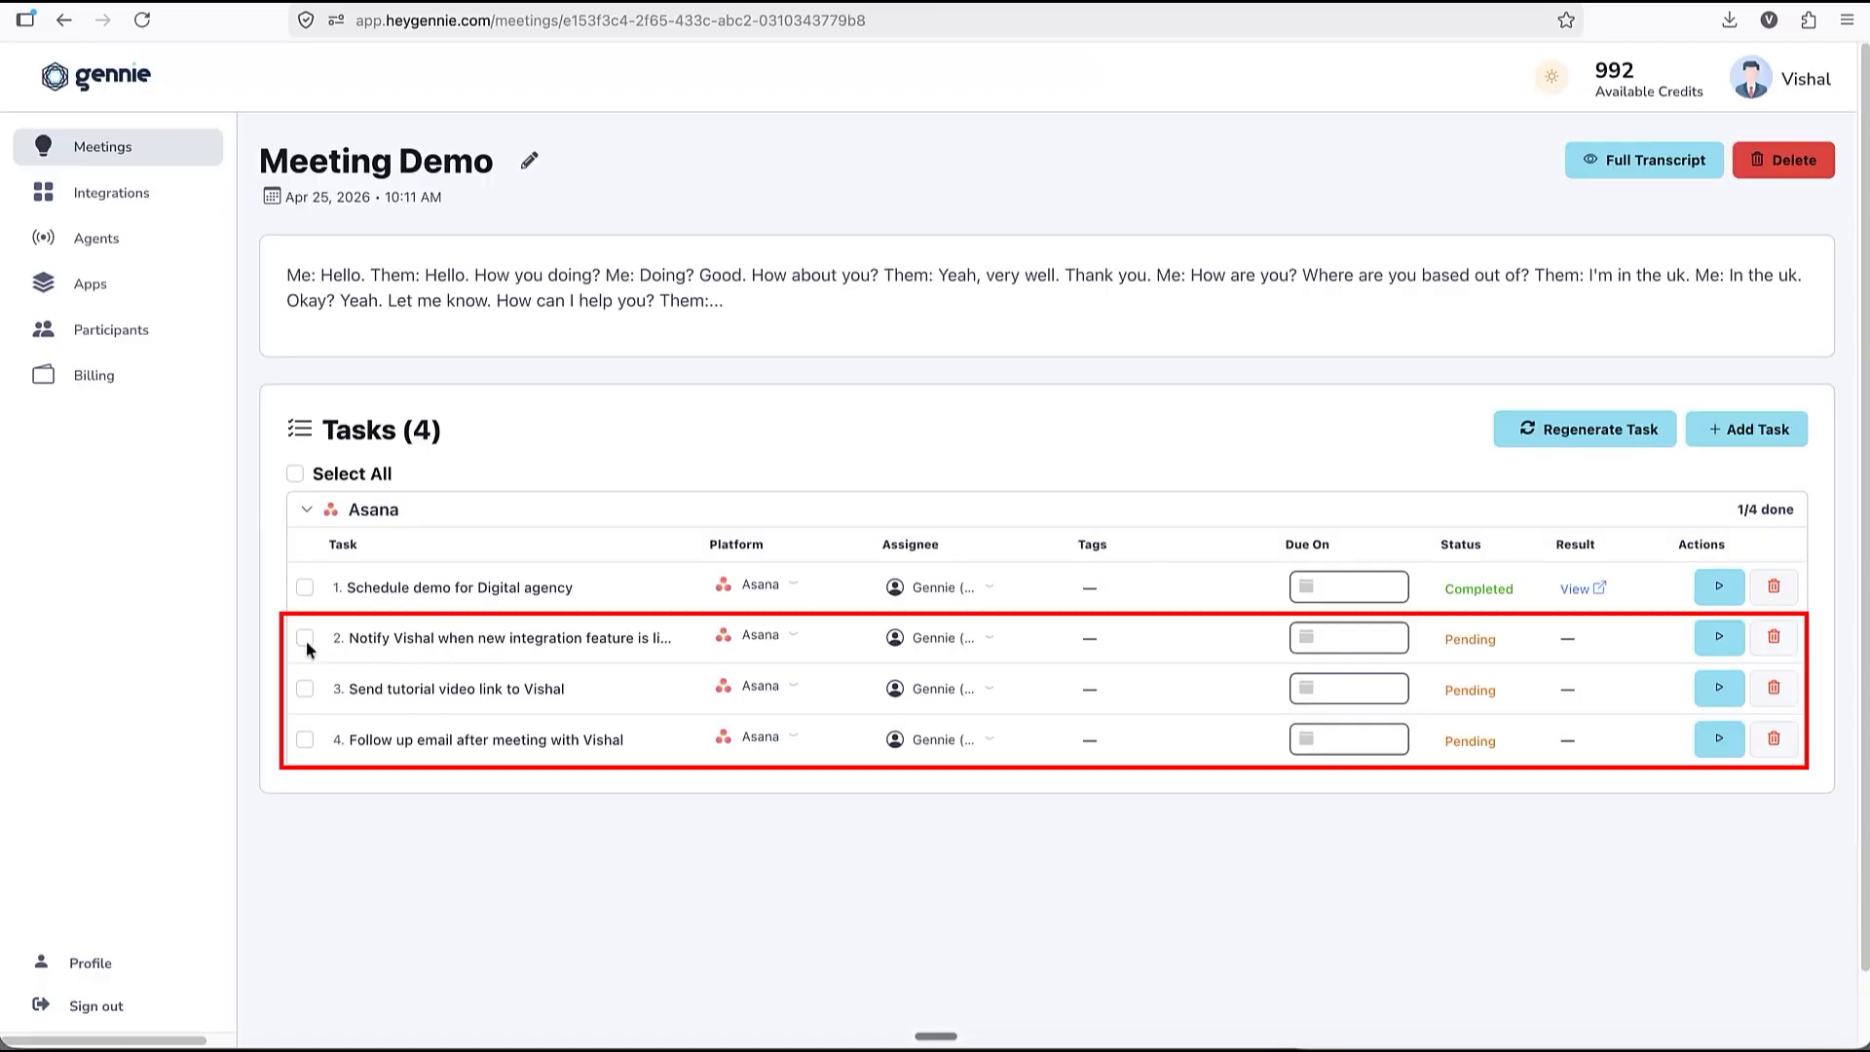
left_click(305, 639)
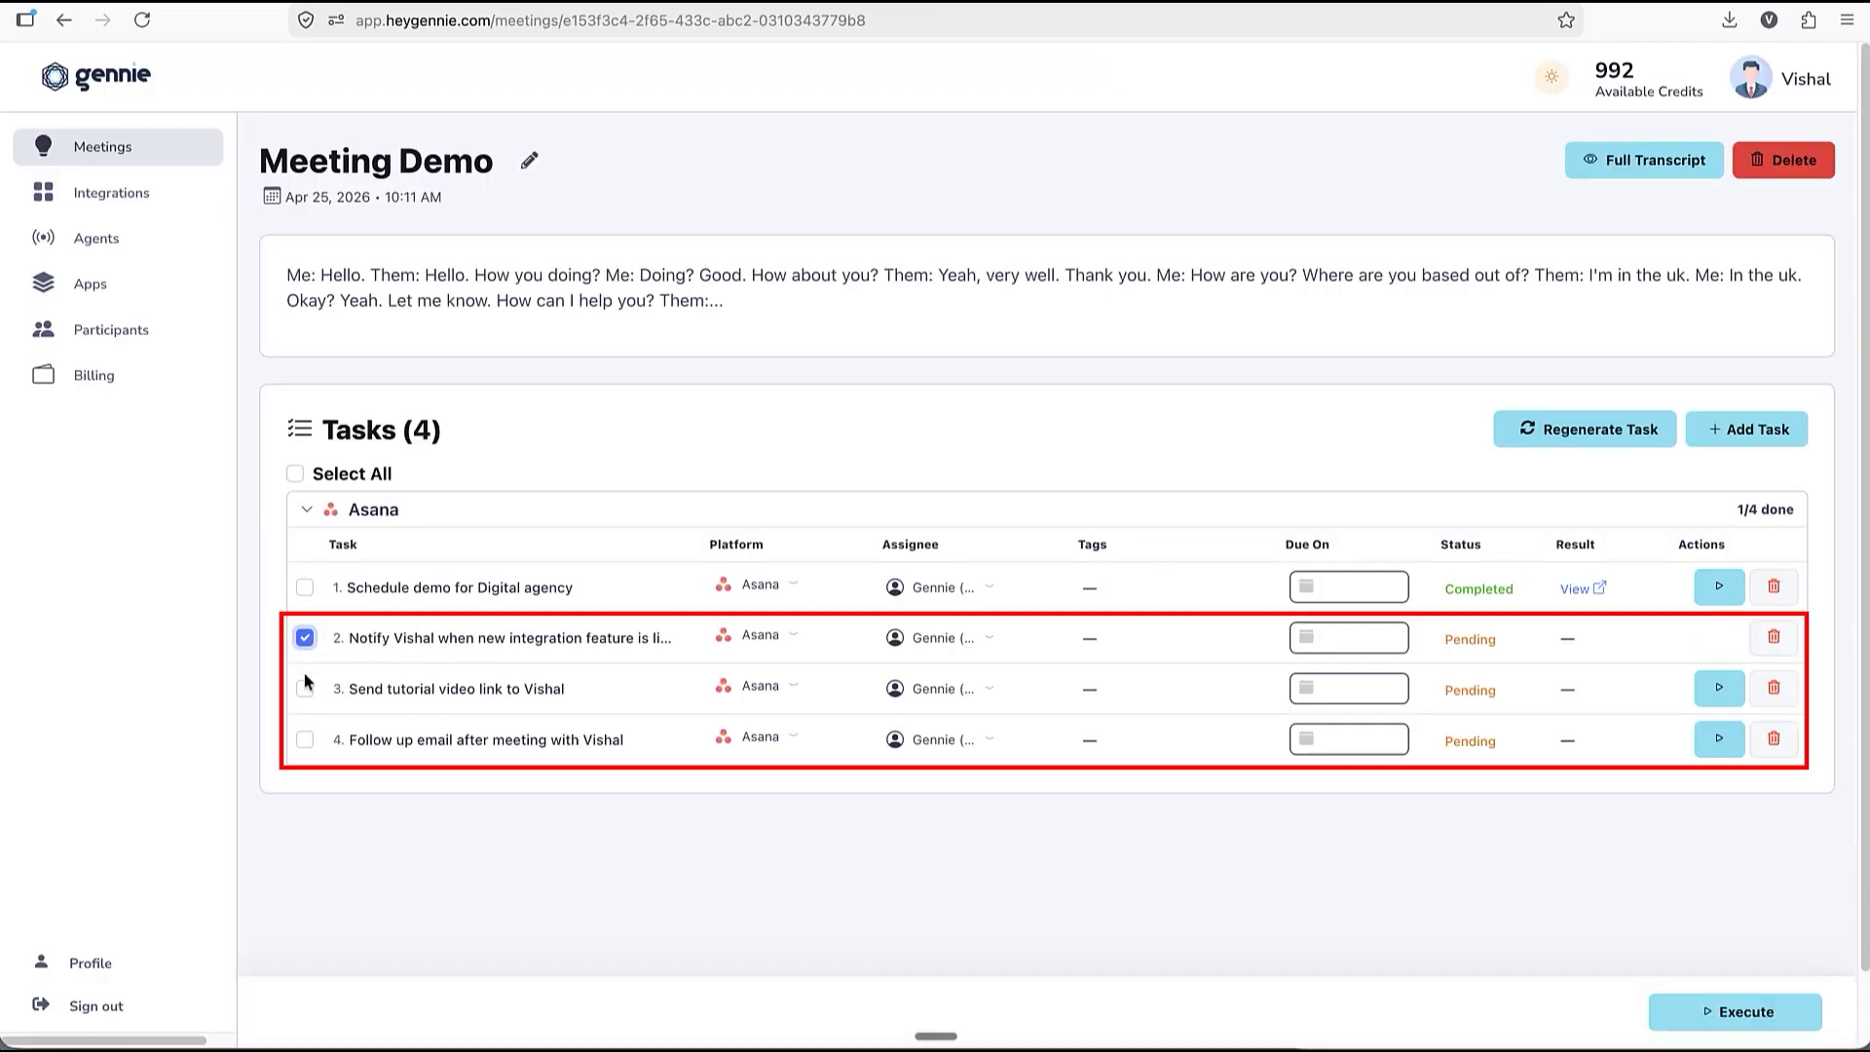
Select tasks 3 and 4 and reassign task 2 to the other participant.
left_click(305, 688)
left_click(305, 739)
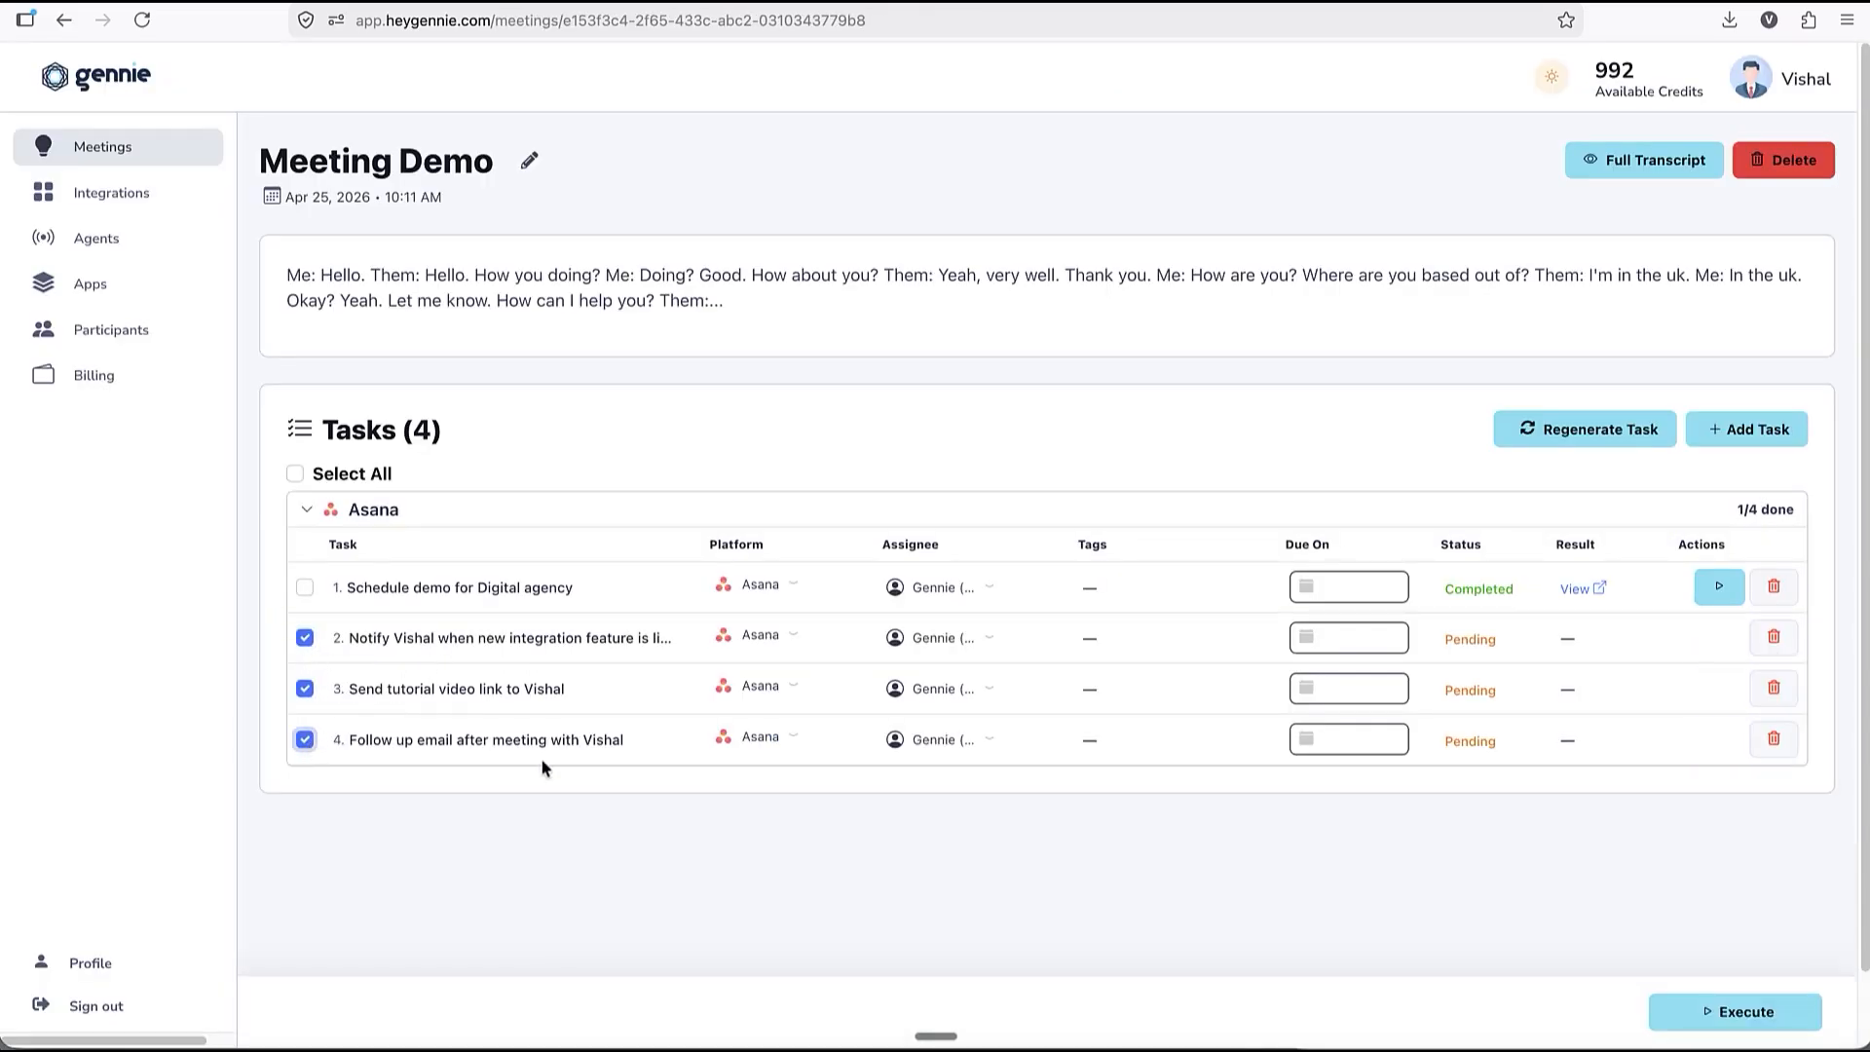
left_click(947, 640)
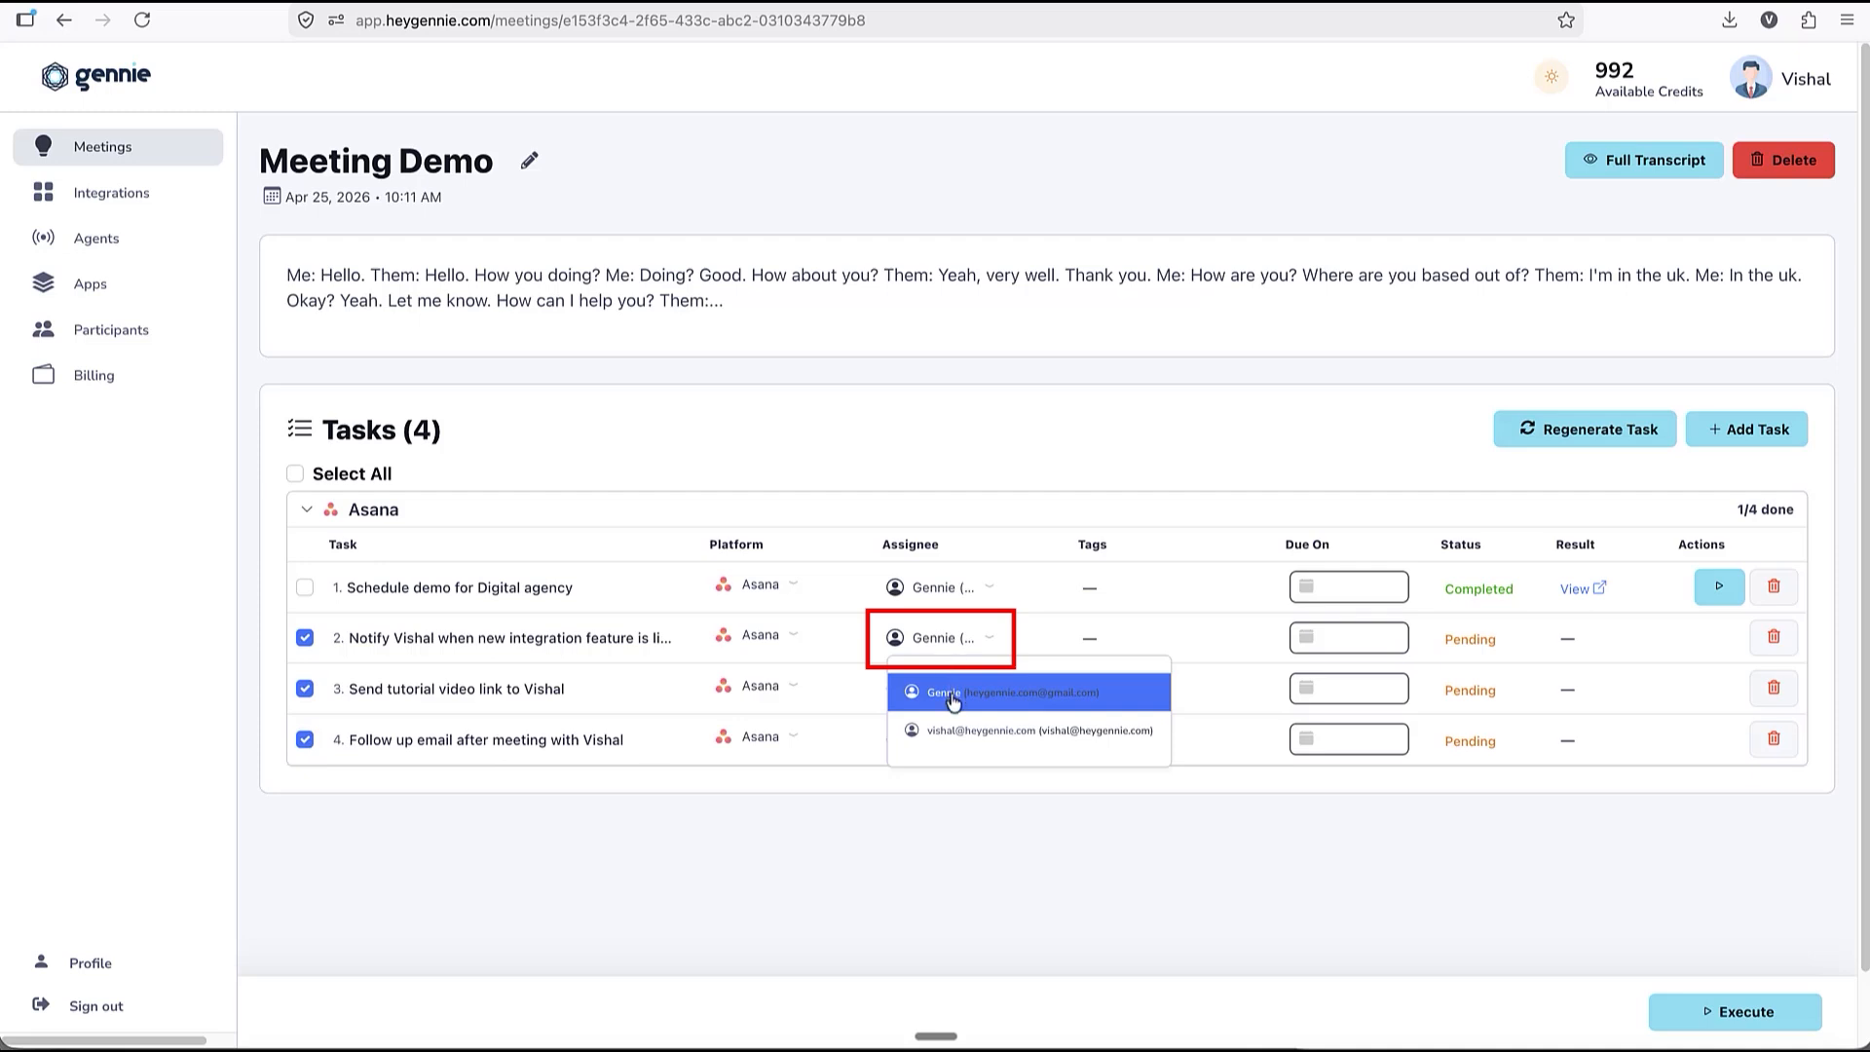
left_click(964, 731)
Set due dates for tasks 2, 3 and 4 to Apr 29, Apr 27 and Apr 26, 2026.
left_click(1350, 648)
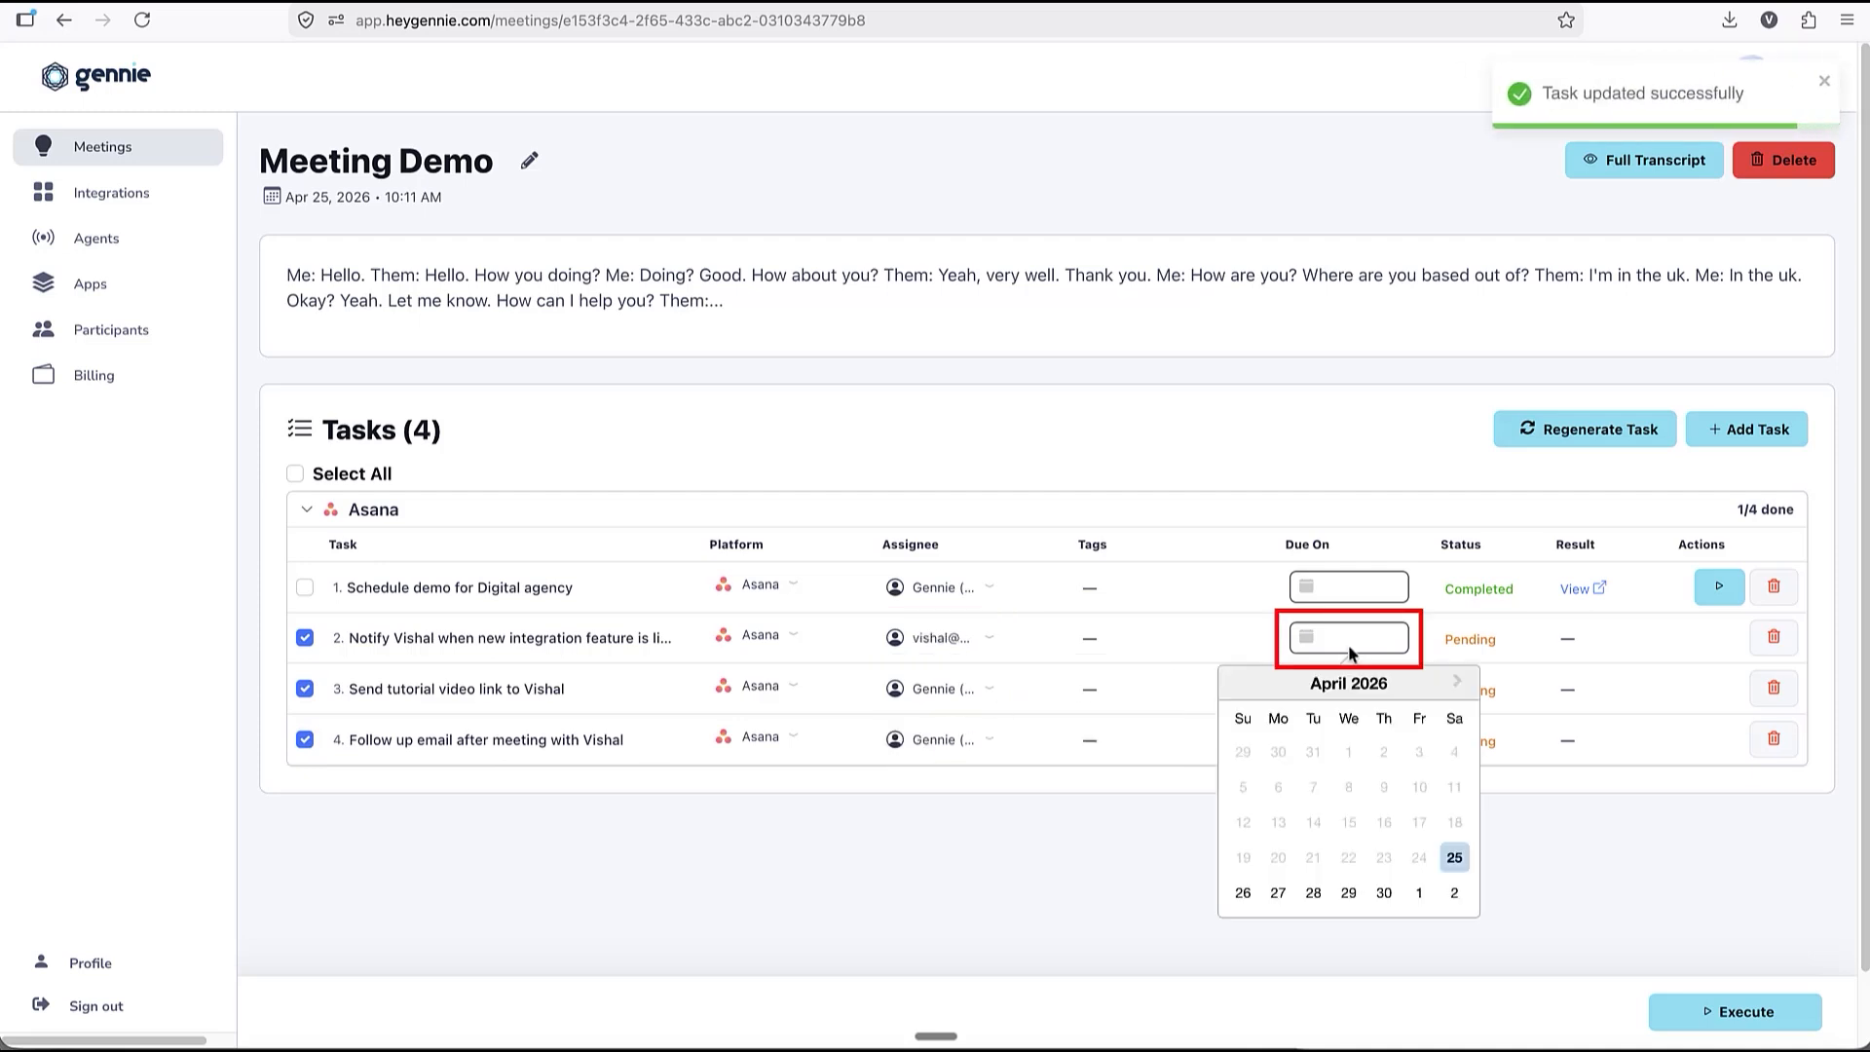
left_click(1352, 891)
left_click(1349, 689)
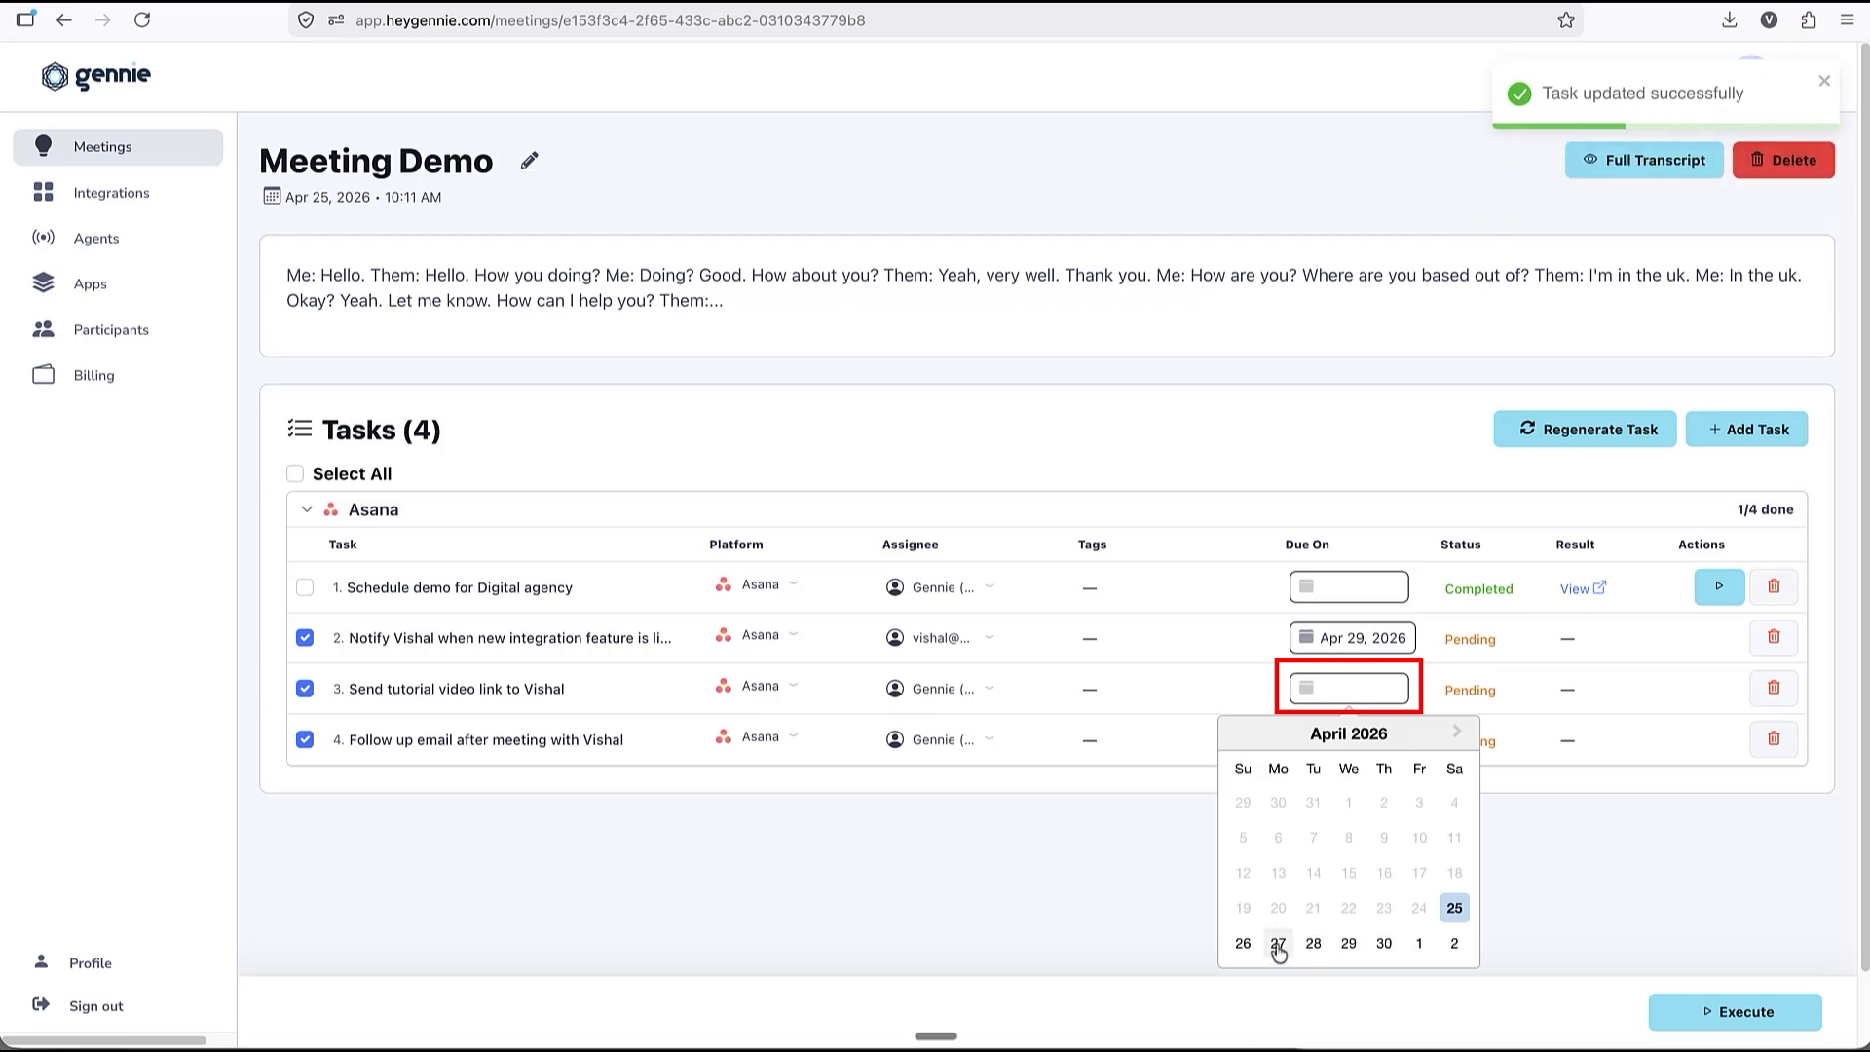
left_click(1278, 945)
left_click(1348, 745)
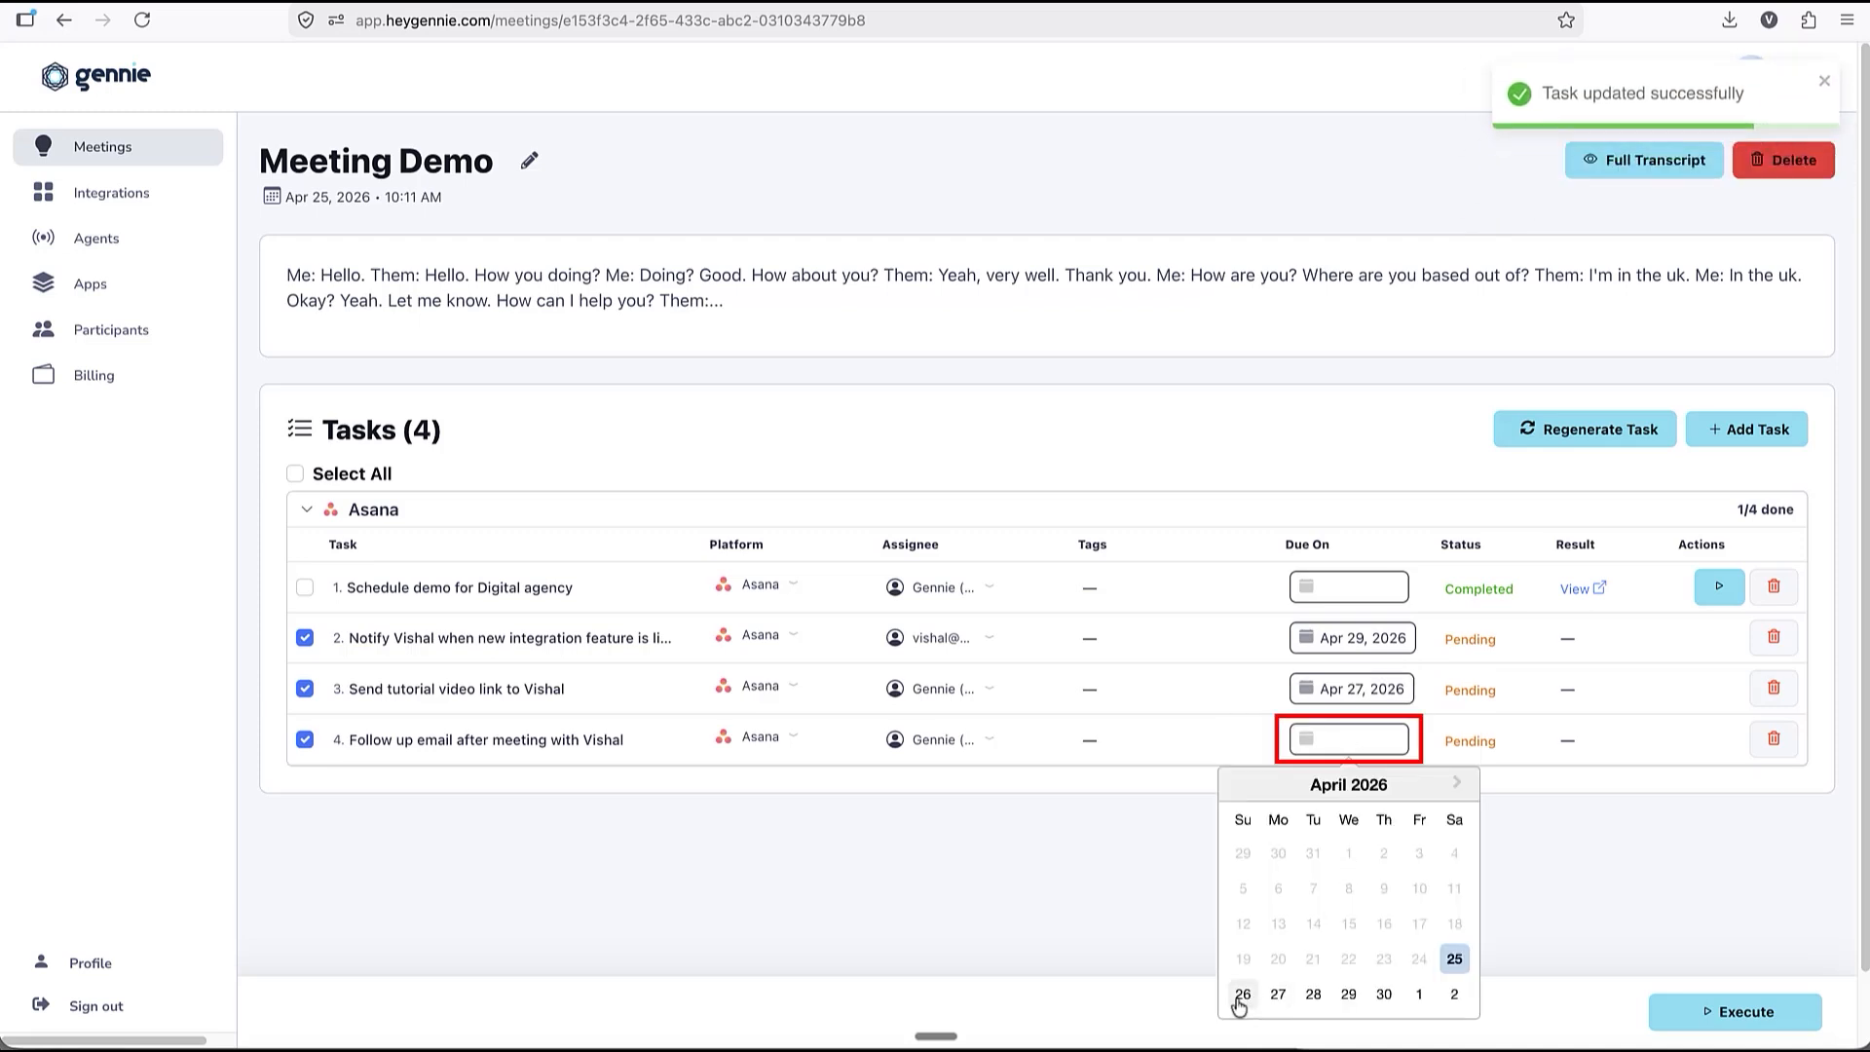
left_click(1242, 995)
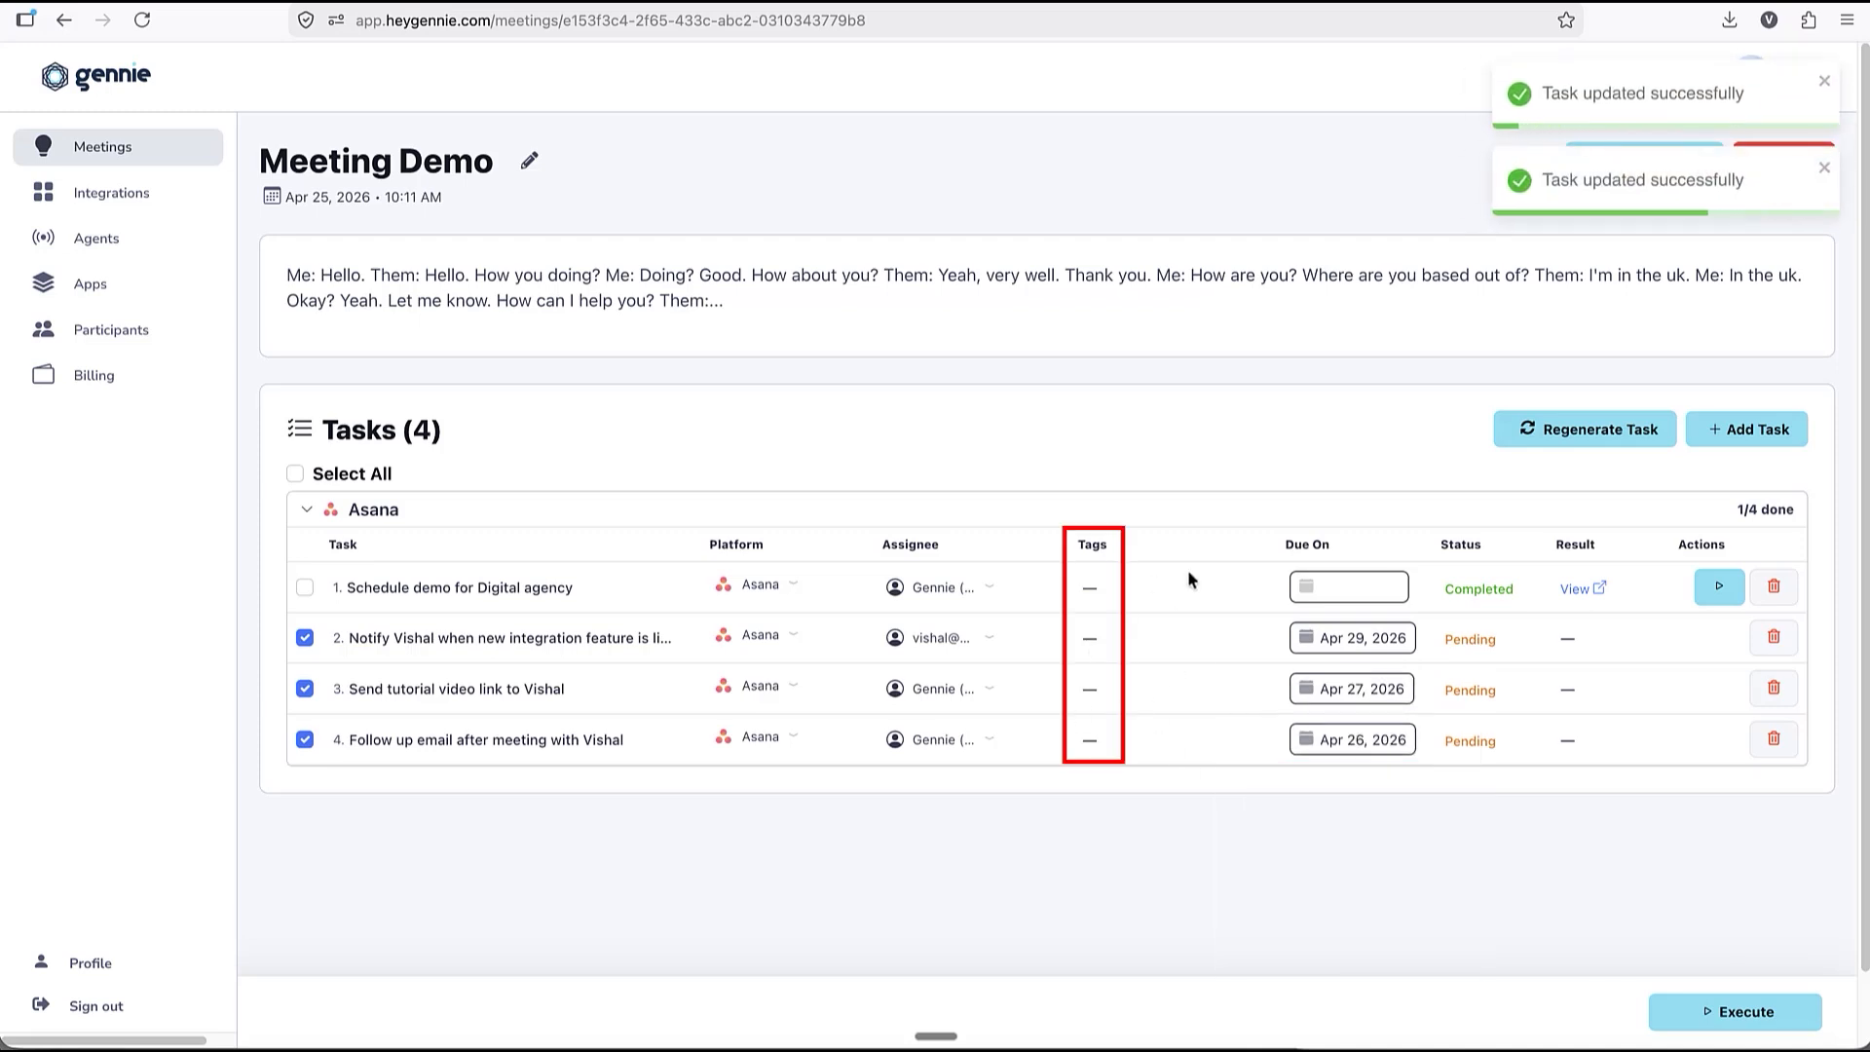
Execute the three selected tasks until 4/4 are done, then view task 2's Asana task.
left_click(1732, 1013)
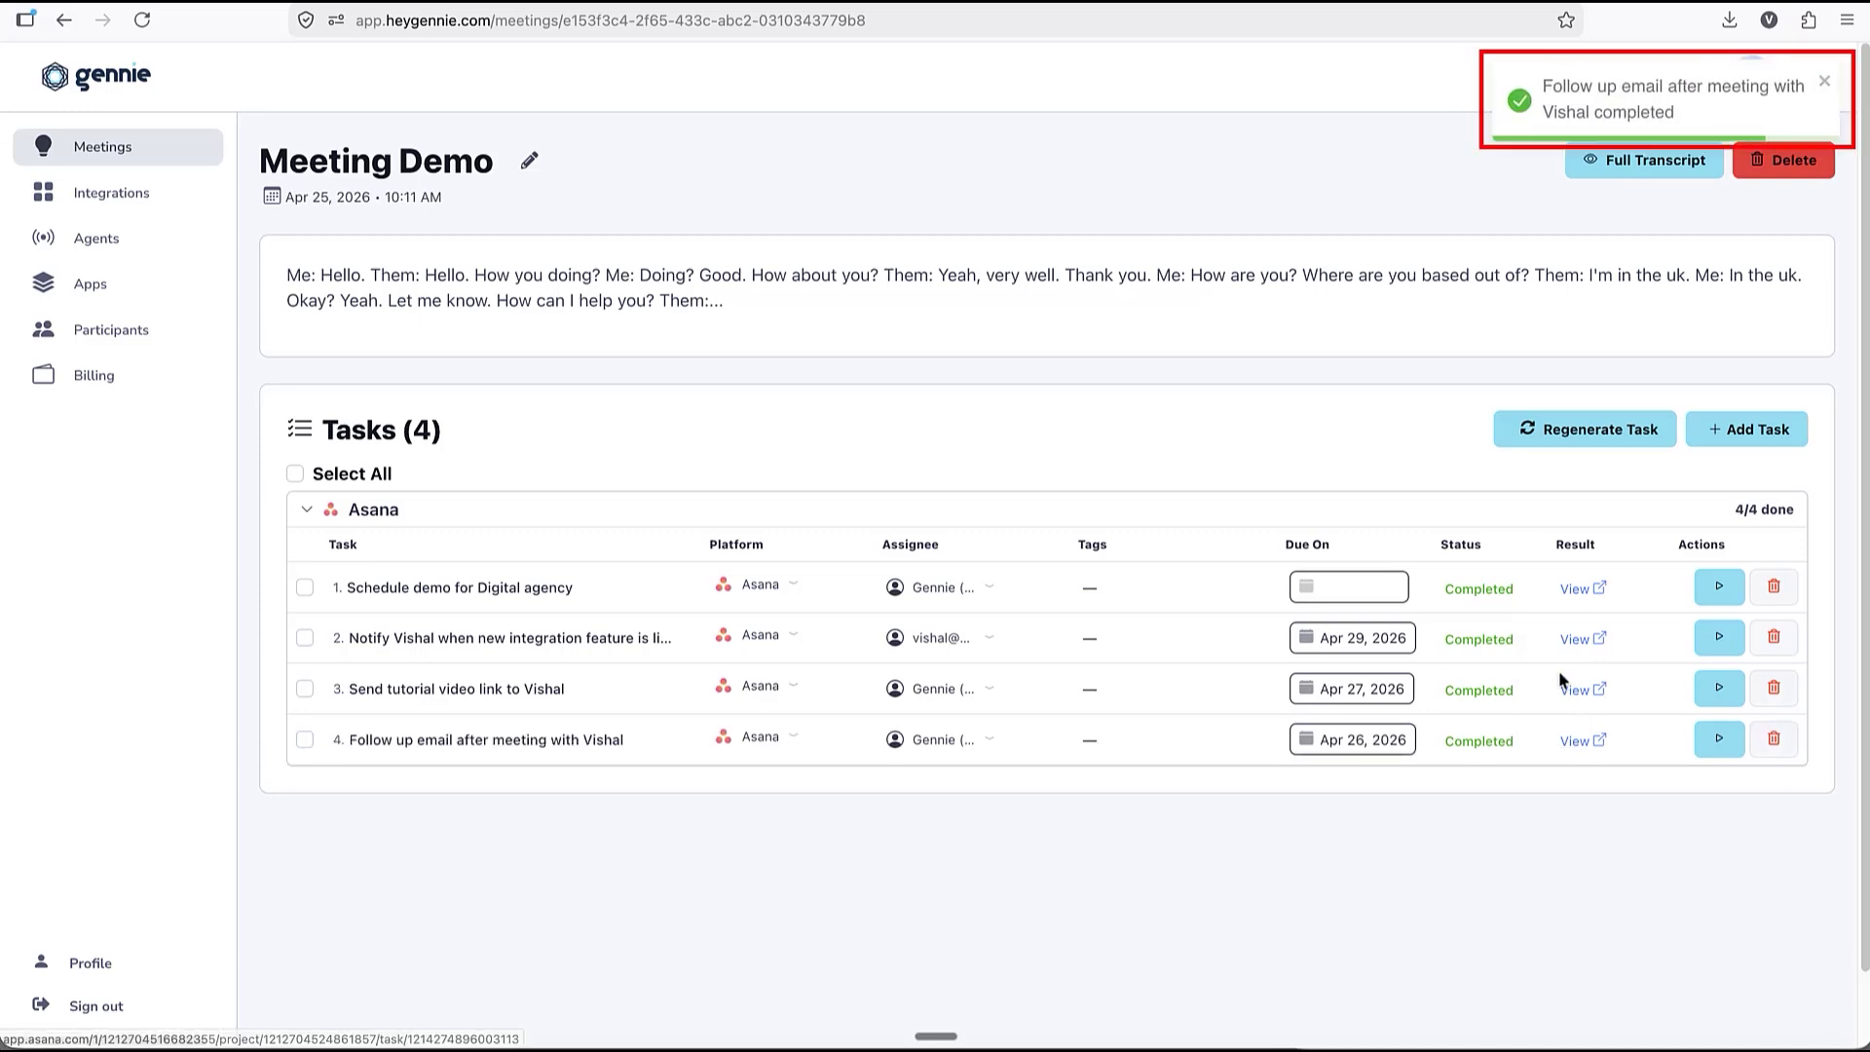
left_click(1574, 640)
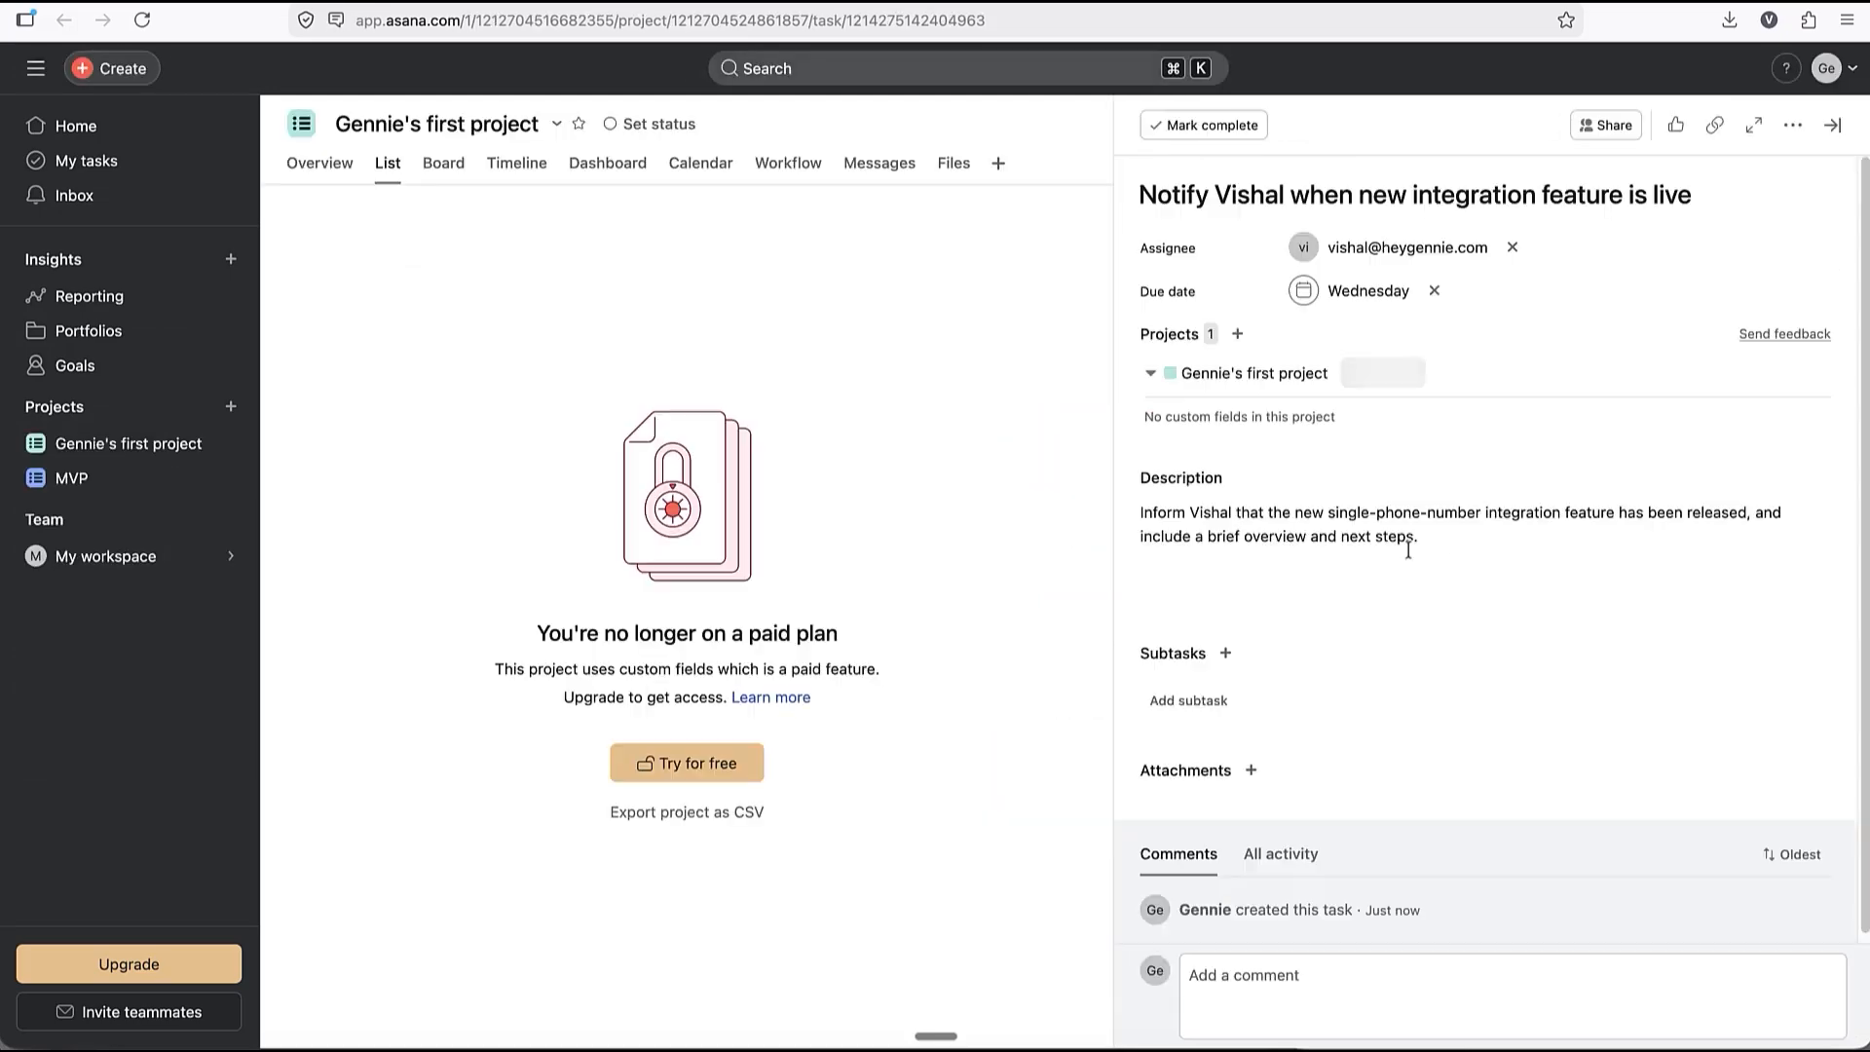